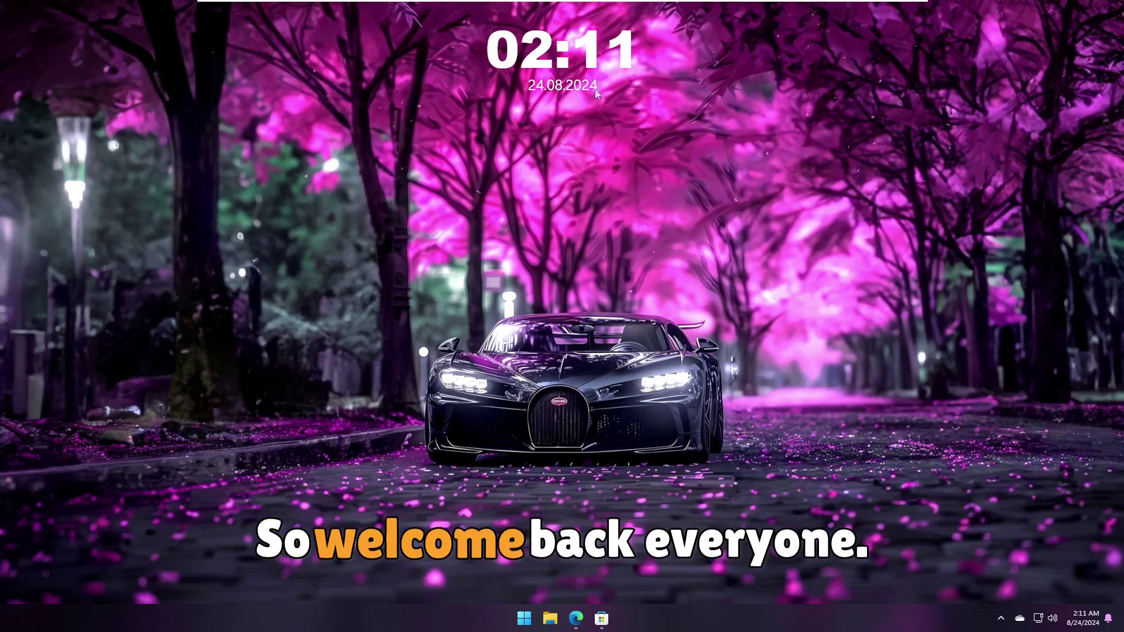
Preview the translucent Start menu over the Bugatti wallpaper, then close it
{"action": "left_click", "coordinate": [524, 619]}
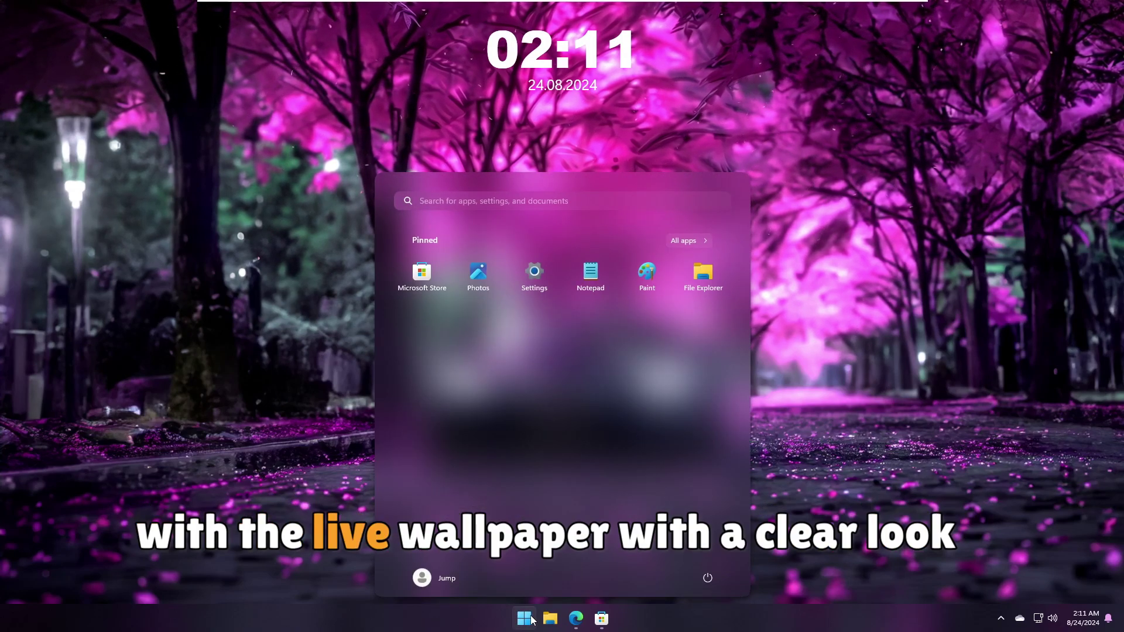
{"action": "left_click", "coordinate": [844, 462]}
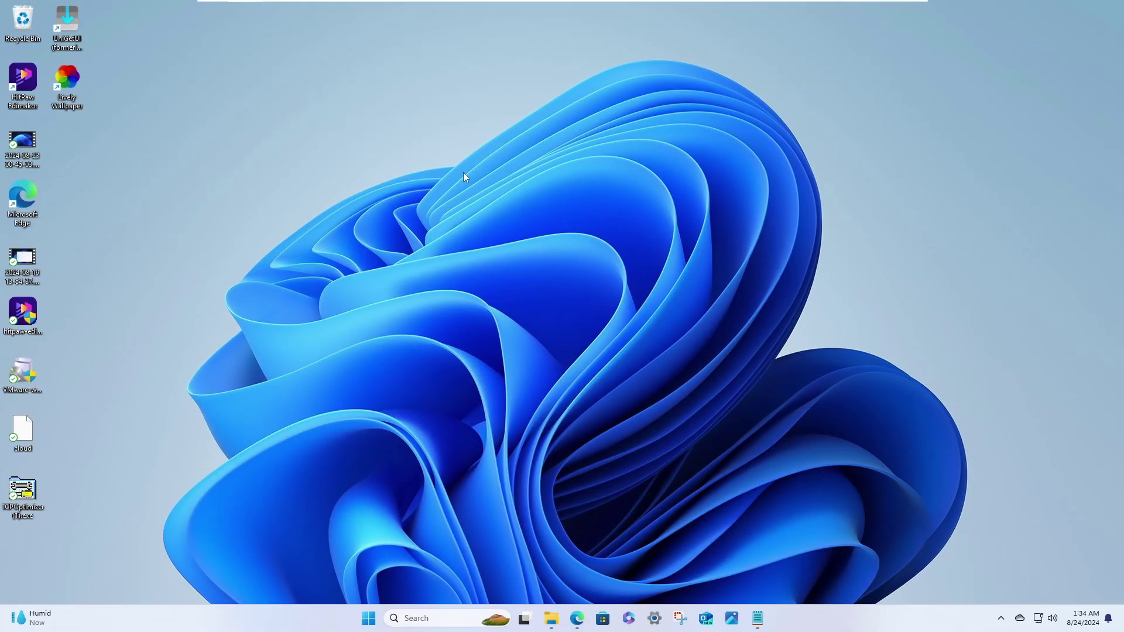
Uncheck Show desktop icons in the desktop's View menu
{"action": "right_click", "coordinate": [464, 173]}
{"action": "mouse_move", "coordinate": [493, 182]}
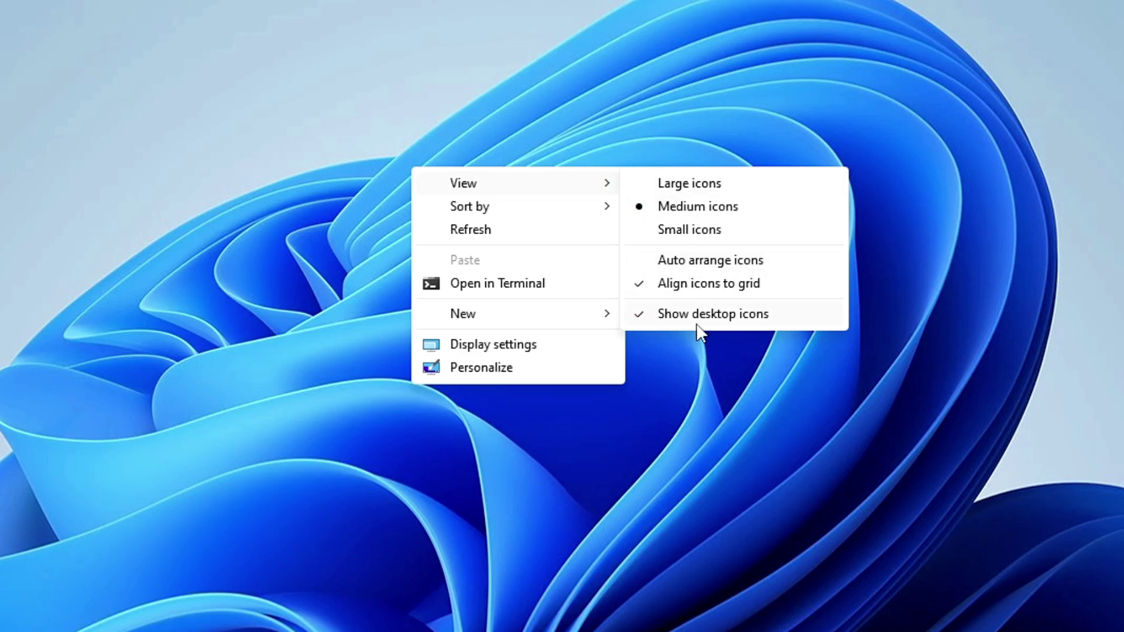
{"action": "left_click", "coordinate": [707, 317]}
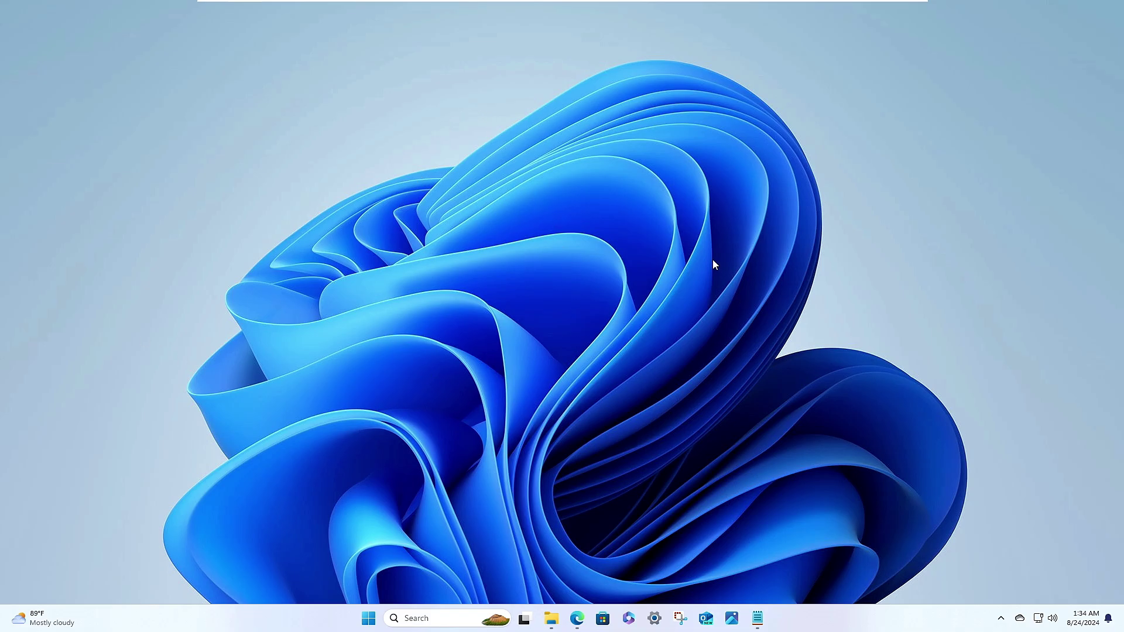
Search the Microsoft Store for 'liv', open Lively Wallpaper and launch it
{"action": "left_click", "coordinate": [607, 625]}
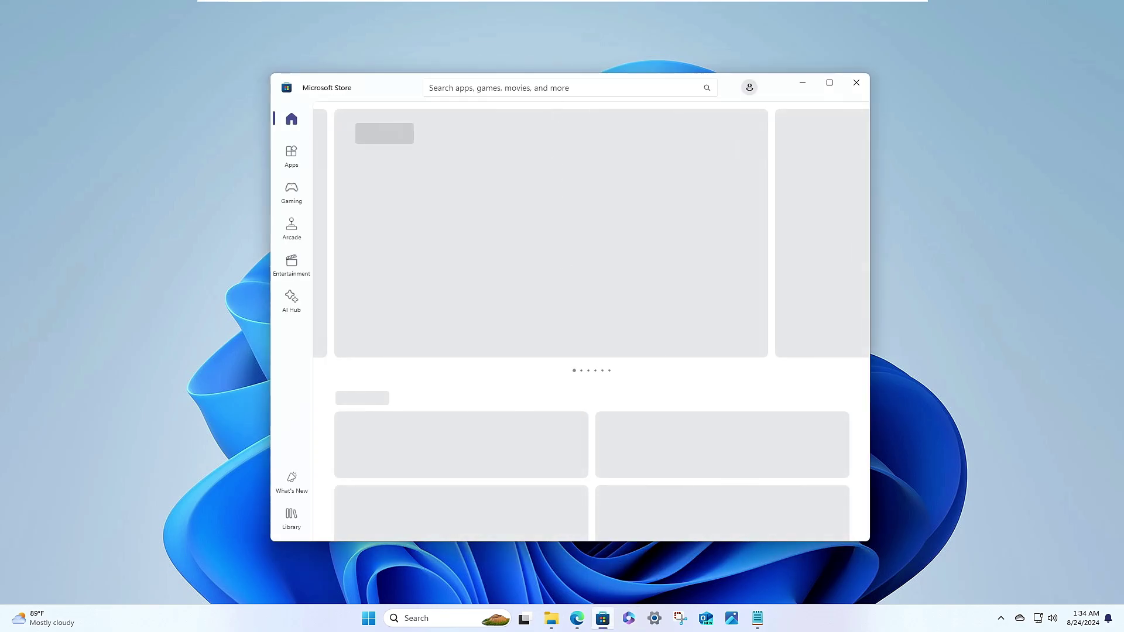
{"action": "type", "text": "lively"}
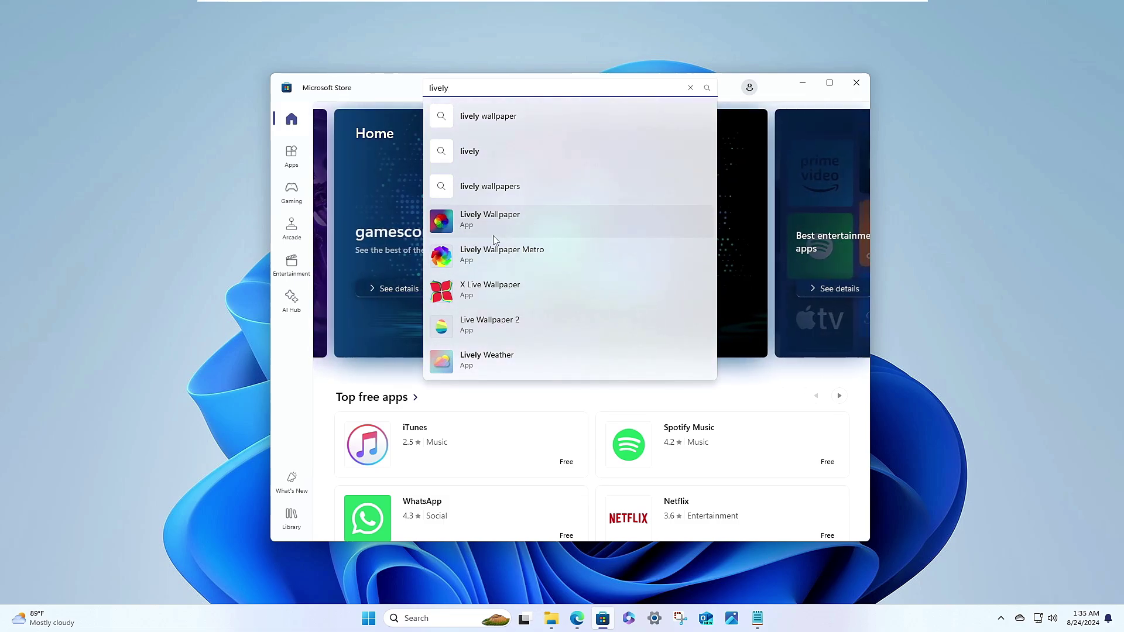
{"action": "left_click", "coordinate": [478, 228]}
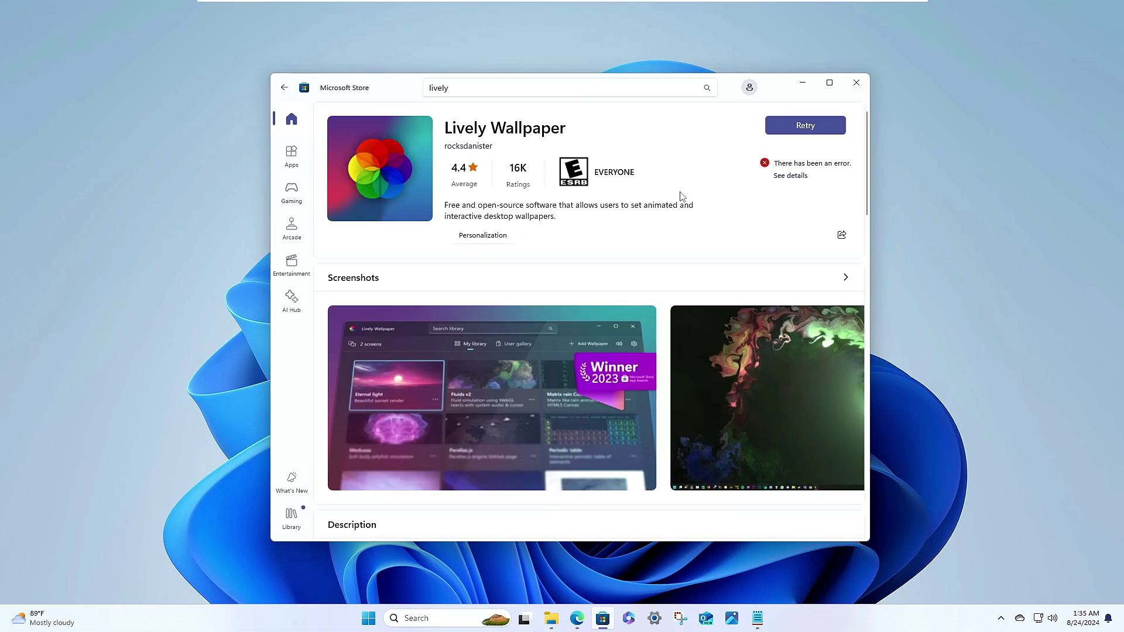
{"action": "left_click", "coordinate": [856, 83]}
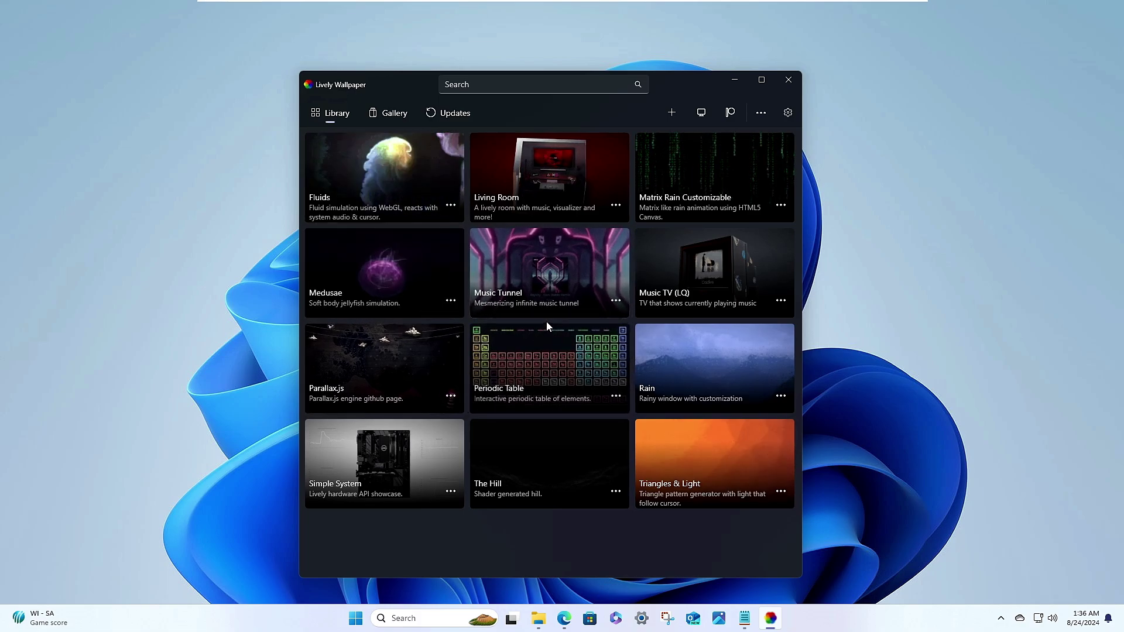
Set the Music Tunnel wallpaper as the live desktop background in Lively
{"action": "left_click", "coordinate": [616, 301]}
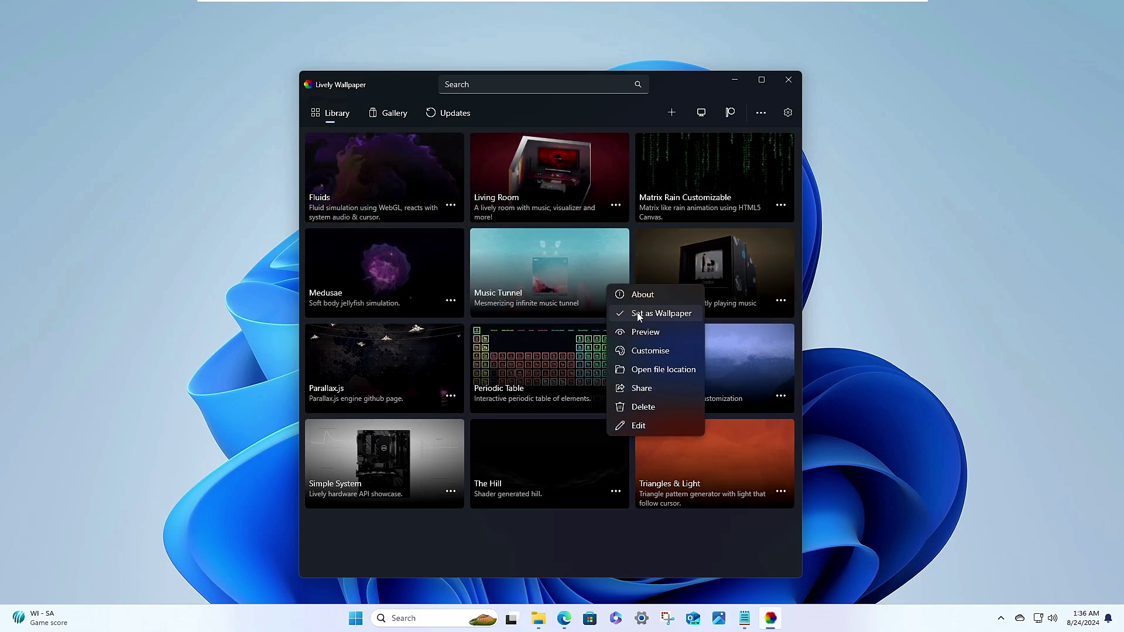
{"action": "left_click", "coordinate": [652, 315]}
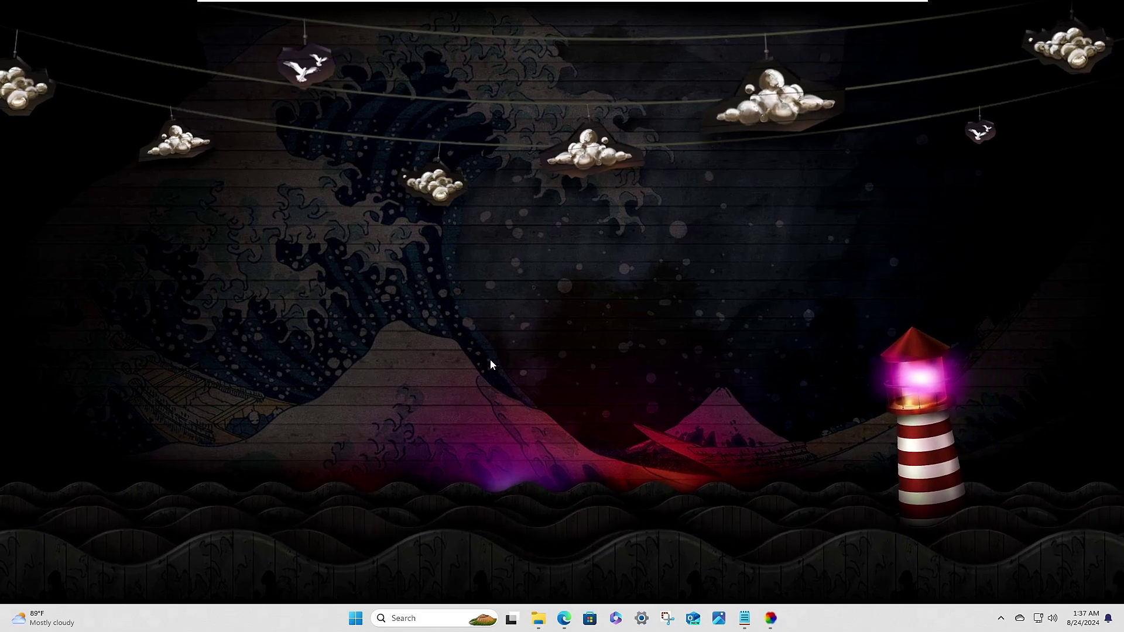
Paste the wallpaper page address into Edge and open the live wallpapers site in a new tab
{"action": "left_click", "coordinate": [565, 620]}
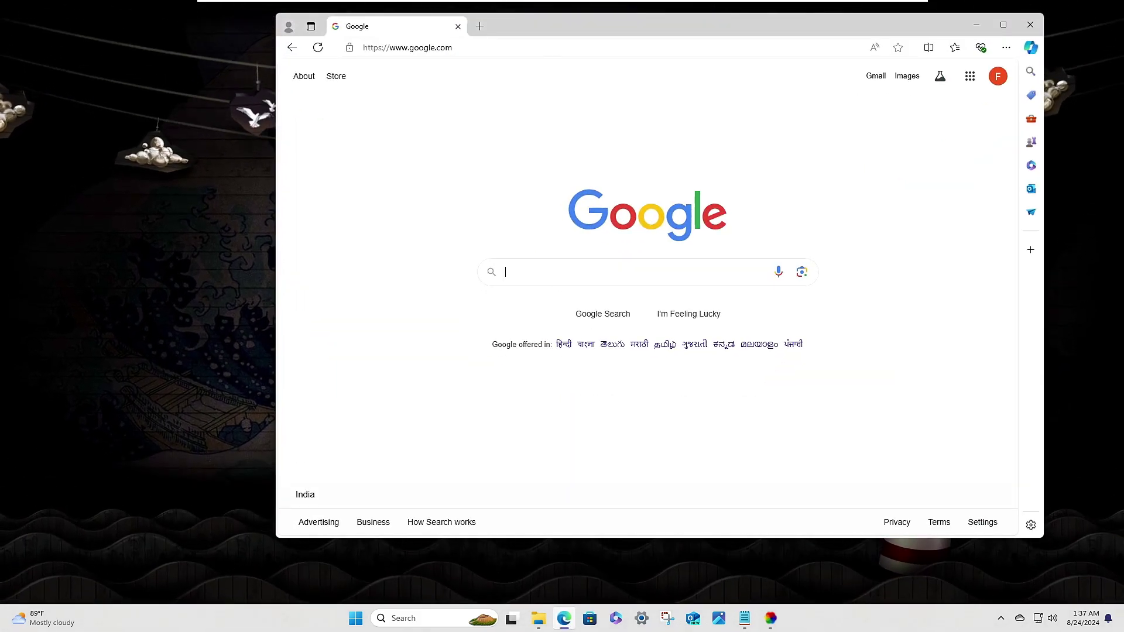
{"action": "left_click", "coordinate": [410, 47]}
{"action": "type", "text": "https://4kwallpapers.com/movies/snow-white-8k-2025-17907.html"}
{"action": "key", "text": "Return"}
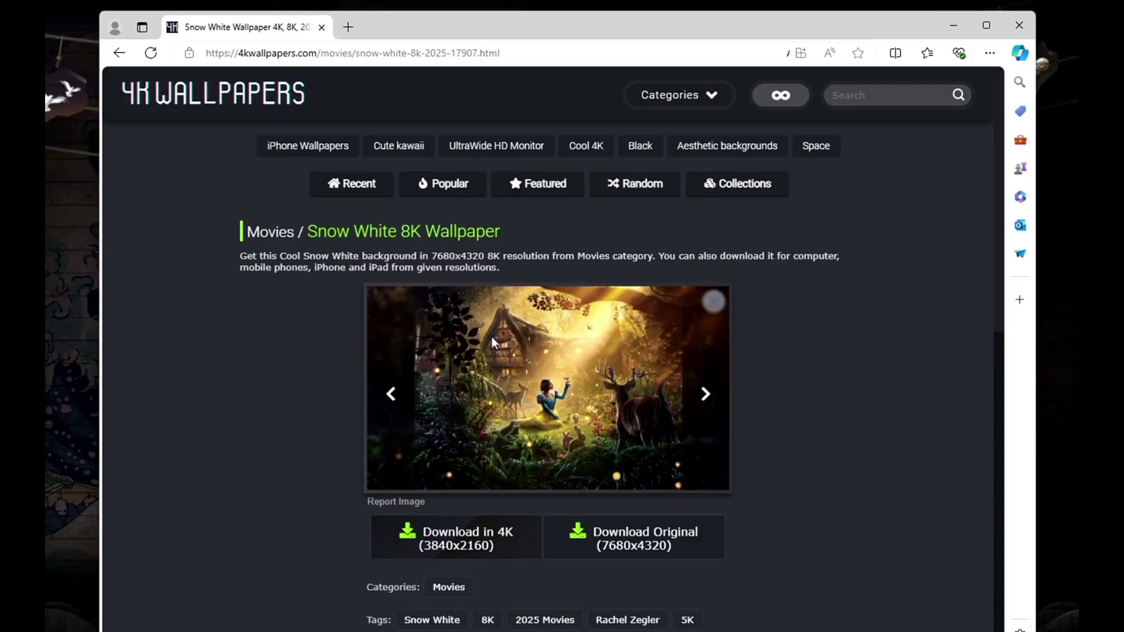
{"action": "scroll", "coordinate": [491, 340], "scroll_direction": "down", "scroll_amount": 2}
{"action": "scroll", "coordinate": [491, 357], "scroll_direction": "down", "scroll_amount": 10}
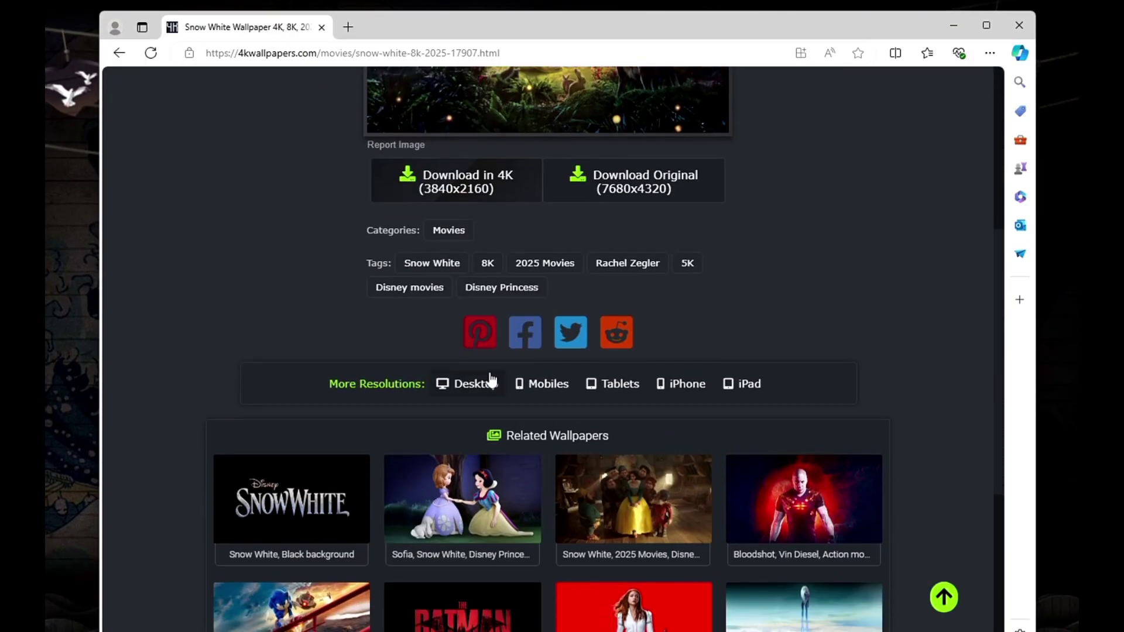
{"action": "scroll", "coordinate": [483, 380], "scroll_direction": "up", "scroll_amount": 12}
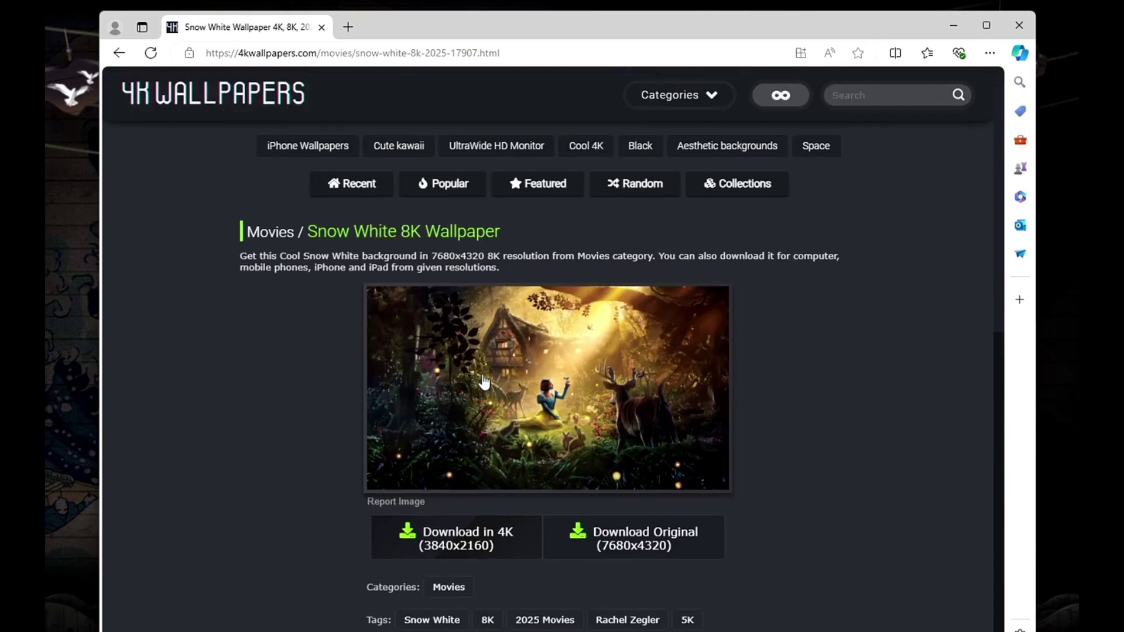
{"action": "left_click", "coordinate": [636, 464]}
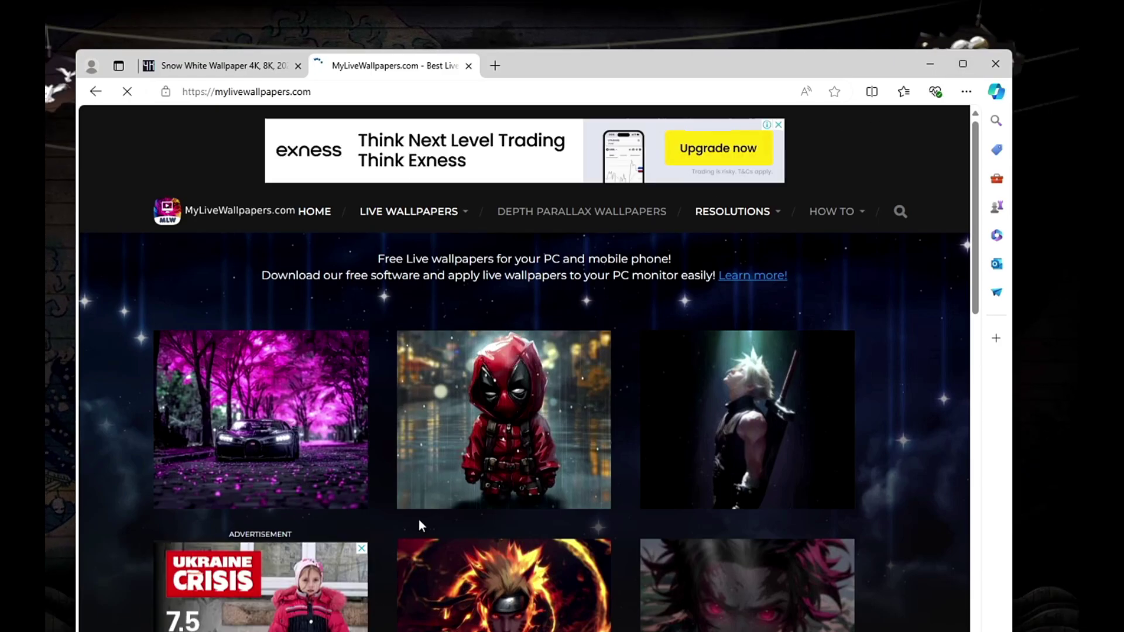
Download the desktop version of the Bugatti Pink Trees live wallpaper, then minimize Edge
{"action": "left_click", "coordinate": [963, 62]}
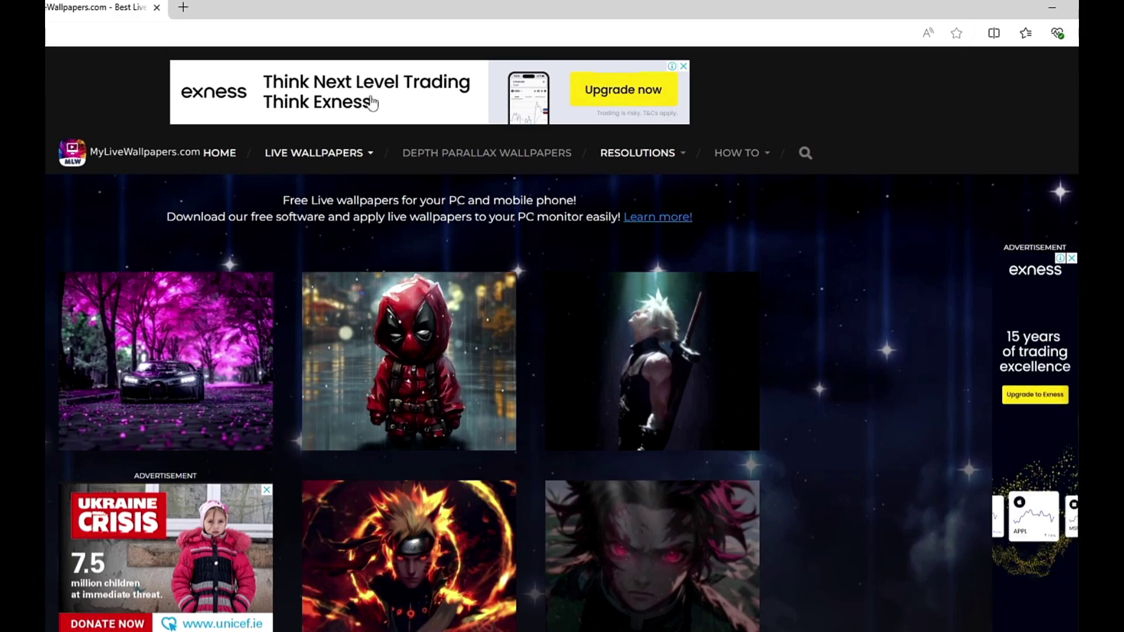
{"action": "mouse_move", "coordinate": [361, 155]}
{"action": "scroll", "coordinate": [454, 395], "scroll_direction": "down", "scroll_amount": 5}
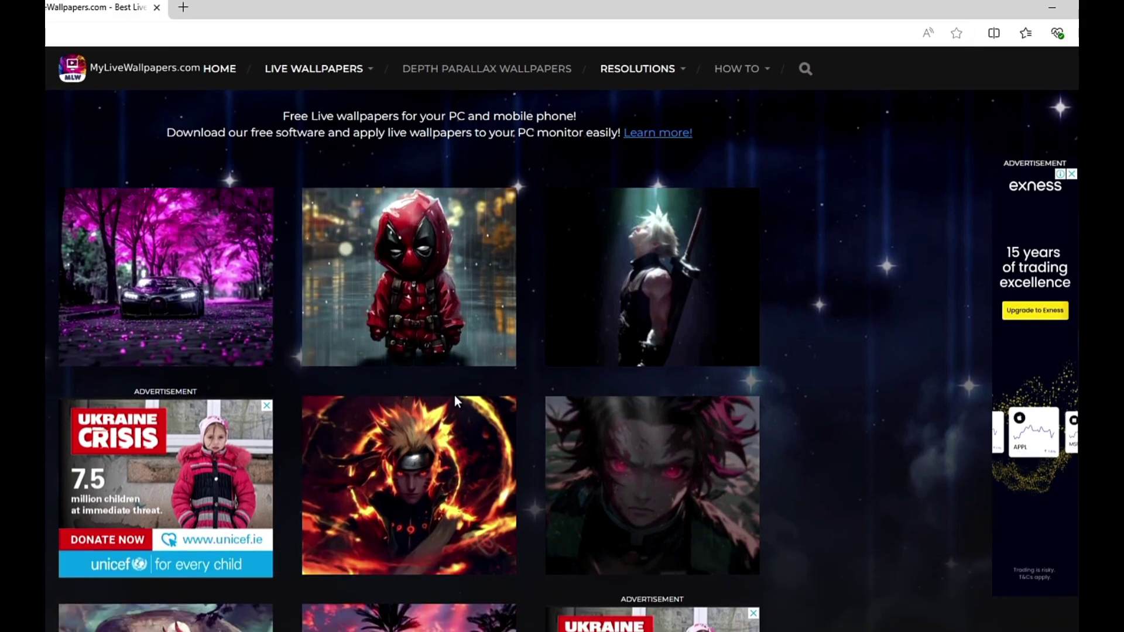
{"action": "left_click", "coordinate": [167, 117]}
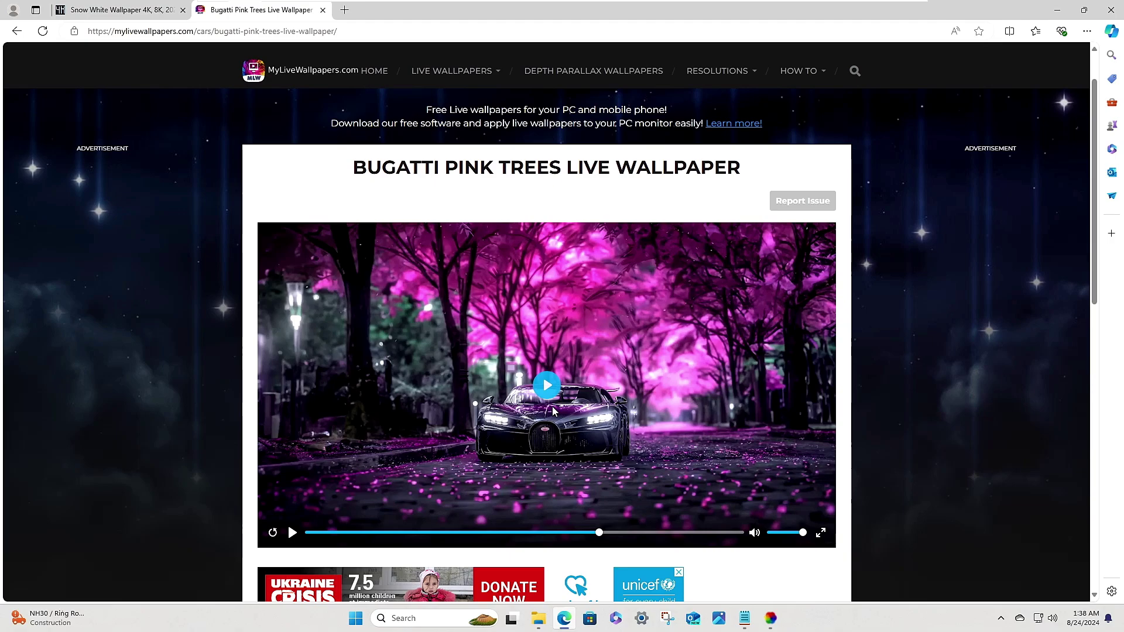
{"action": "scroll", "coordinate": [554, 411], "scroll_direction": "down", "scroll_amount": 5}
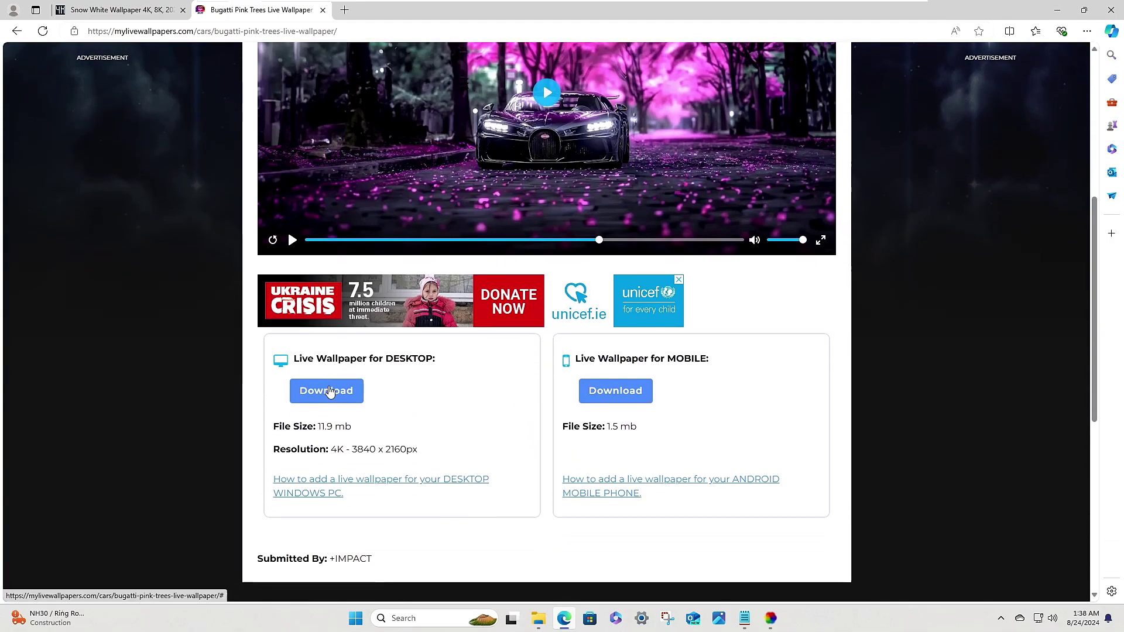
{"action": "left_click", "coordinate": [331, 392]}
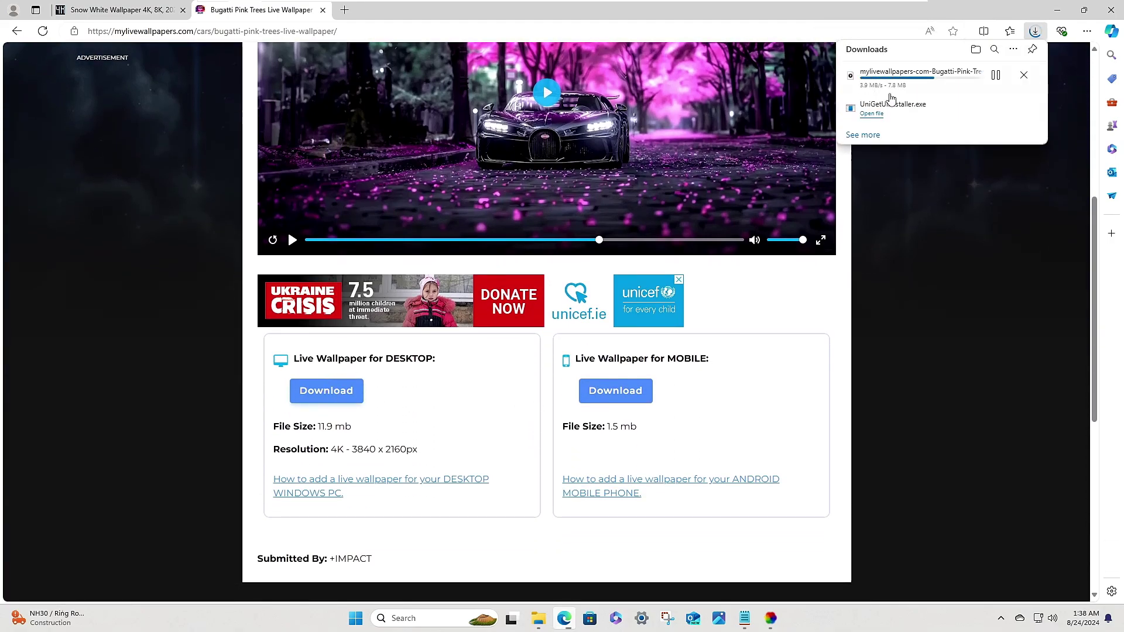
{"action": "left_click", "coordinate": [1057, 10]}
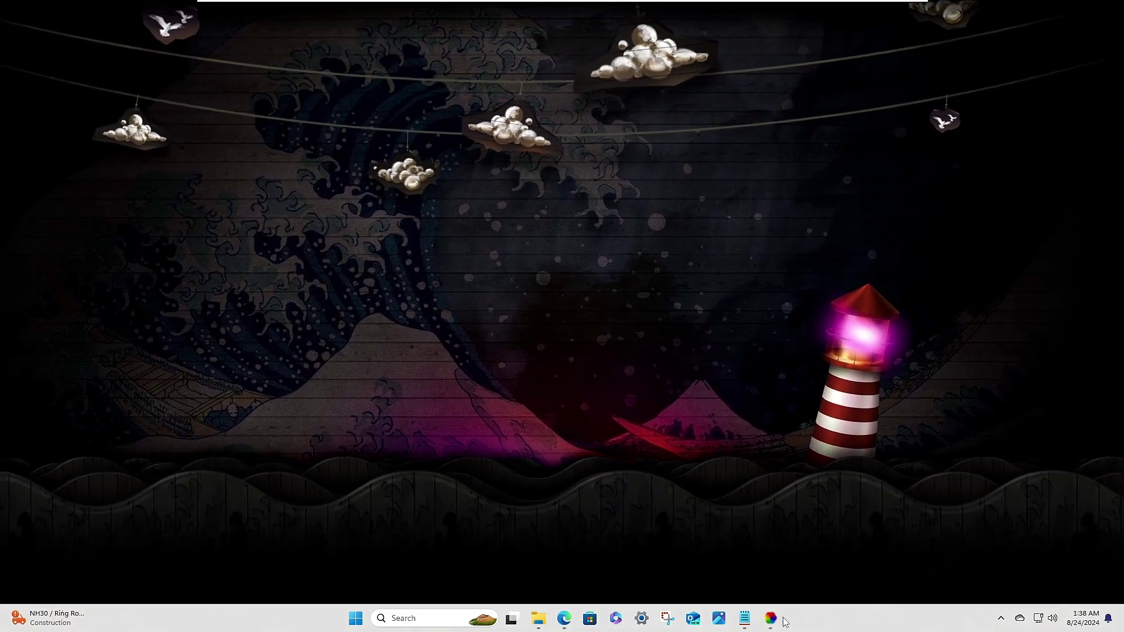
Add the Bugatti Pink Trees video from Downloads to Lively's library and apply it as wallpaper
{"action": "left_click", "coordinate": [772, 619]}
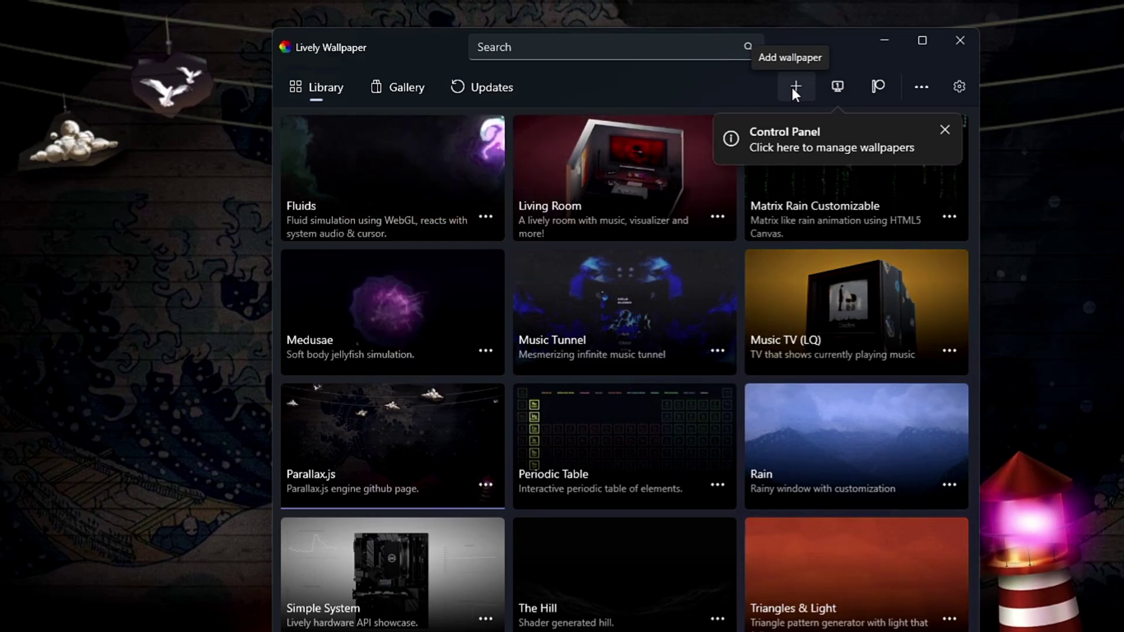
{"action": "left_click", "coordinate": [796, 87]}
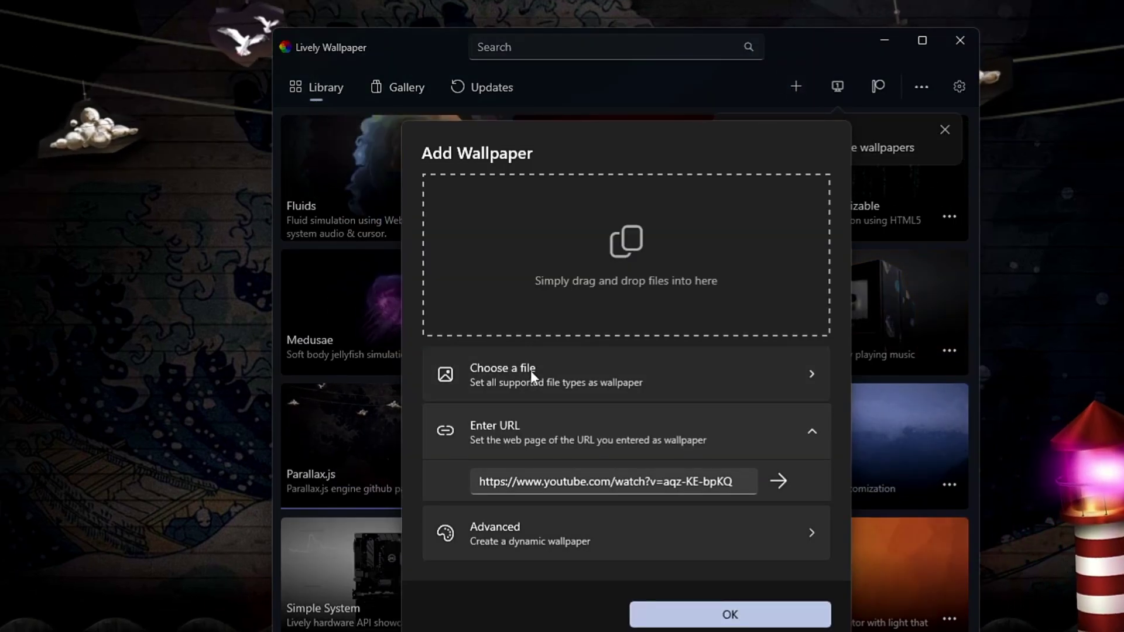
{"action": "left_click", "coordinate": [531, 371]}
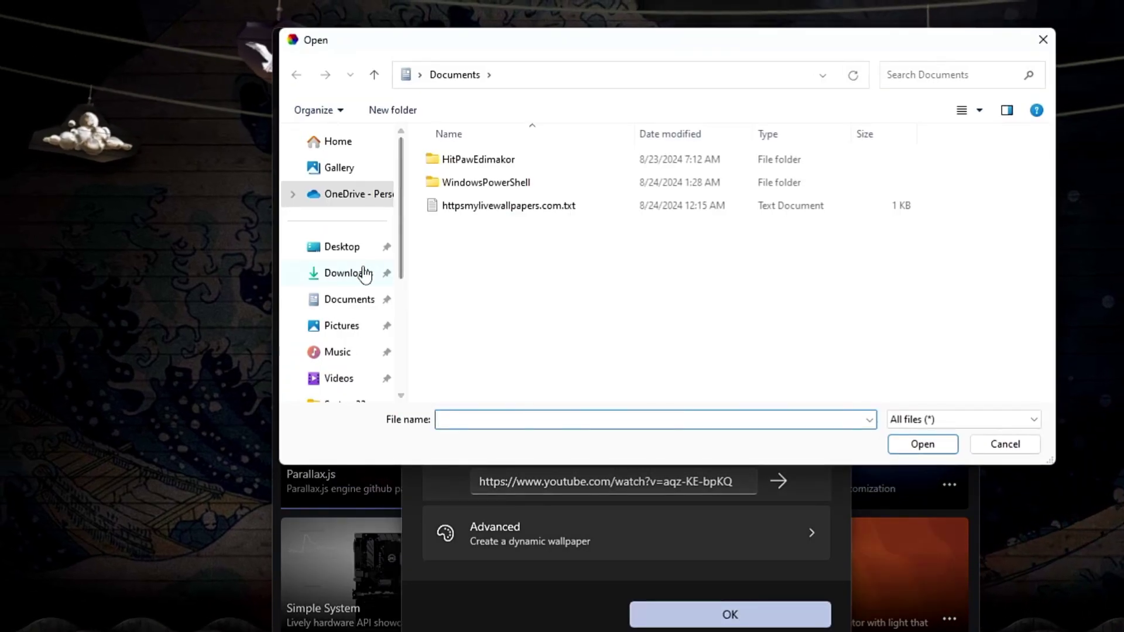
{"action": "left_click", "coordinate": [346, 273]}
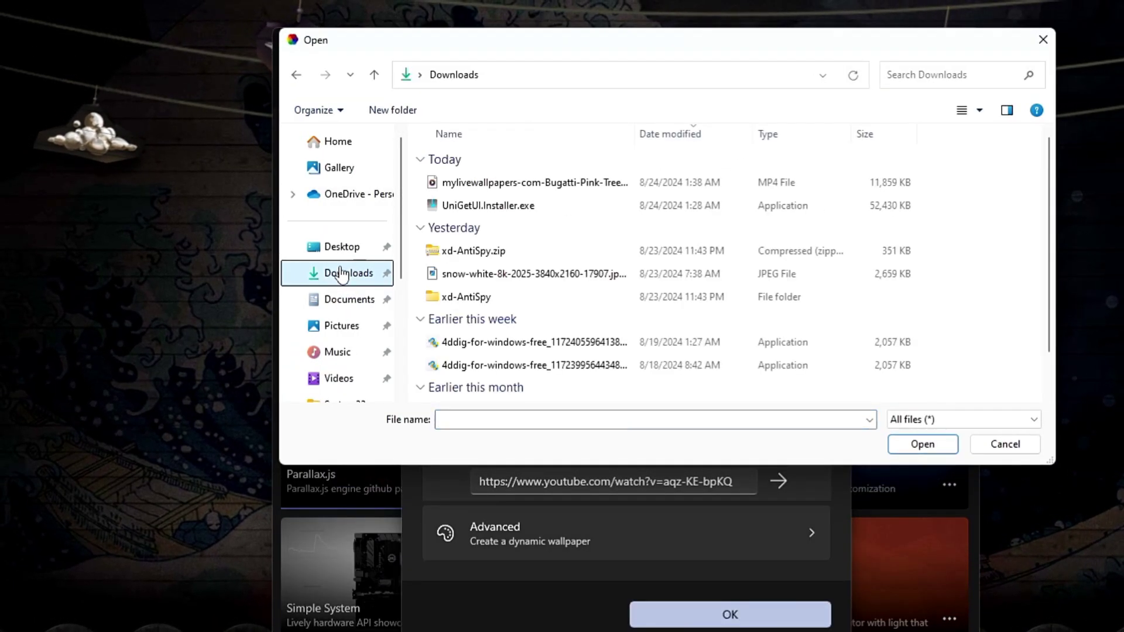
{"action": "left_click", "coordinate": [494, 183]}
{"action": "left_click", "coordinate": [923, 444]}
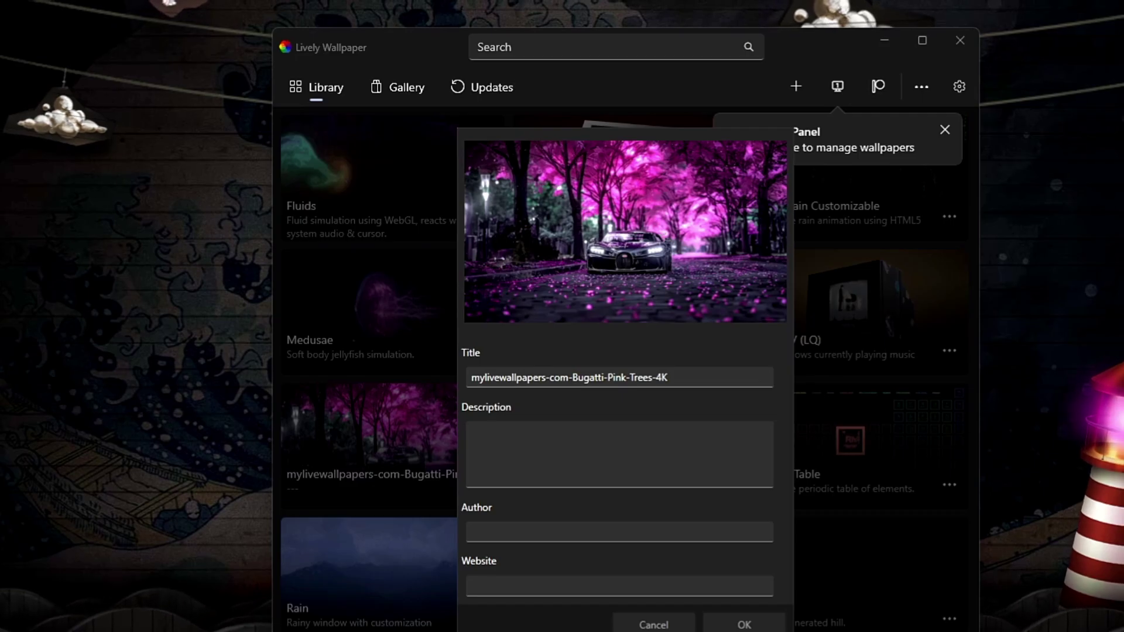
{"action": "left_click", "coordinate": [745, 625]}
{"action": "left_click", "coordinate": [960, 40]}
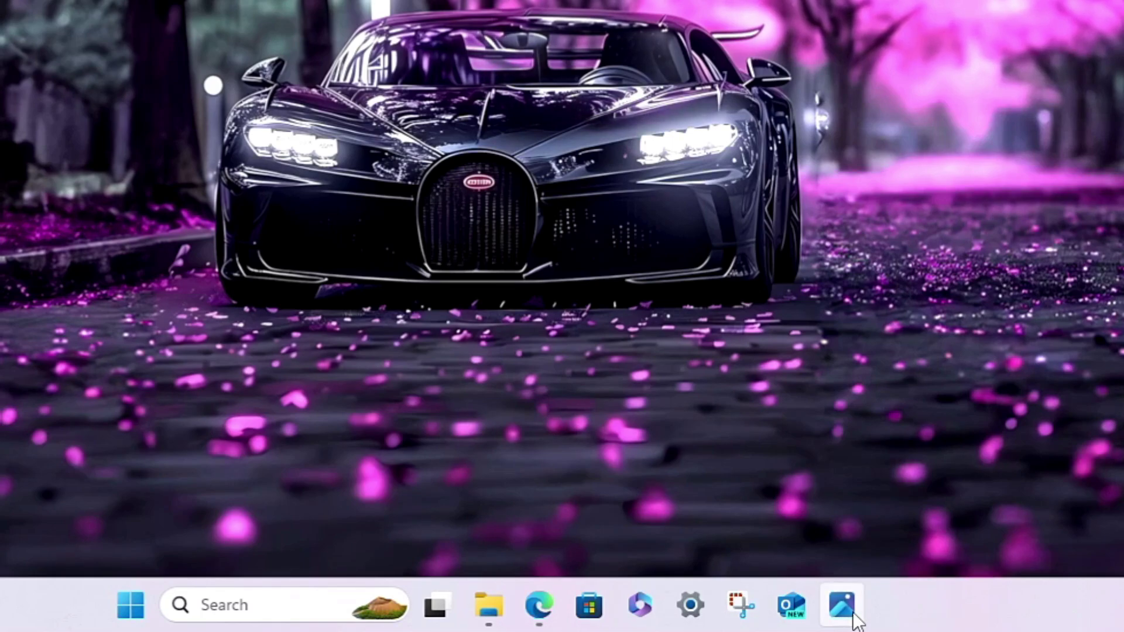
Unpin Photos, Settings, Copilot and Store from the taskbar
{"action": "right_click", "coordinate": [853, 619]}
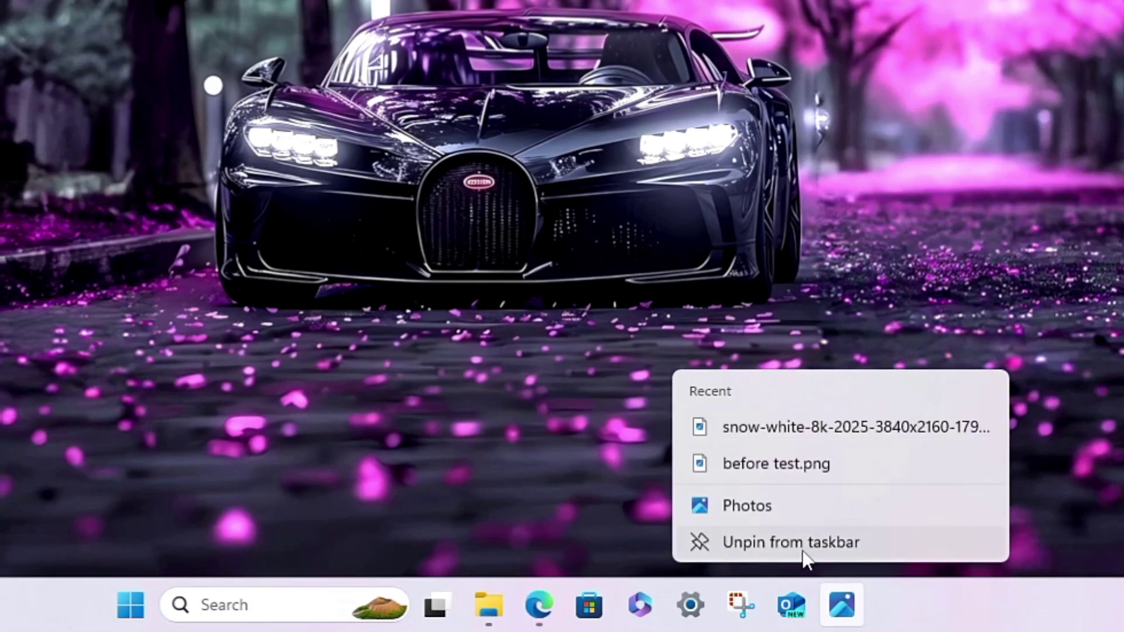
{"action": "left_click", "coordinate": [866, 546]}
{"action": "right_click", "coordinate": [741, 605]}
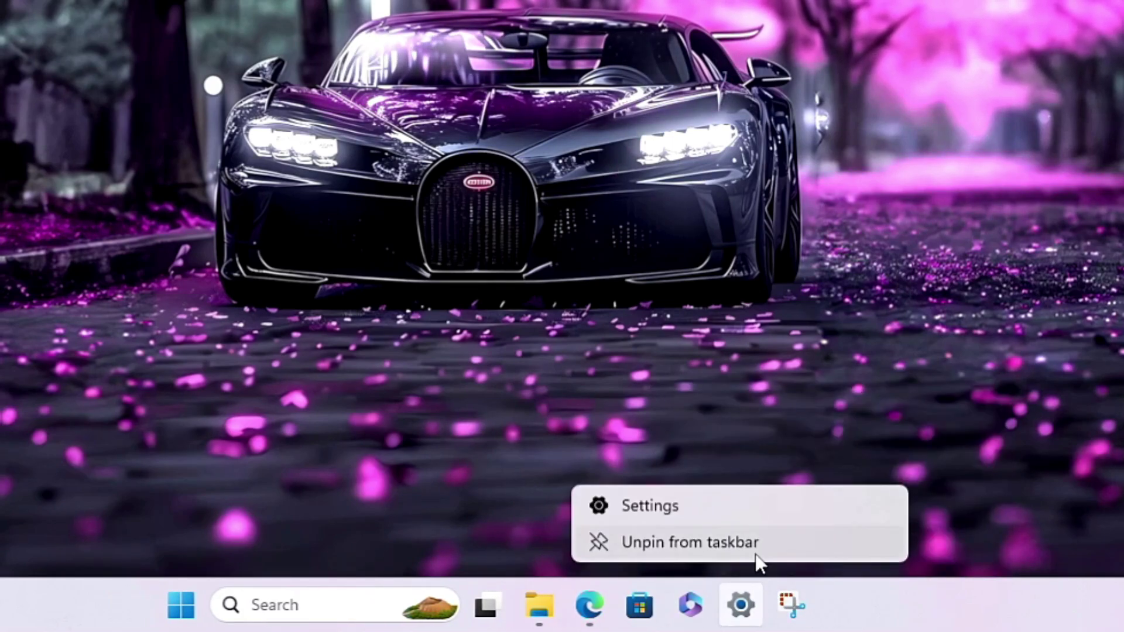
{"action": "left_click", "coordinate": [755, 548]}
{"action": "right_click", "coordinate": [741, 605]}
{"action": "left_click", "coordinate": [744, 548]}
{"action": "right_click", "coordinate": [717, 605]}
{"action": "left_click", "coordinate": [732, 550]}
Leave Edge pinned and open the Start button's quick-link menu
{"action": "right_click", "coordinate": [691, 605]}
{"action": "left_click", "coordinate": [715, 568]}
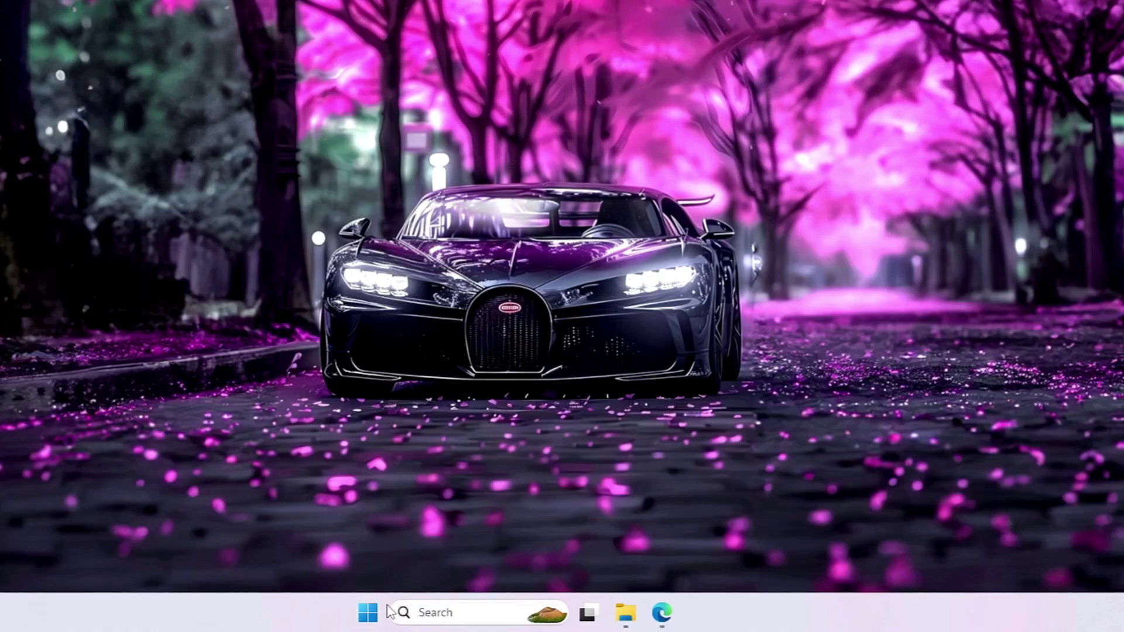
{"action": "right_click", "coordinate": [367, 612]}
Open Settings' Colors page and switch Windows to dark mode
{"action": "left_click", "coordinate": [328, 442]}
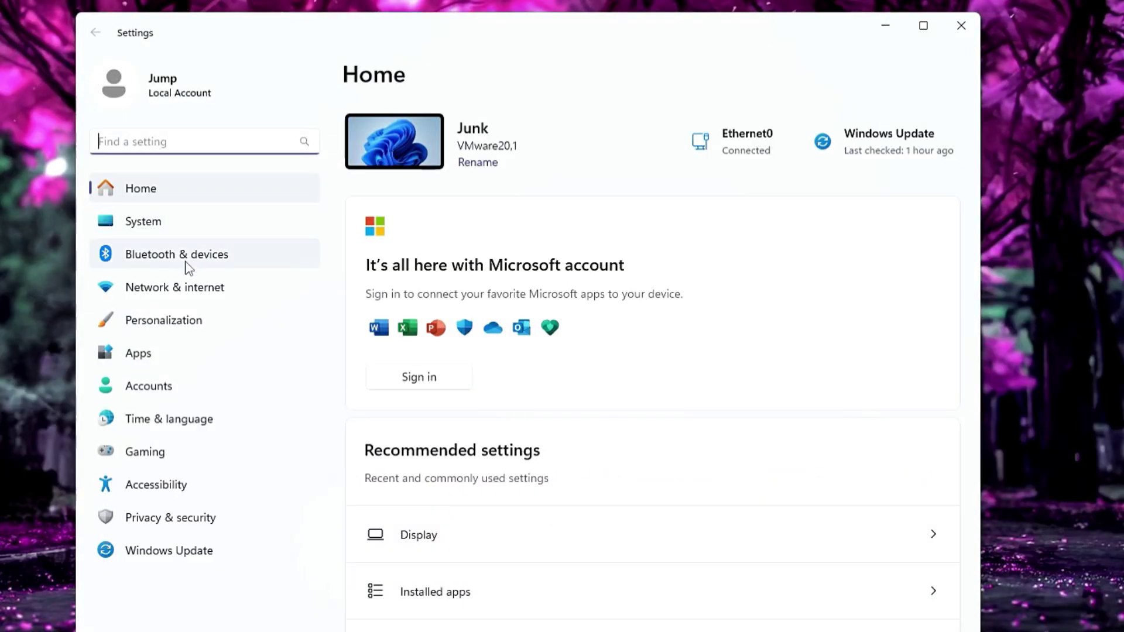
{"action": "left_click", "coordinate": [171, 322]}
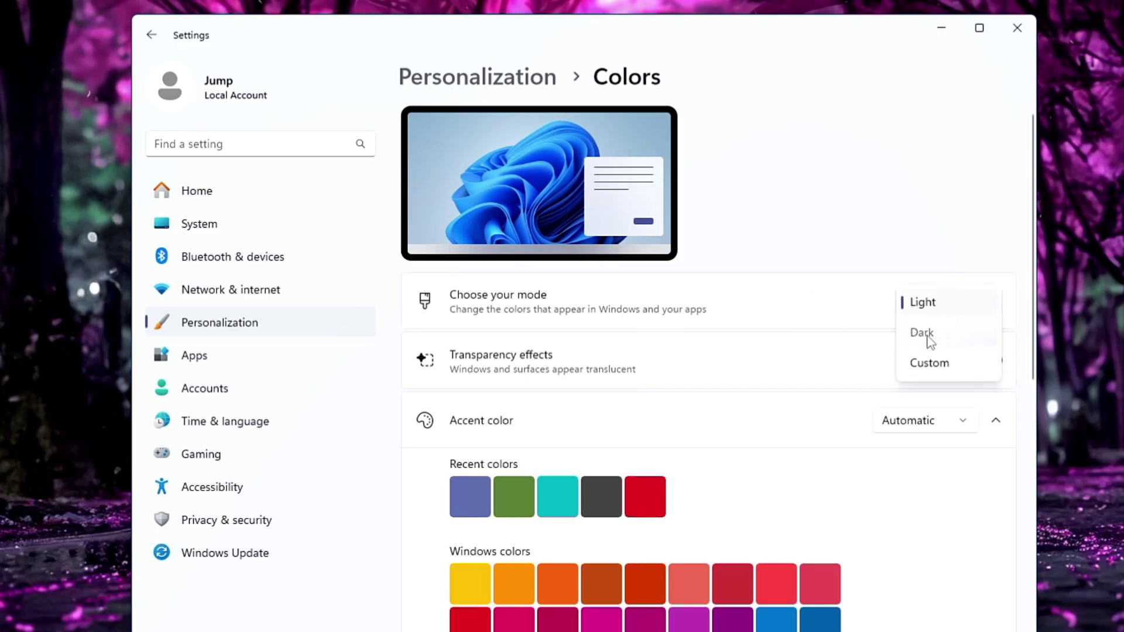
{"action": "left_click", "coordinate": [925, 334]}
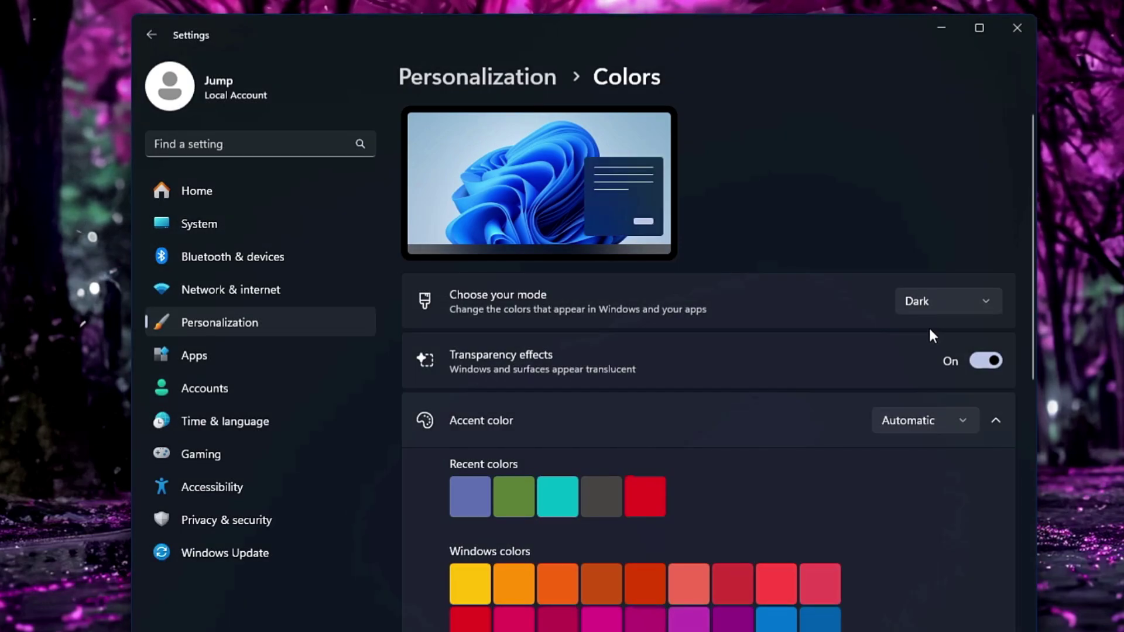
{"action": "scroll", "coordinate": [841, 411], "scroll_direction": "down", "scroll_amount": 2}
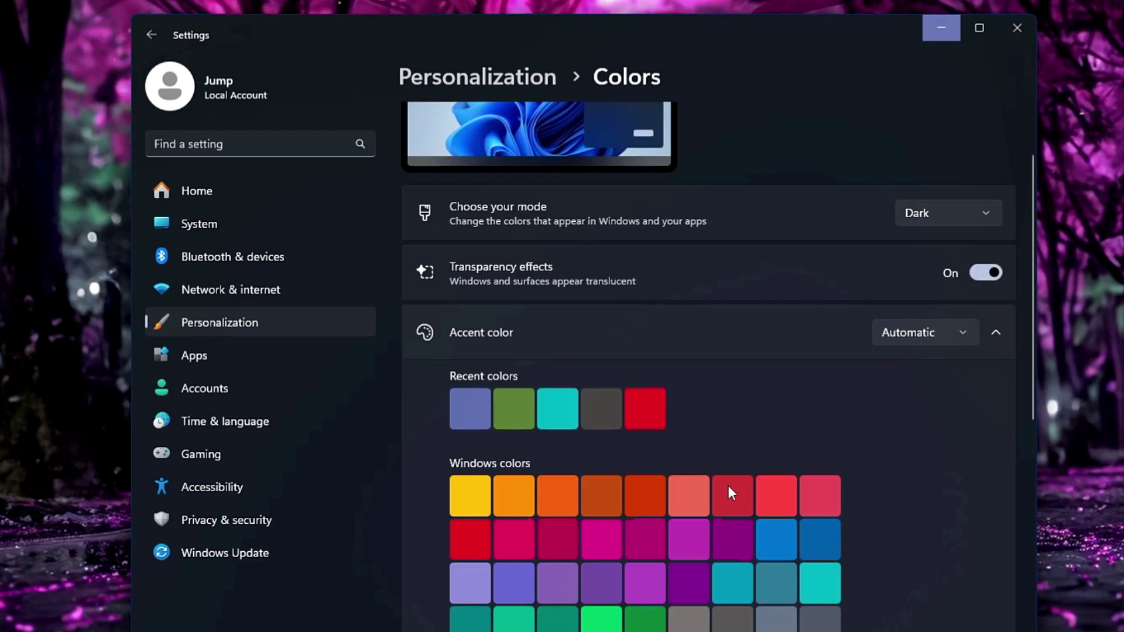
{"action": "left_click", "coordinate": [680, 619]}
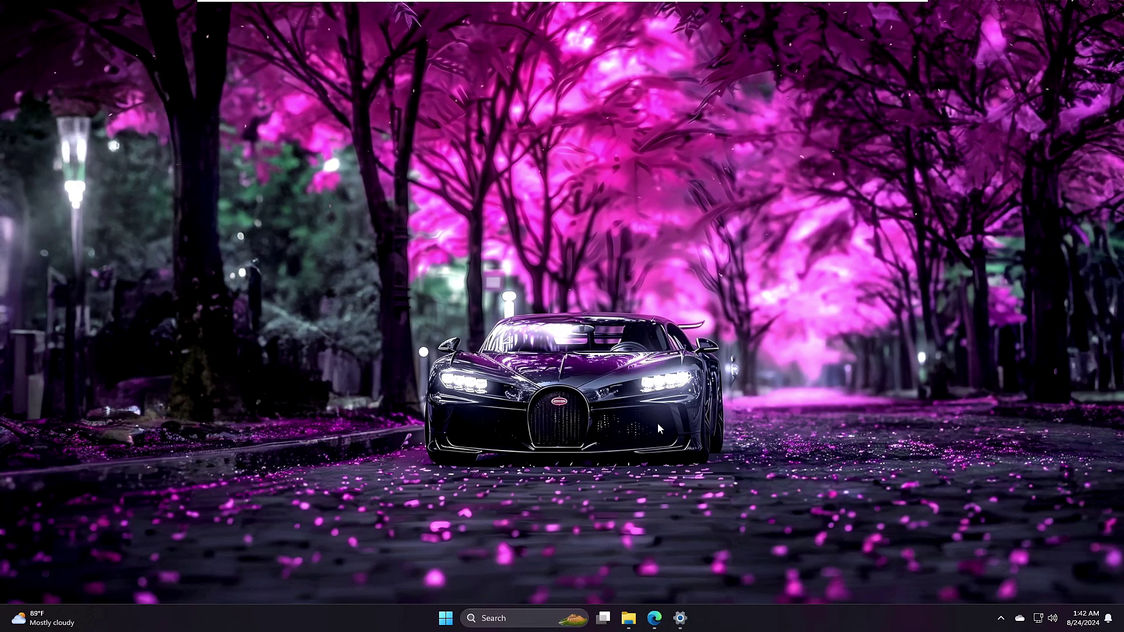
{"action": "left_click", "coordinate": [681, 617]}
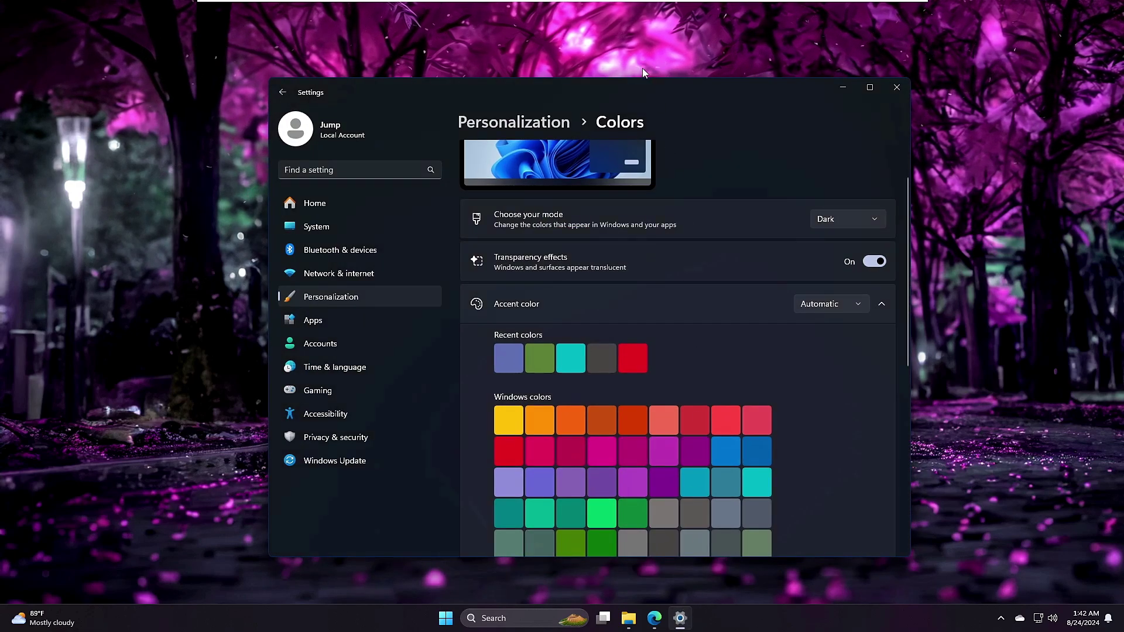
{"action": "left_click_drag", "start_coordinate": [645, 86], "coordinate": [702, 86]}
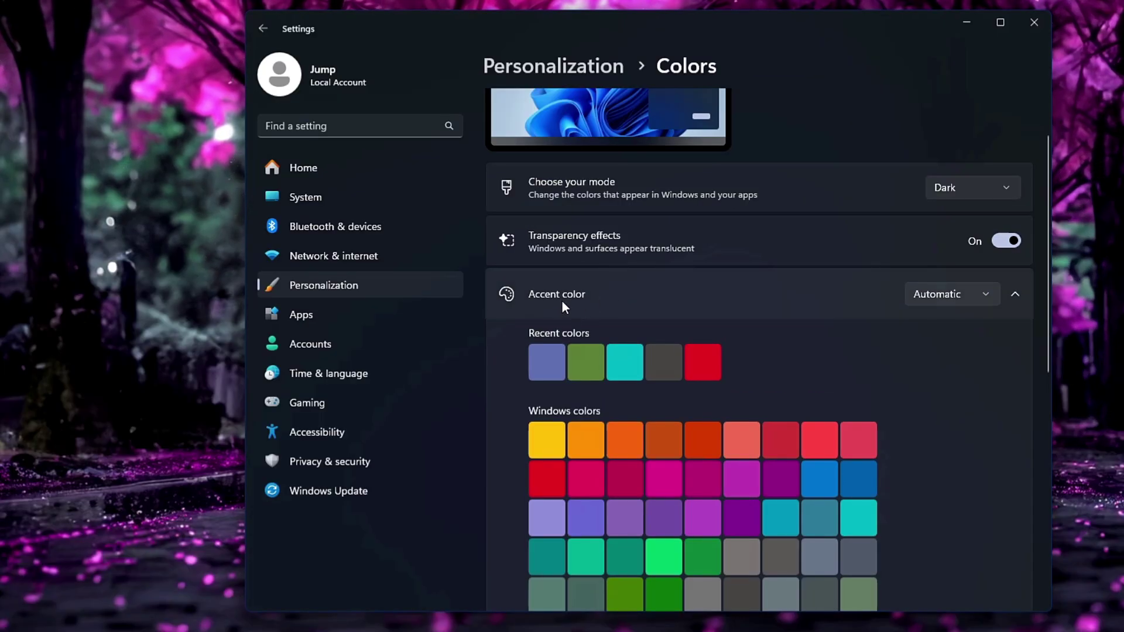
Set a manual Violet red accent colour and show it on Start and the taskbar
{"action": "left_click", "coordinate": [944, 300]}
{"action": "left_click", "coordinate": [943, 323]}
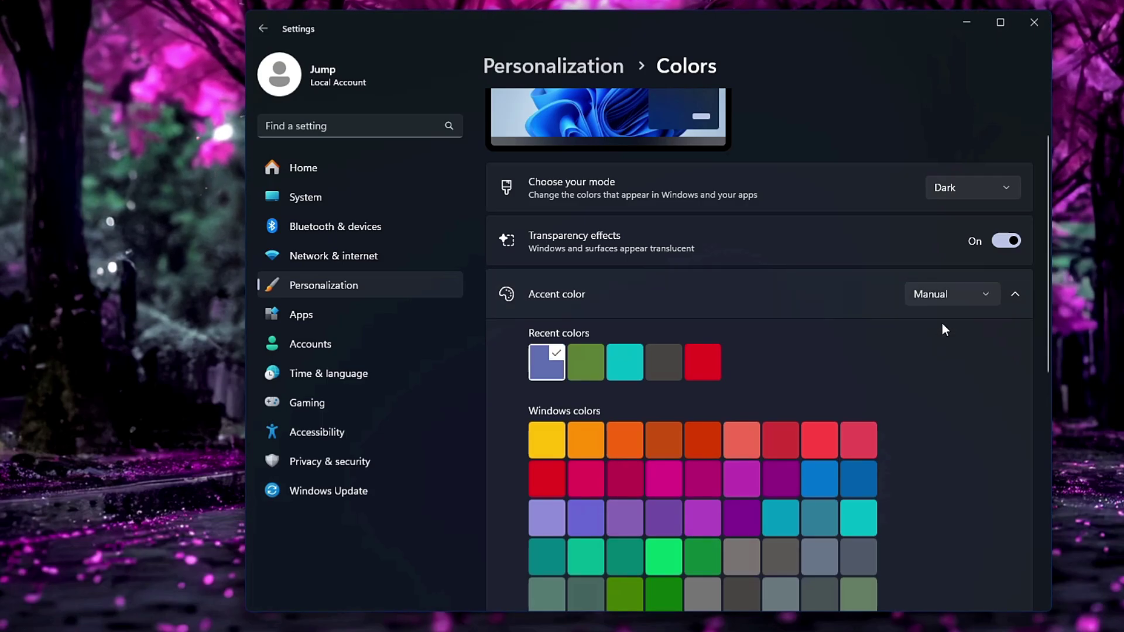
{"action": "scroll", "coordinate": [906, 382], "scroll_direction": "down", "scroll_amount": 1}
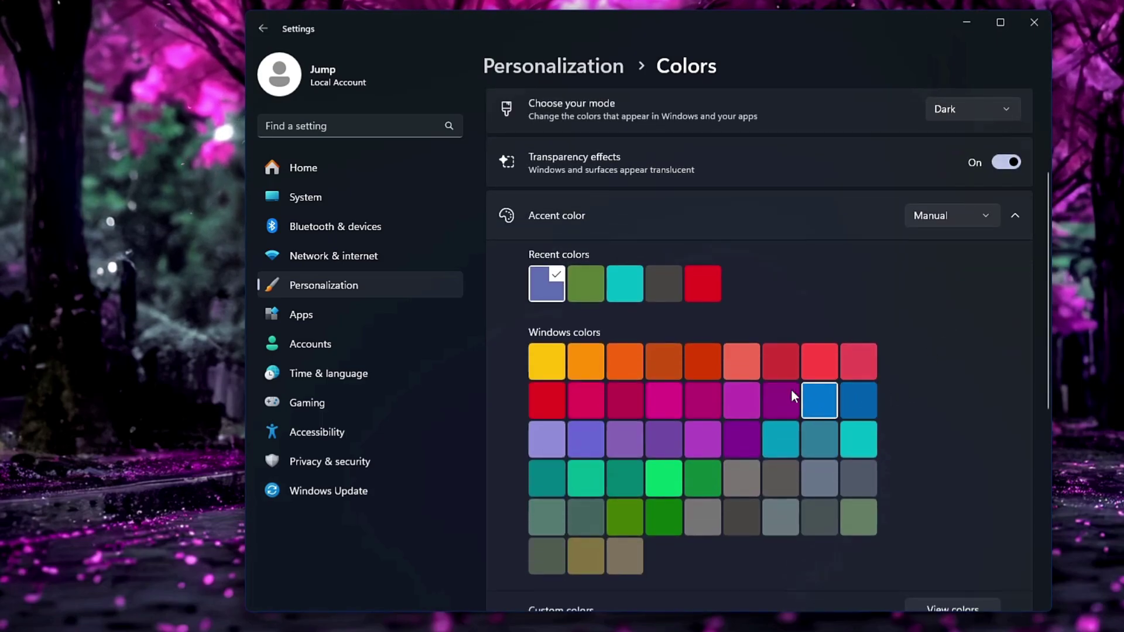
{"action": "left_click", "coordinate": [738, 436]}
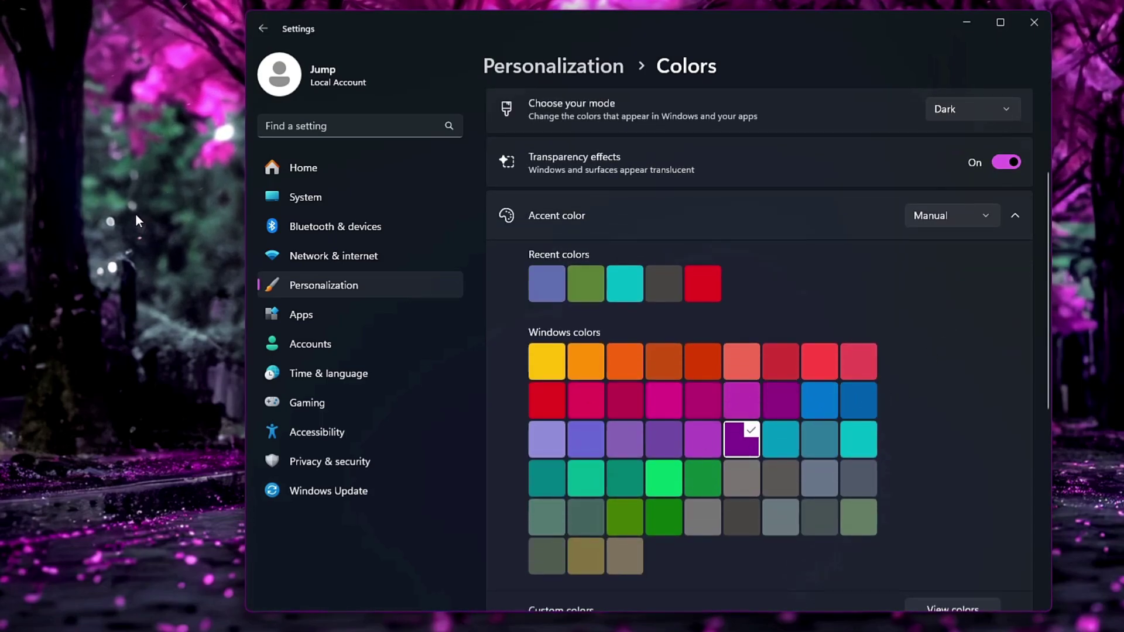
{"action": "scroll", "coordinate": [803, 472], "scroll_direction": "down", "scroll_amount": 3}
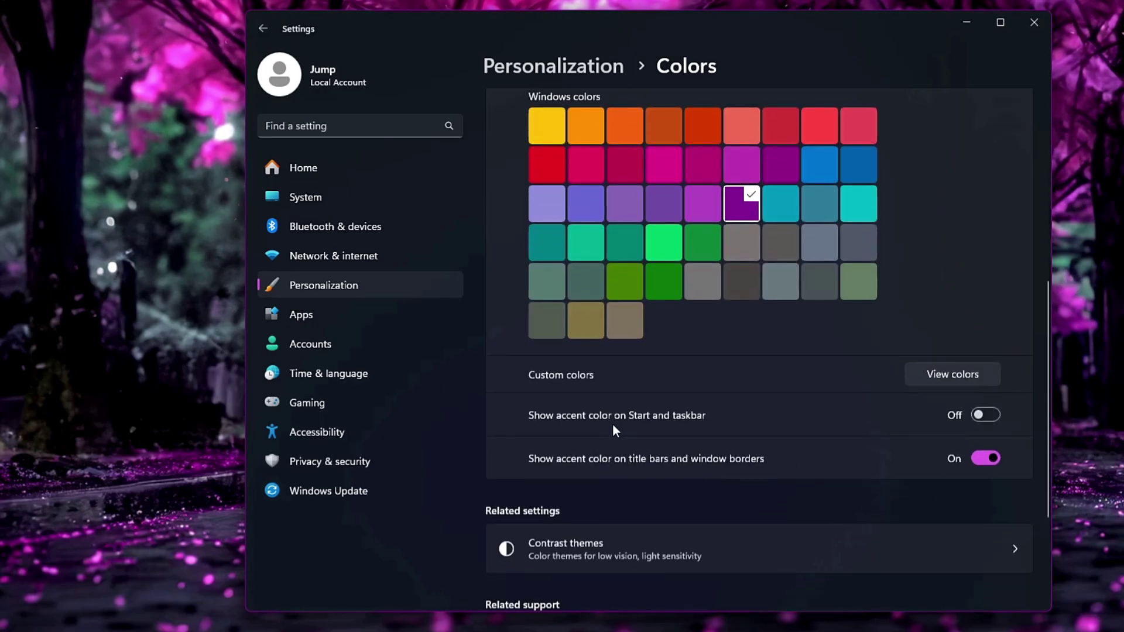
{"action": "left_click", "coordinate": [986, 415]}
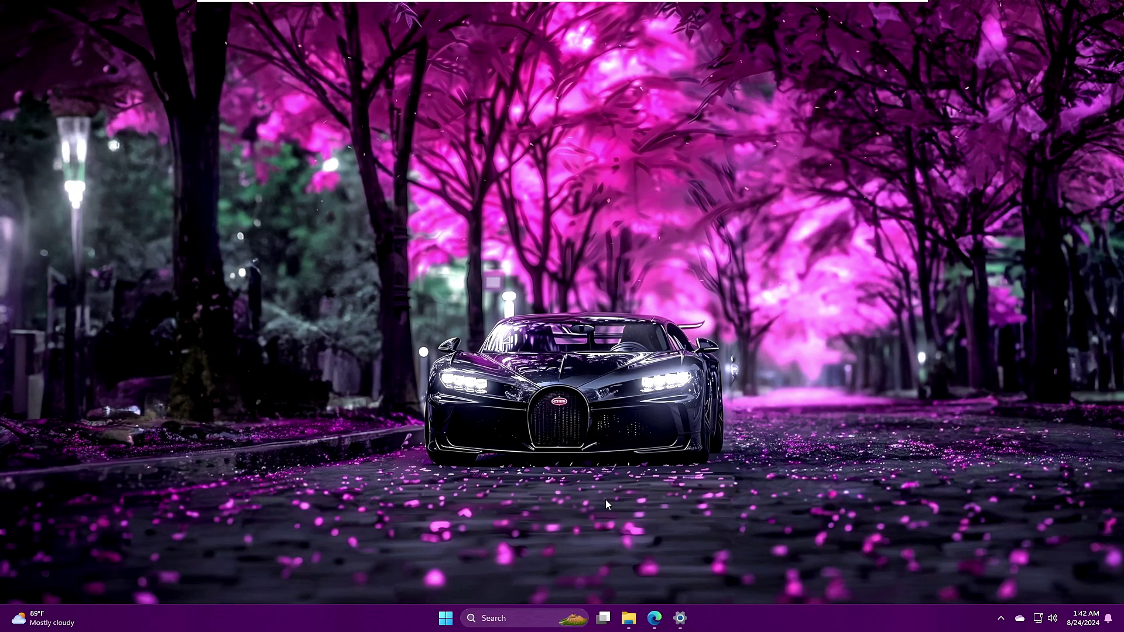
{"action": "left_click", "coordinate": [681, 618]}
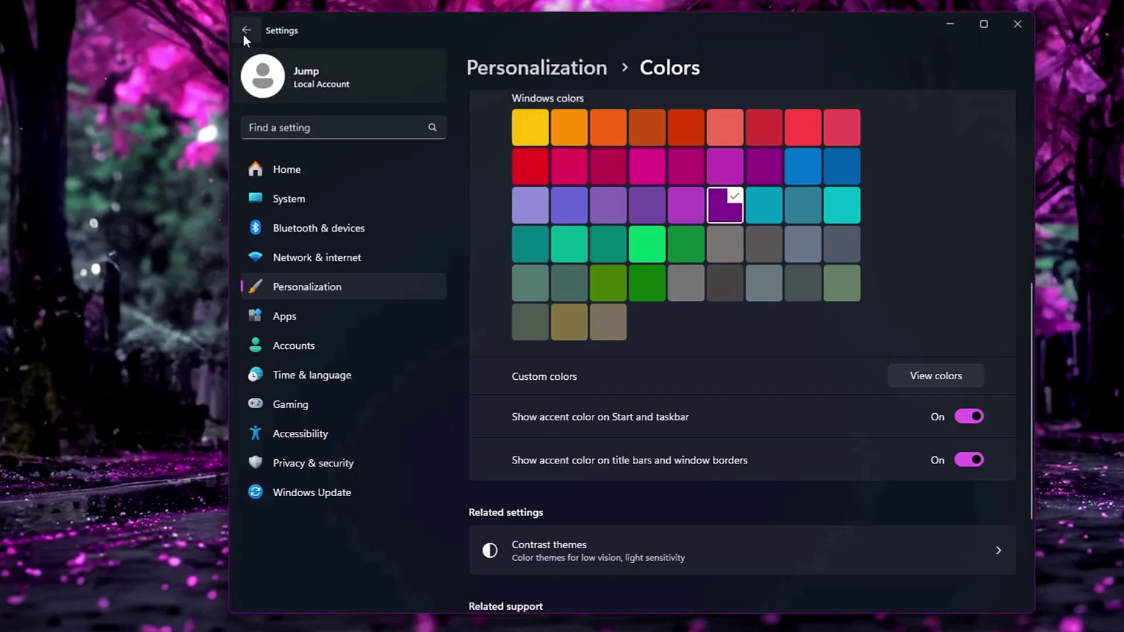
In Taskbar settings, set Search to Hide and switch Task view off
{"action": "left_click", "coordinate": [361, 85]}
{"action": "scroll", "coordinate": [742, 423], "scroll_direction": "down", "scroll_amount": 5}
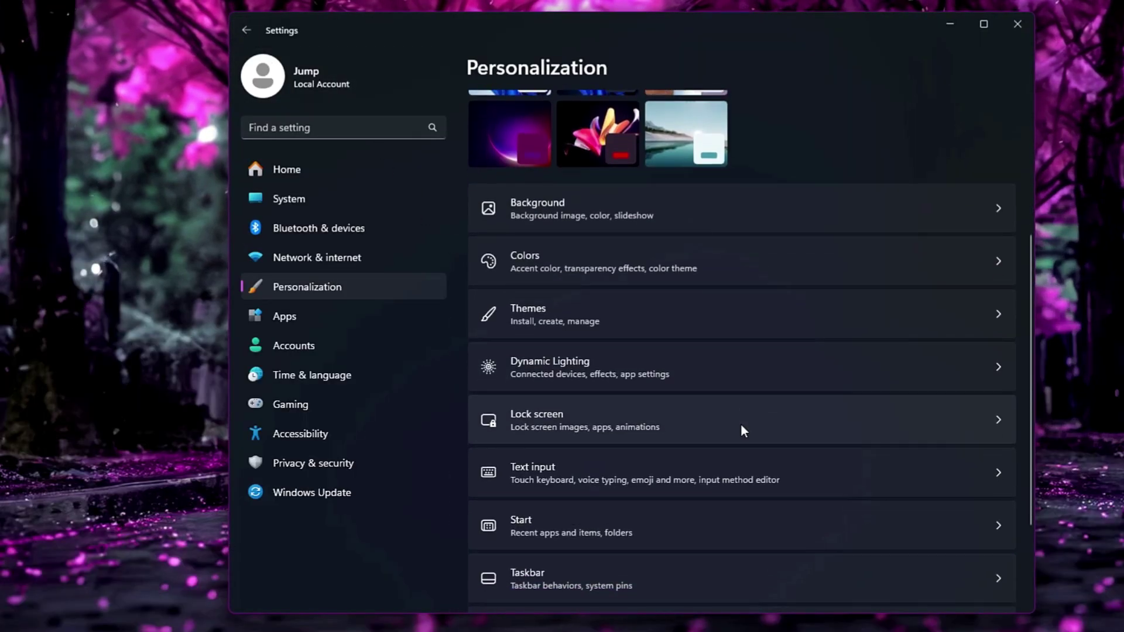
{"action": "left_click", "coordinate": [628, 499]}
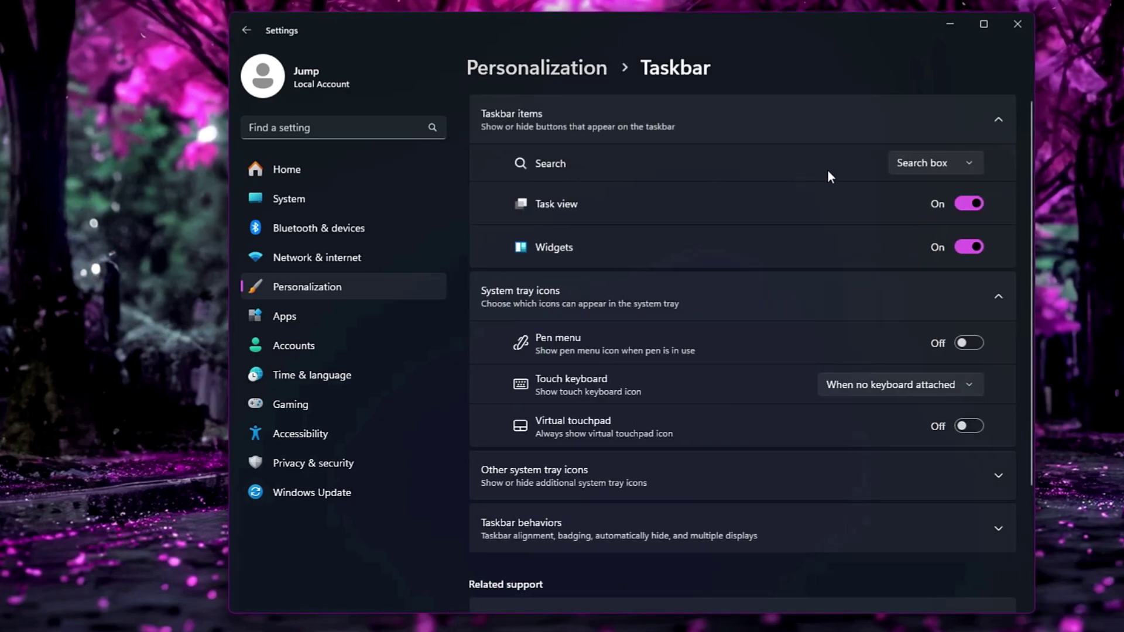
{"action": "left_click", "coordinate": [974, 165]}
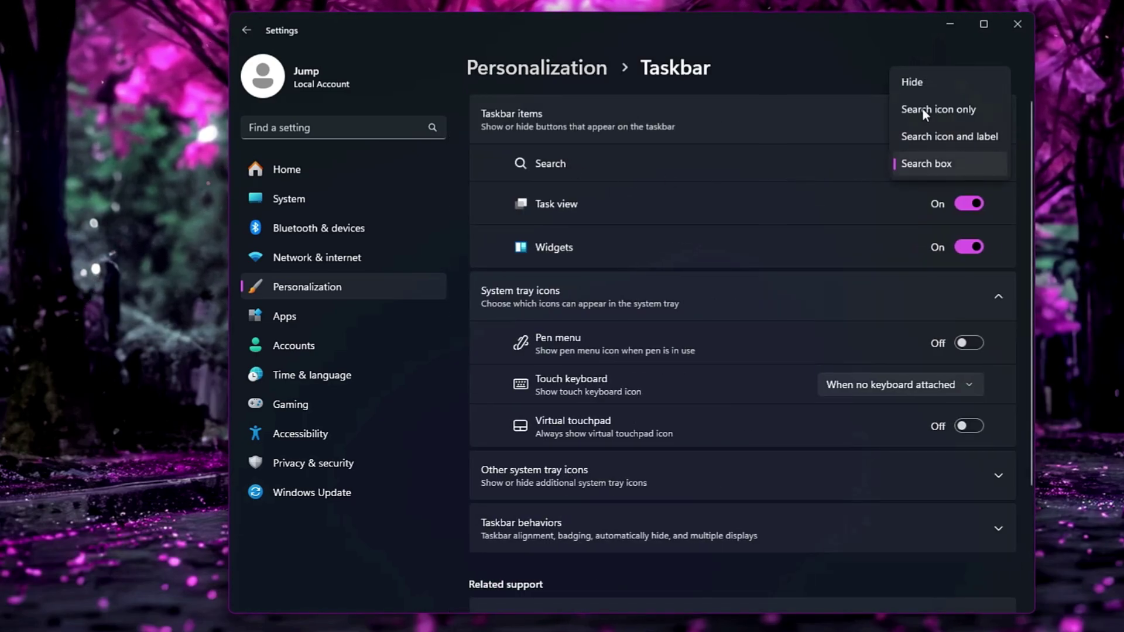
{"action": "left_click", "coordinate": [922, 79]}
{"action": "left_click", "coordinate": [561, 206]}
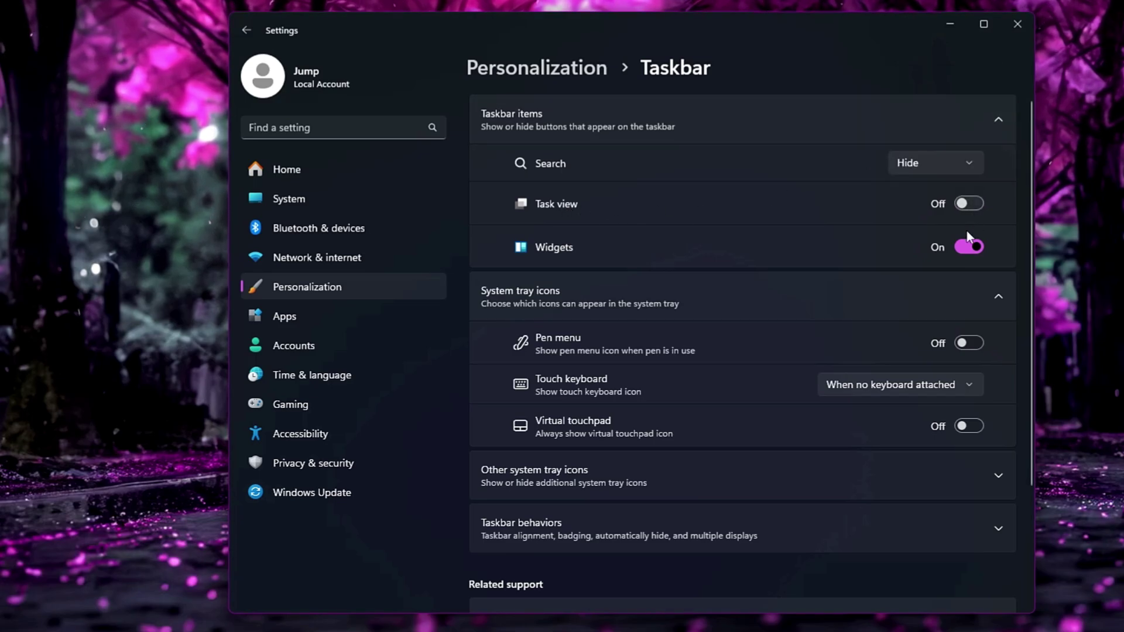
{"action": "scroll", "coordinate": [969, 247], "scroll_direction": "down", "scroll_amount": 3}
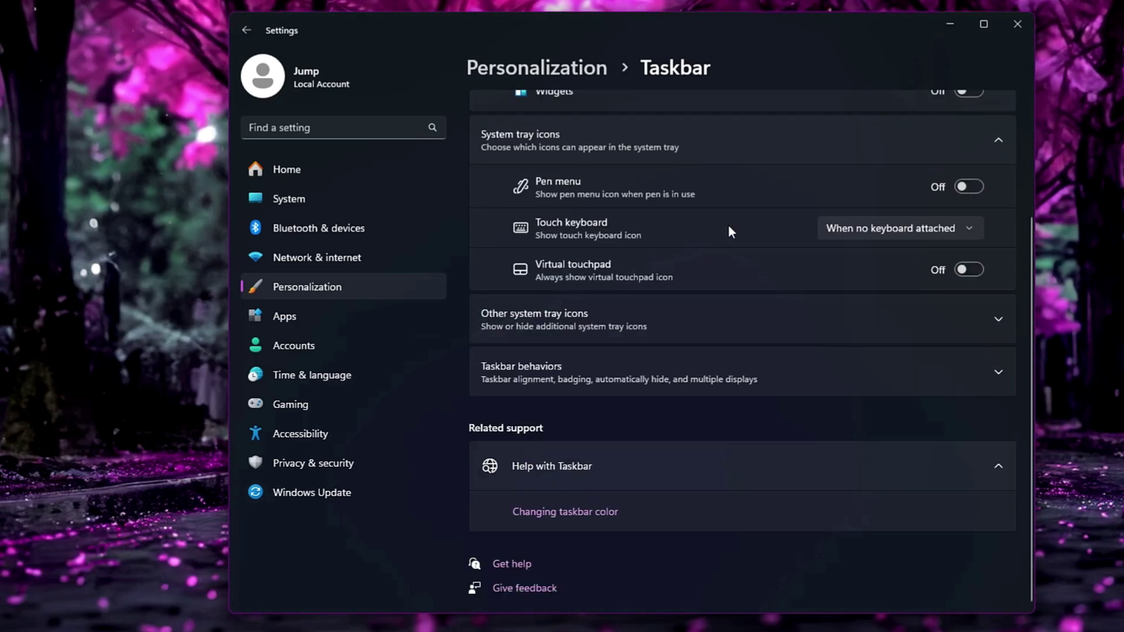
Turn off Show search highlights under Privacy & security > Search permissions, then close Settings
{"action": "left_click", "coordinate": [314, 463]}
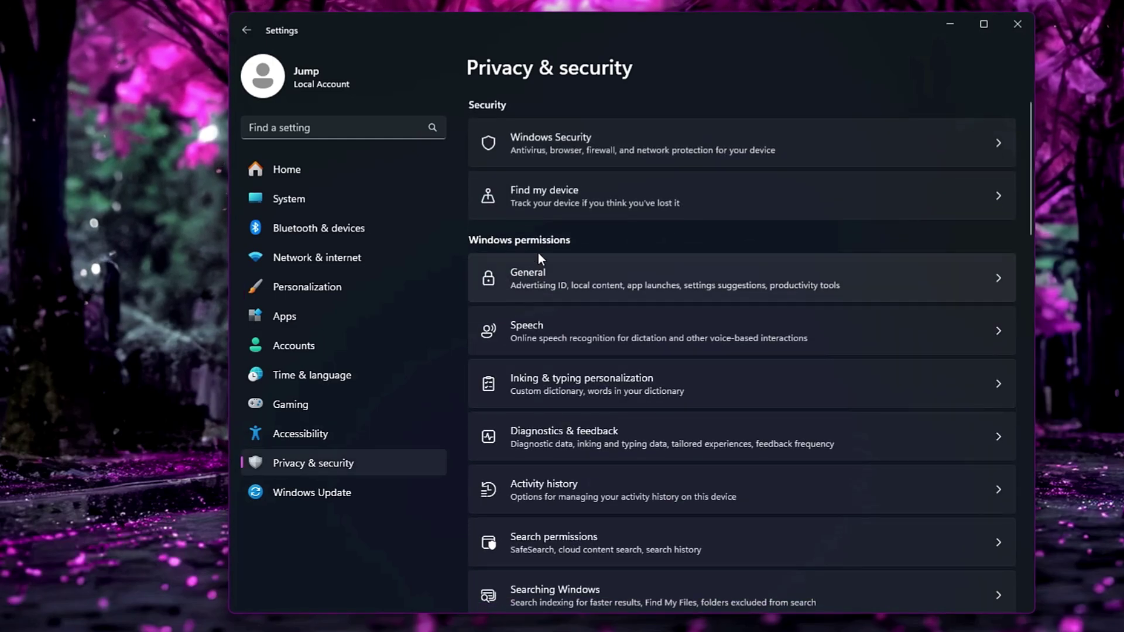
{"action": "scroll", "coordinate": [564, 346], "scroll_direction": "down", "scroll_amount": 3}
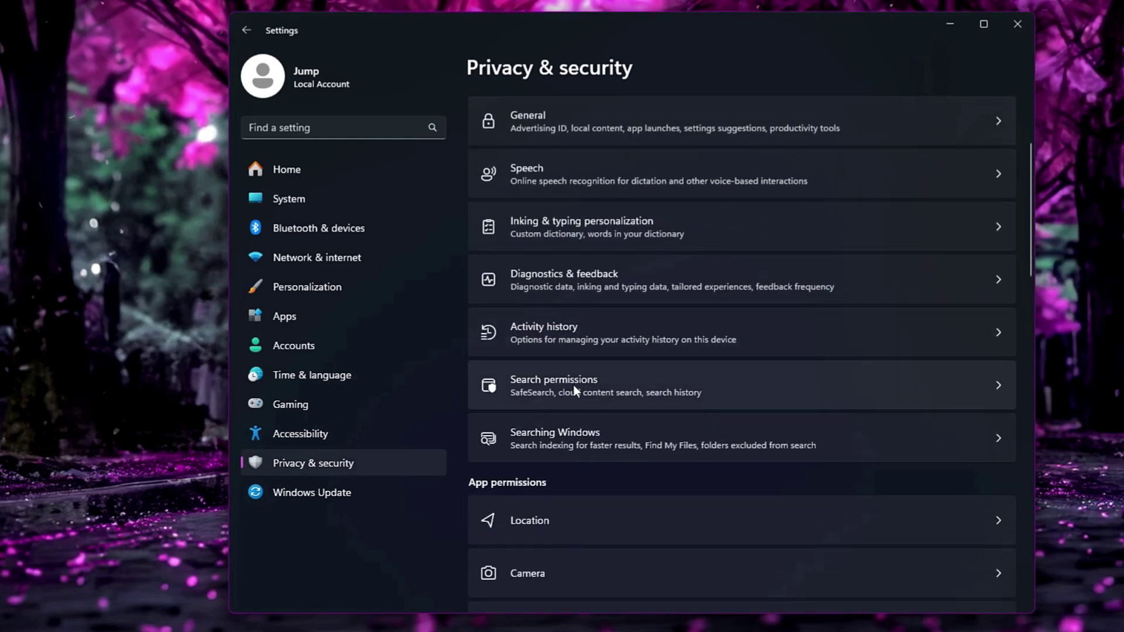
{"action": "left_click", "coordinate": [574, 385]}
{"action": "scroll", "coordinate": [572, 393], "scroll_direction": "down", "scroll_amount": 3}
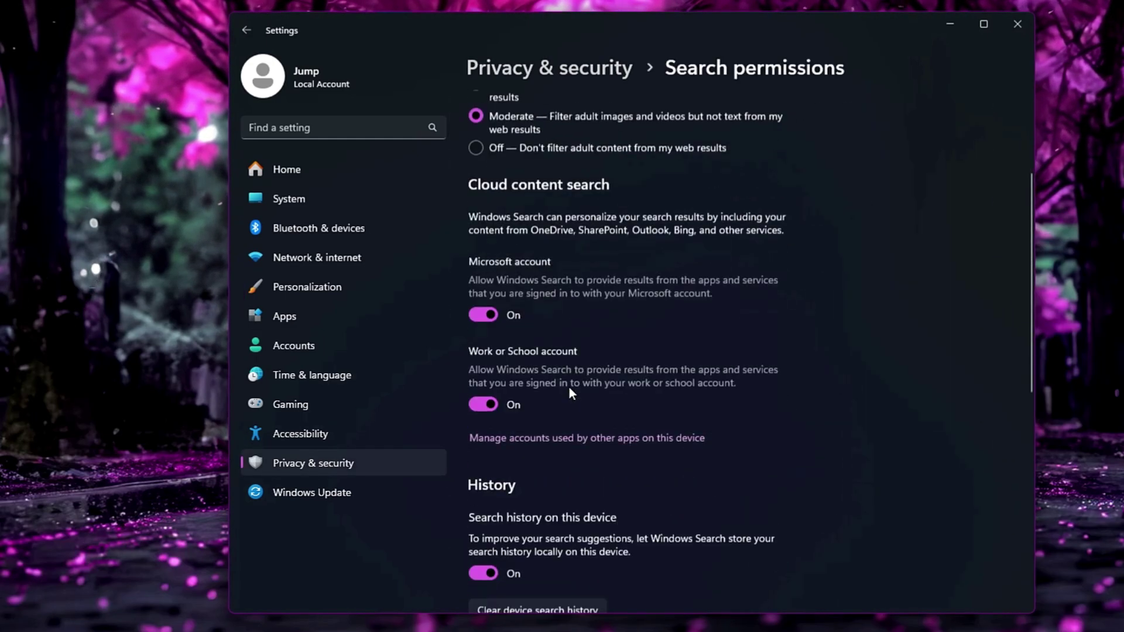
{"action": "scroll", "coordinate": [568, 388], "scroll_direction": "down", "scroll_amount": 8}
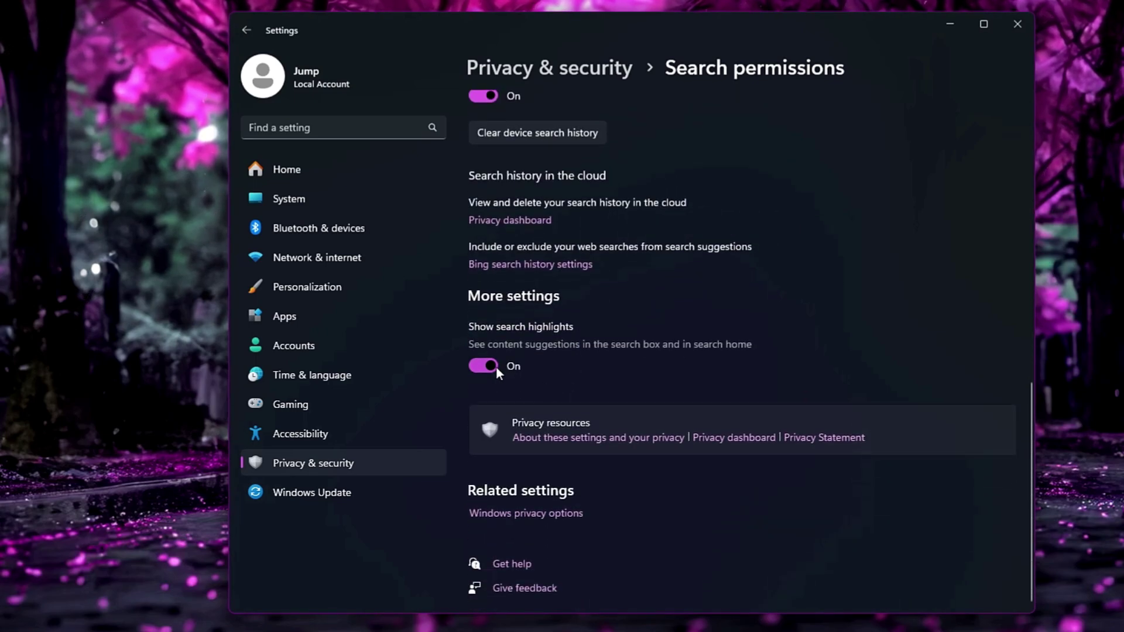
{"action": "left_click", "coordinate": [490, 367]}
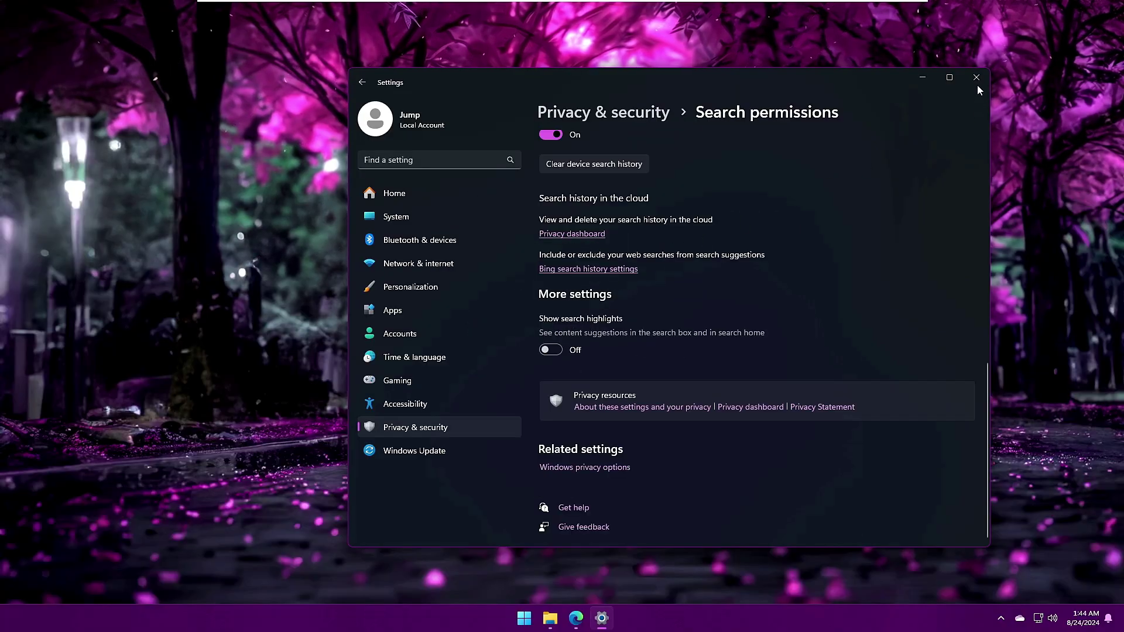
{"action": "left_click", "coordinate": [978, 79]}
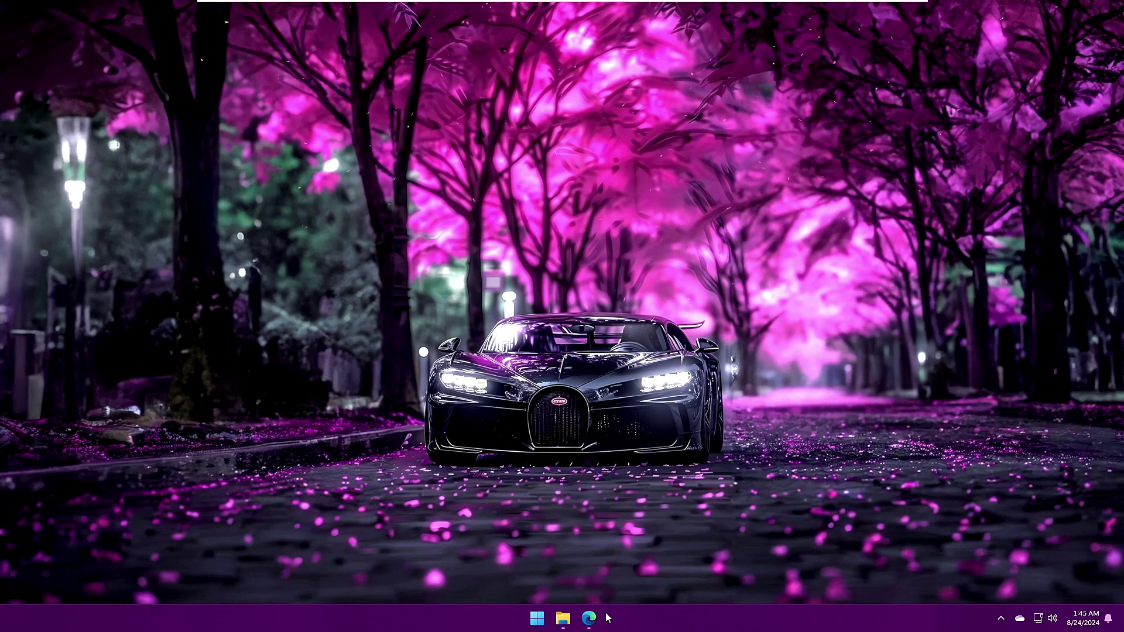
Download windhawk_setup.exe from windhawk.net in Edge and run it to start the setup wizard
{"action": "left_click", "coordinate": [541, 620]}
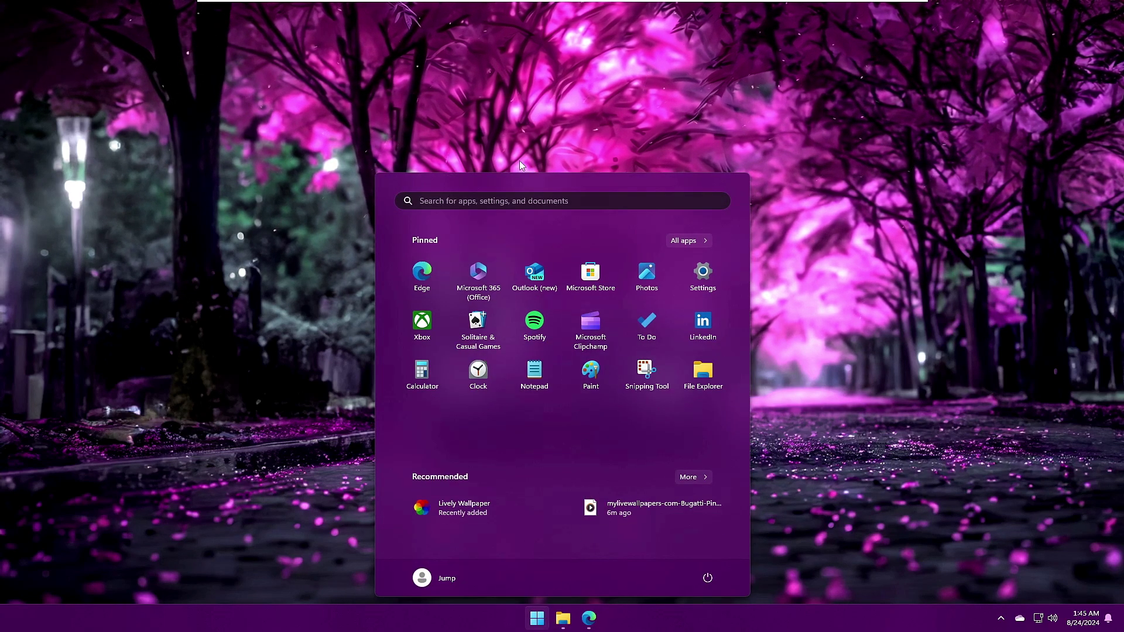
{"action": "left_click", "coordinate": [592, 620]}
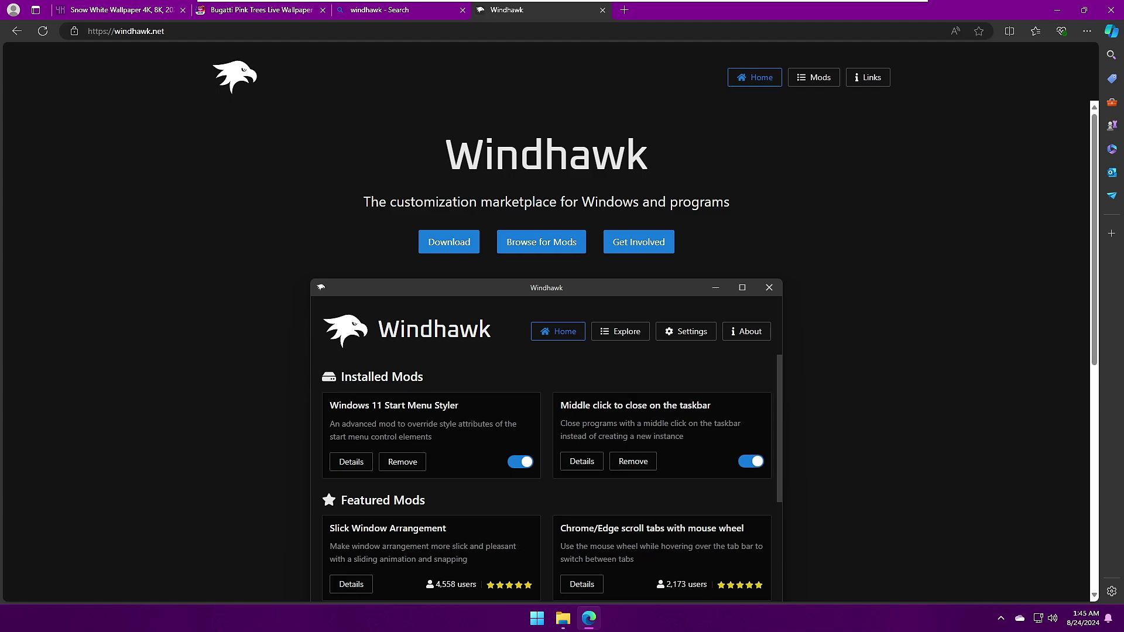
{"action": "left_click", "coordinate": [463, 253]}
{"action": "left_click", "coordinate": [896, 79]}
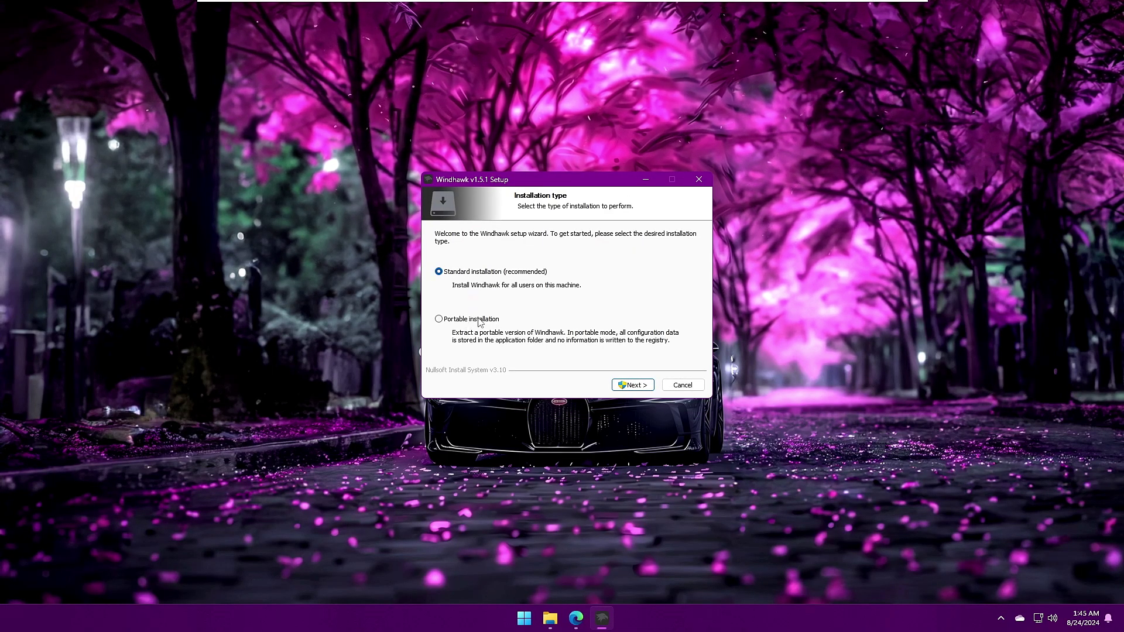
Install Windhawk v1.5.1 with default options into C:\Program Files\Windhawk, approving UAC, and launch it
{"action": "left_click", "coordinate": [643, 386]}
{"action": "left_click", "coordinate": [504, 408]}
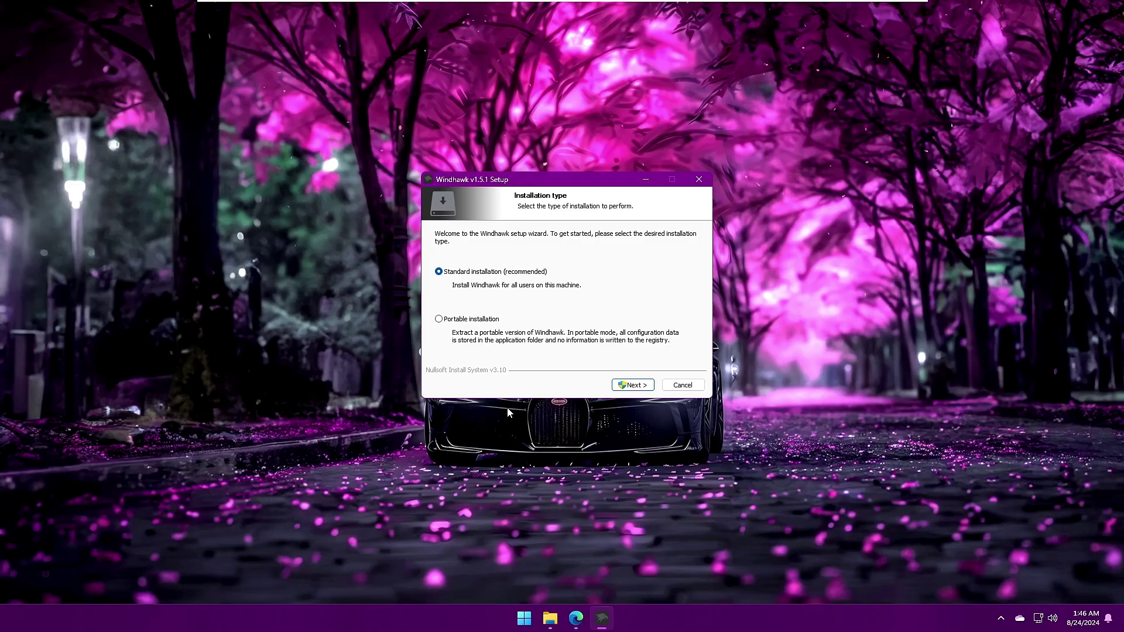
{"action": "left_click", "coordinate": [634, 403]}
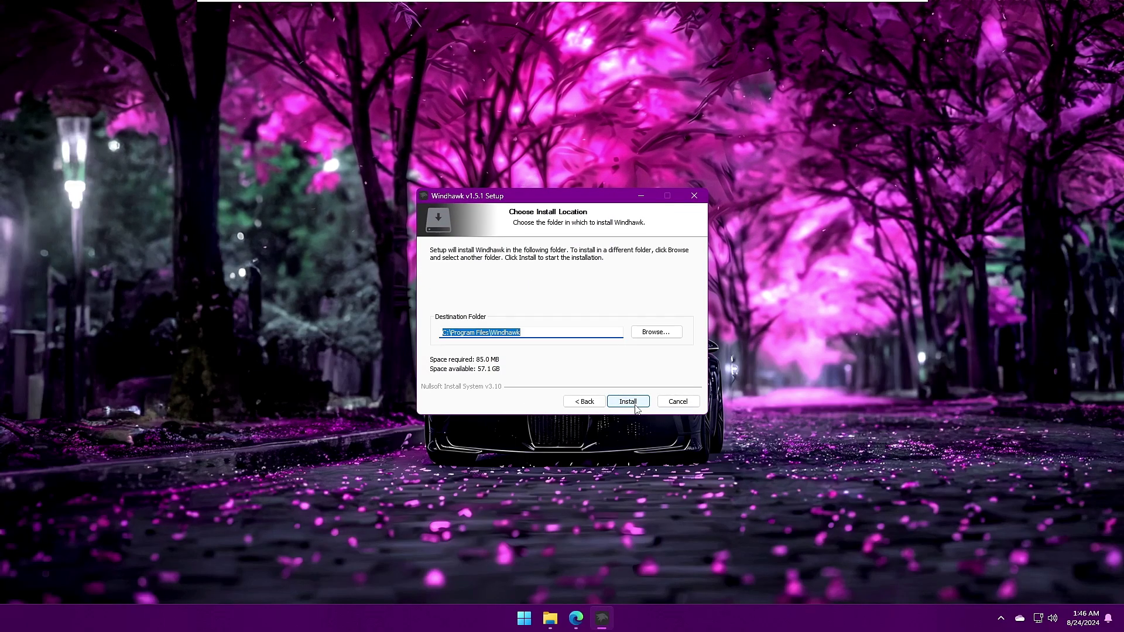
{"action": "left_click", "coordinate": [629, 403]}
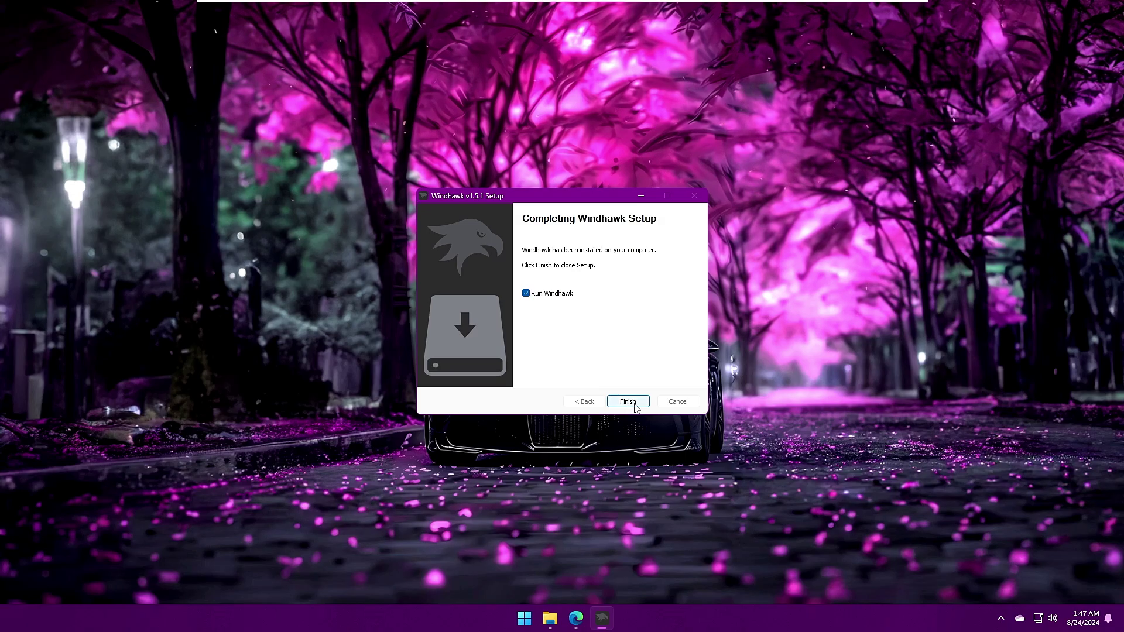
{"action": "left_click", "coordinate": [628, 403]}
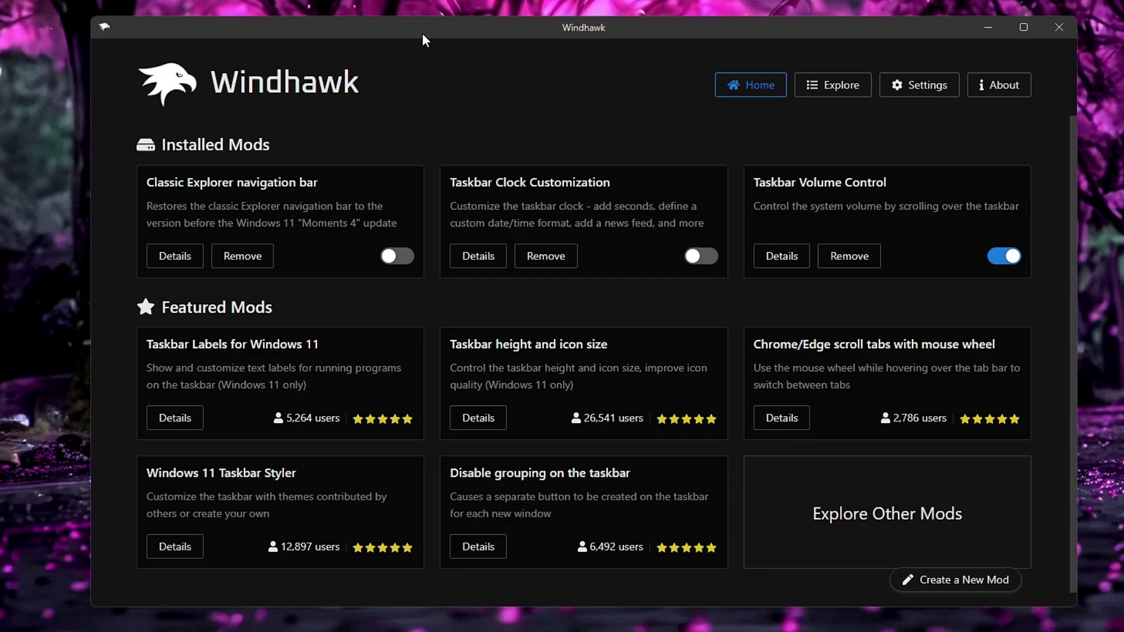
Find the Windows 11 Start Menu Styler mod among available mods and install it, accepting the risk warning
{"action": "left_click", "coordinate": [832, 88]}
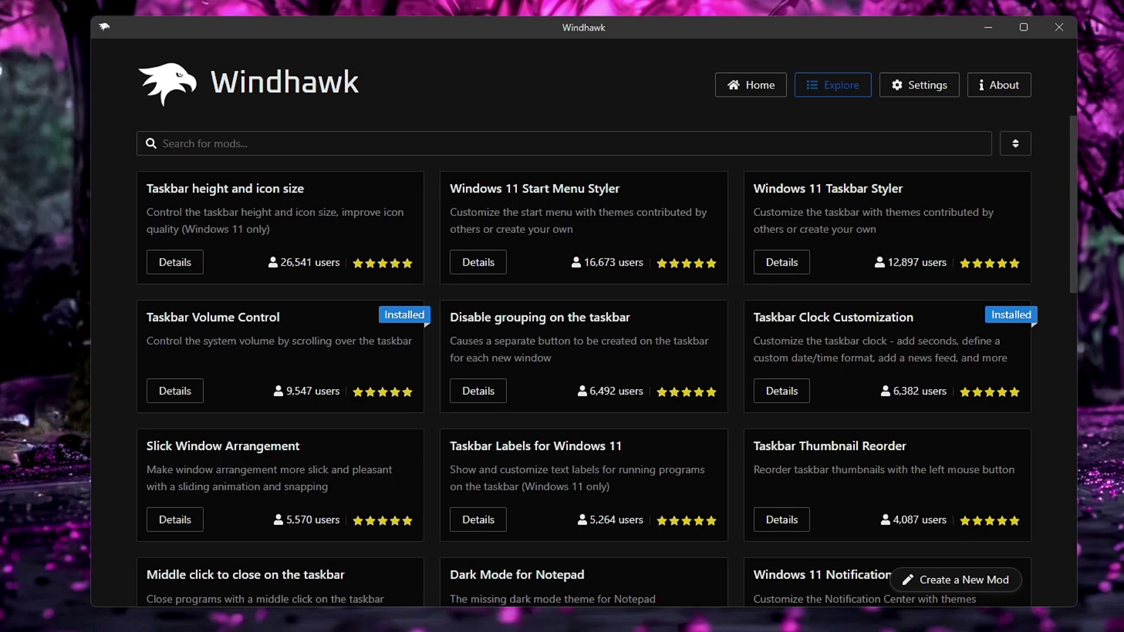
{"action": "left_click", "coordinate": [485, 269]}
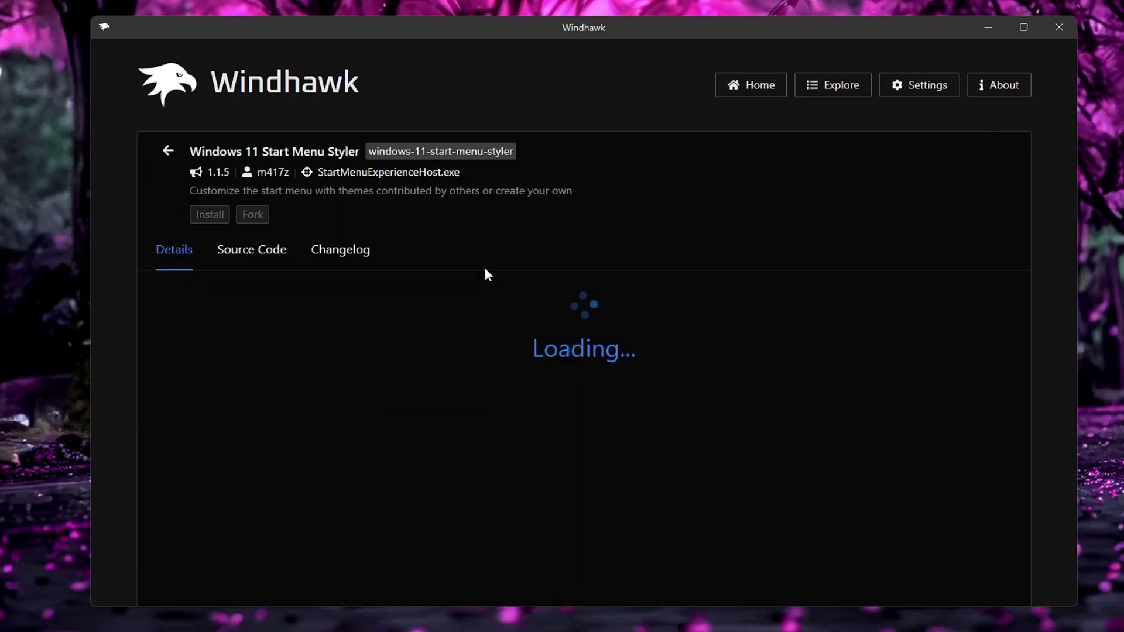
{"action": "left_click", "coordinate": [263, 202]}
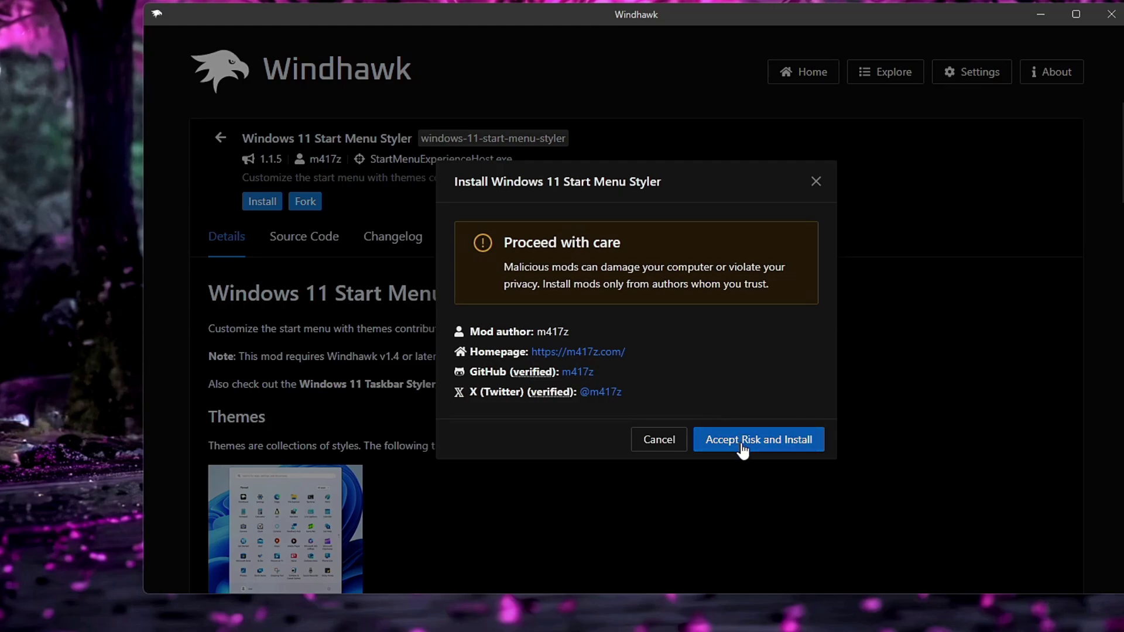
{"action": "left_click", "coordinate": [747, 445]}
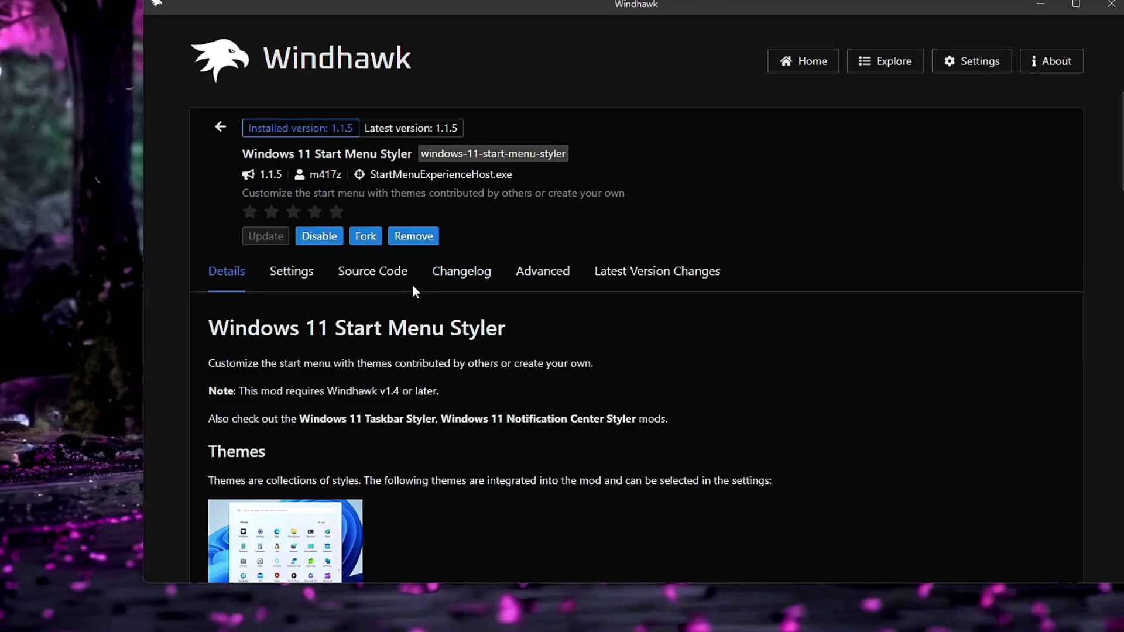
Set the Start Menu Styler theme to NoRecommendedSection, save, and preview the pinned-only Start menu
{"action": "left_click", "coordinate": [296, 281]}
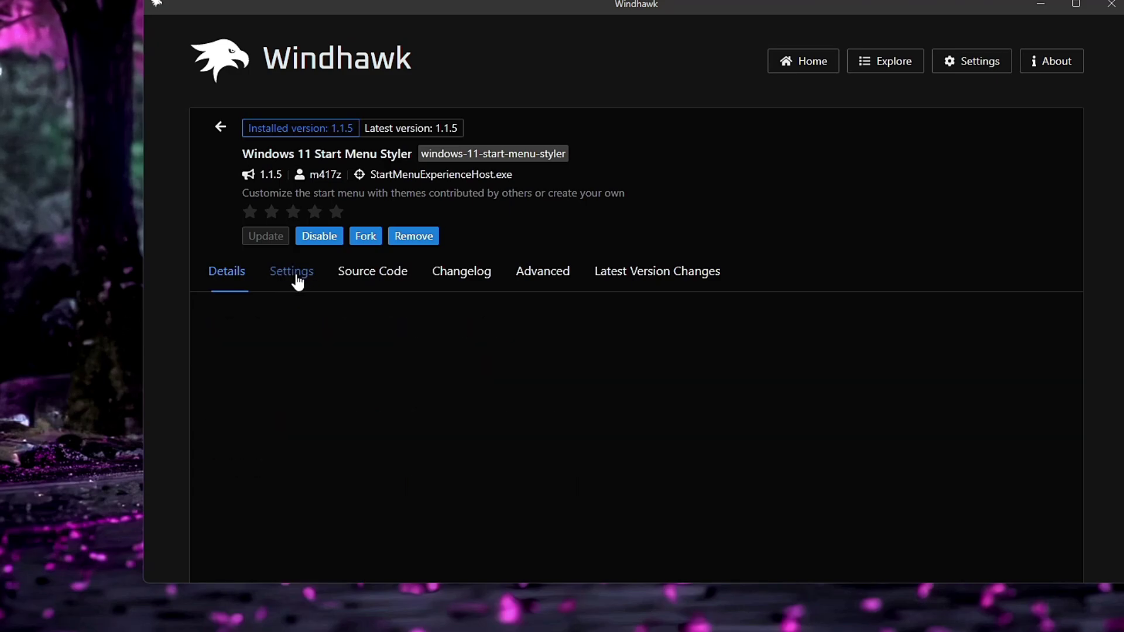
{"action": "scroll", "coordinate": [390, 348], "scroll_direction": "down", "scroll_amount": 2}
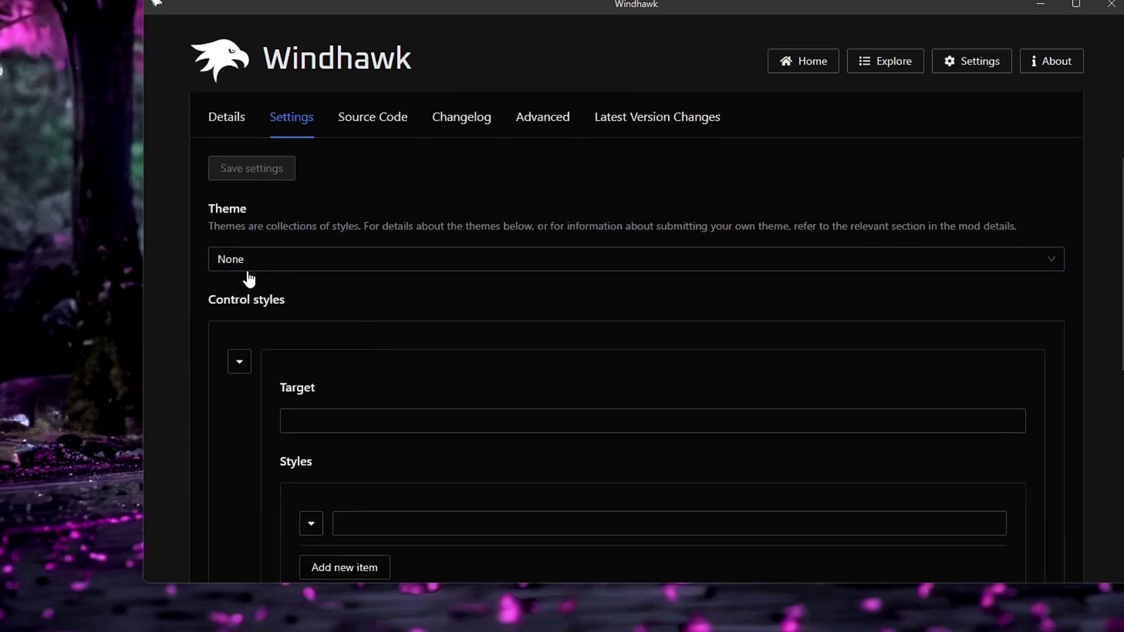
{"action": "left_click", "coordinate": [268, 267]}
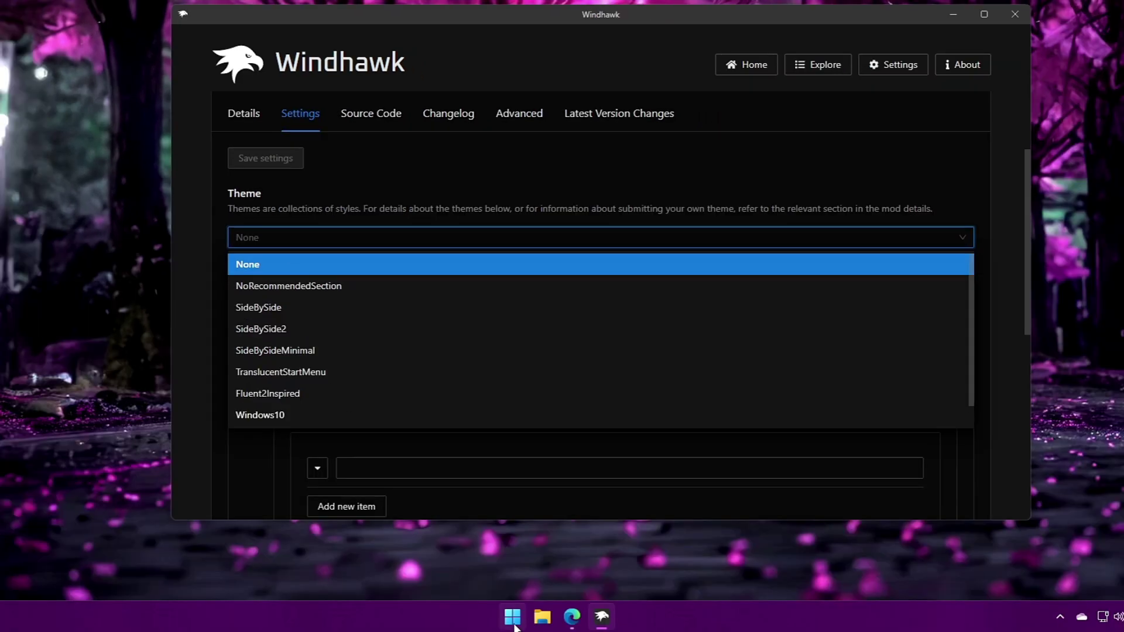
{"action": "left_click", "coordinate": [513, 624]}
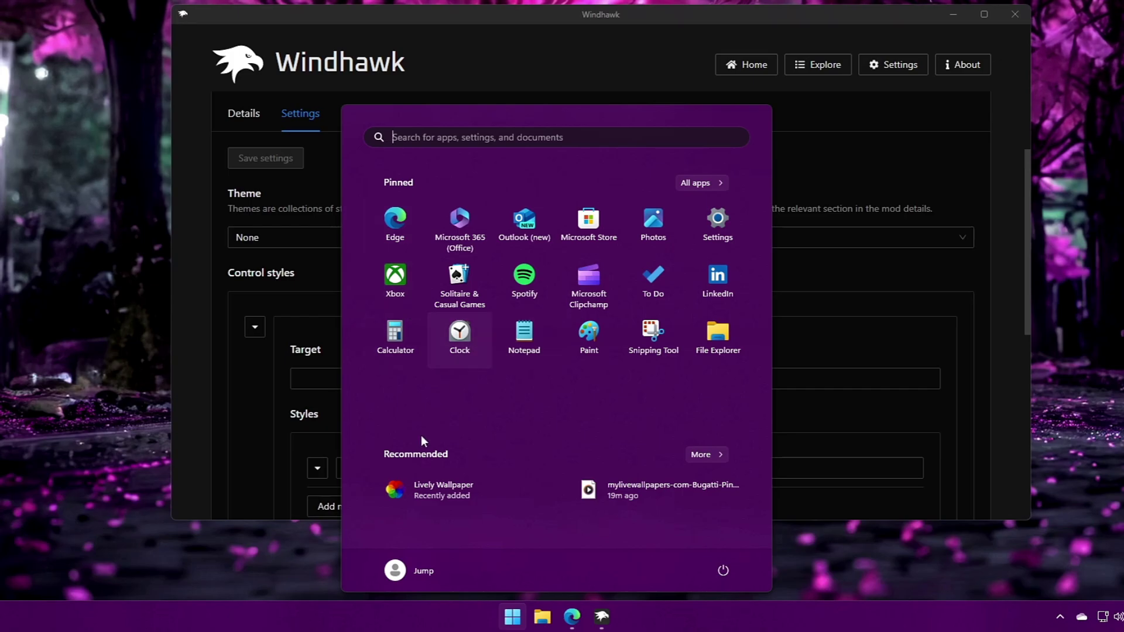
{"action": "left_click", "coordinate": [293, 249]}
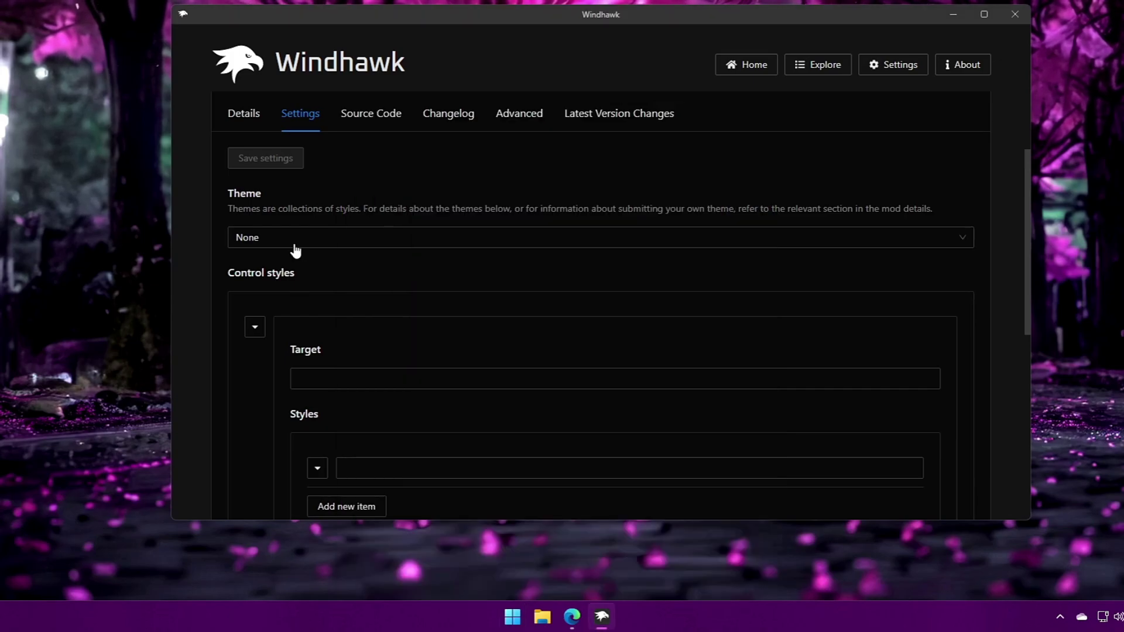
{"action": "left_click", "coordinate": [293, 246]}
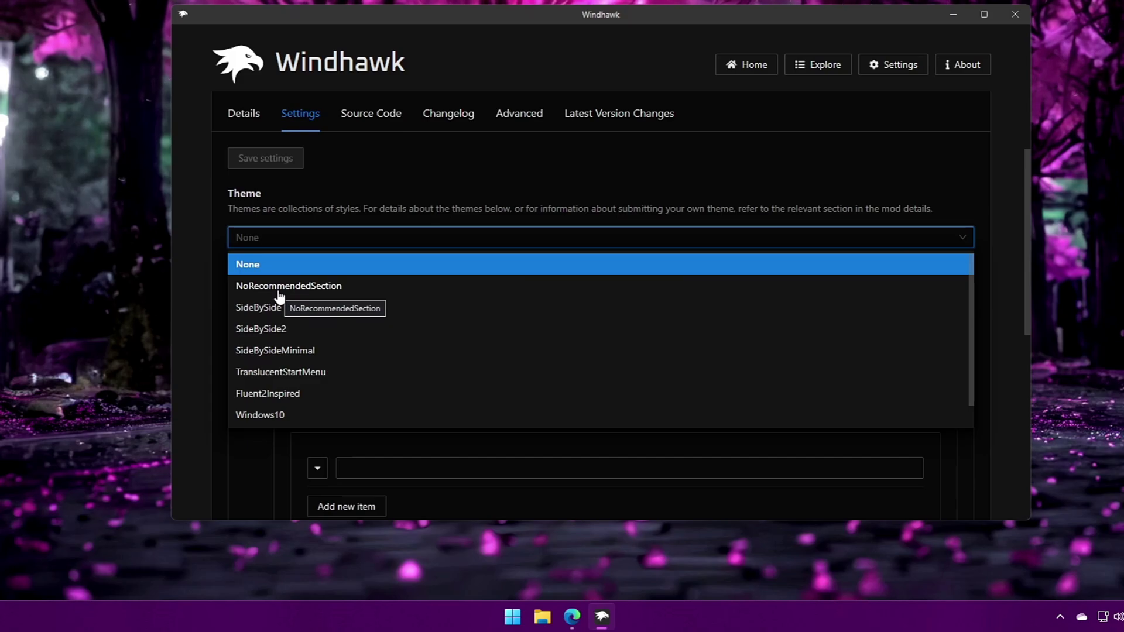
{"action": "left_click", "coordinate": [281, 289]}
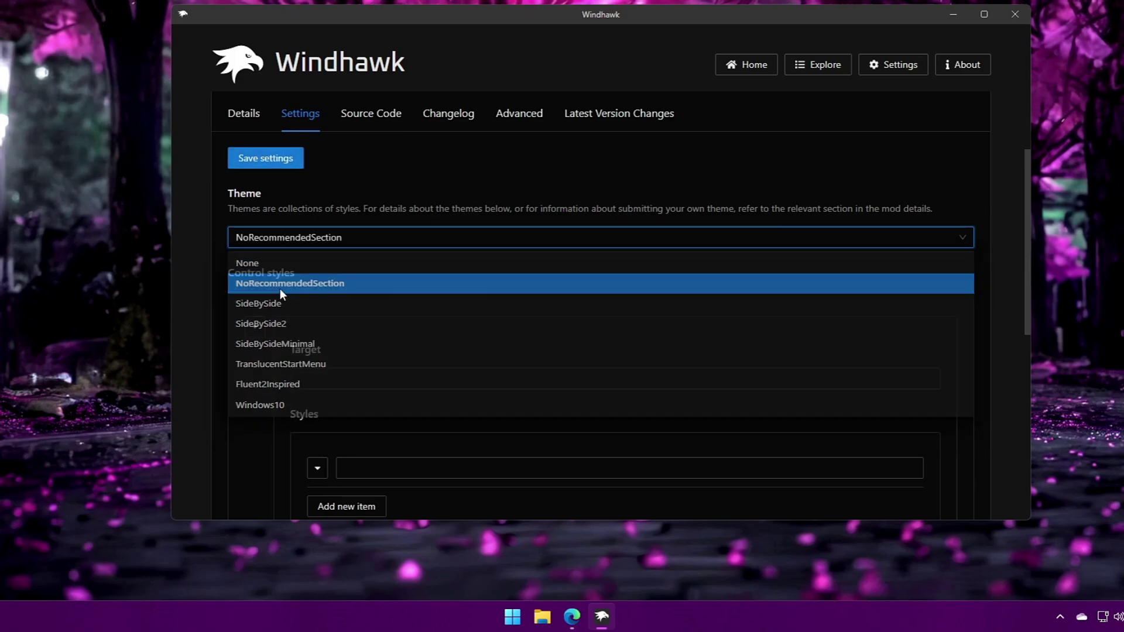
{"action": "left_click", "coordinate": [259, 161]}
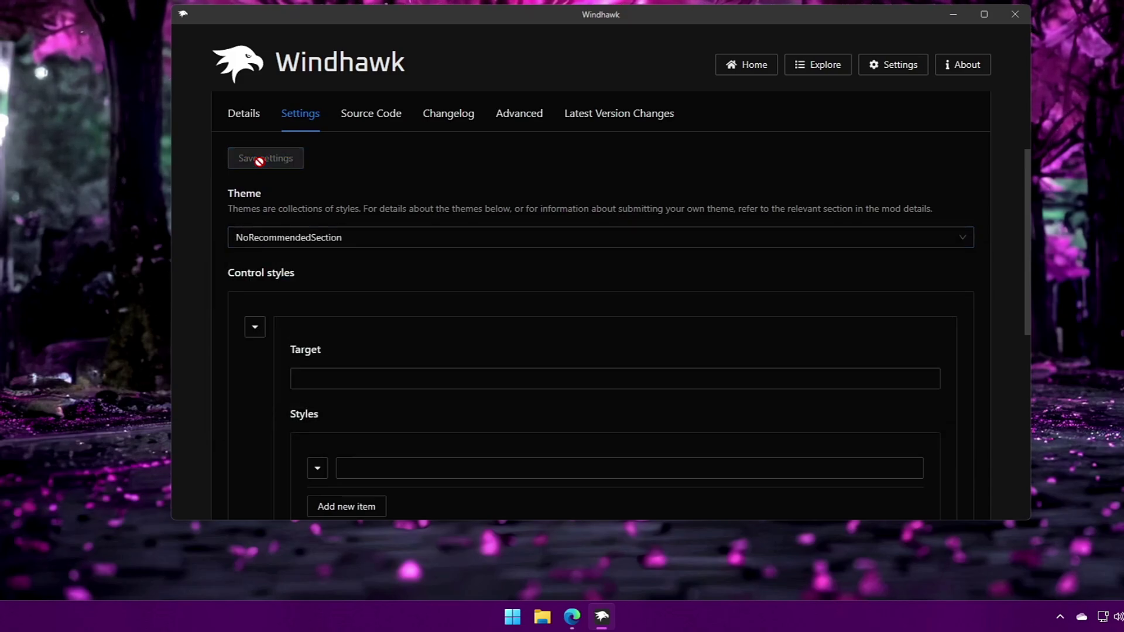
{"action": "left_click", "coordinate": [520, 624]}
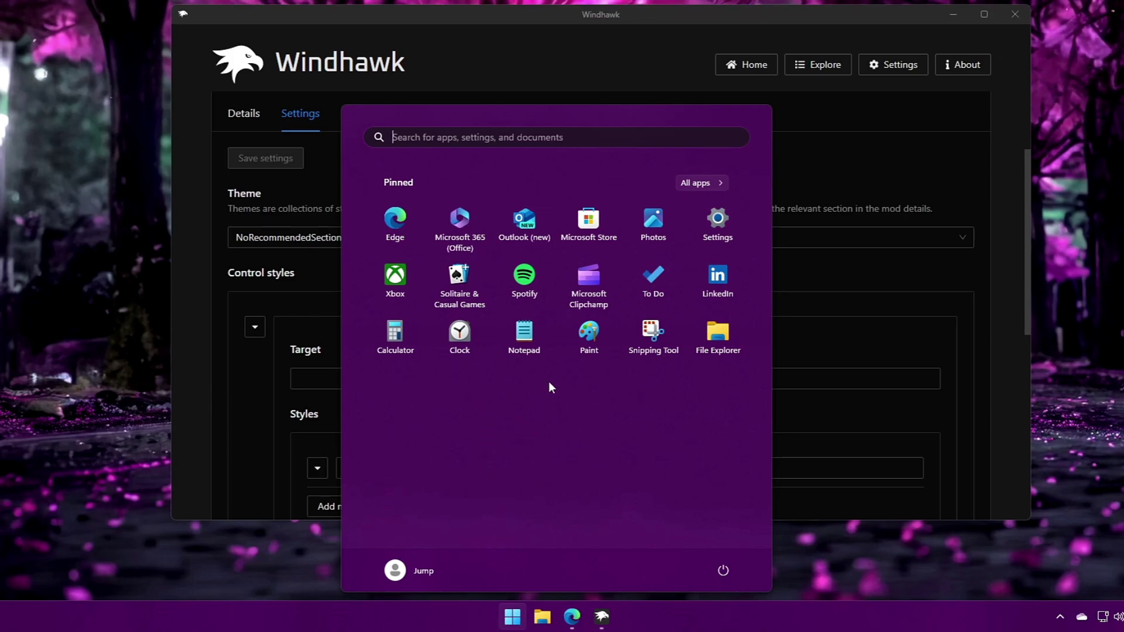
Change the Start Menu Styler theme to SideBySide, save, and preview the new Start layout
{"action": "left_click", "coordinate": [281, 237]}
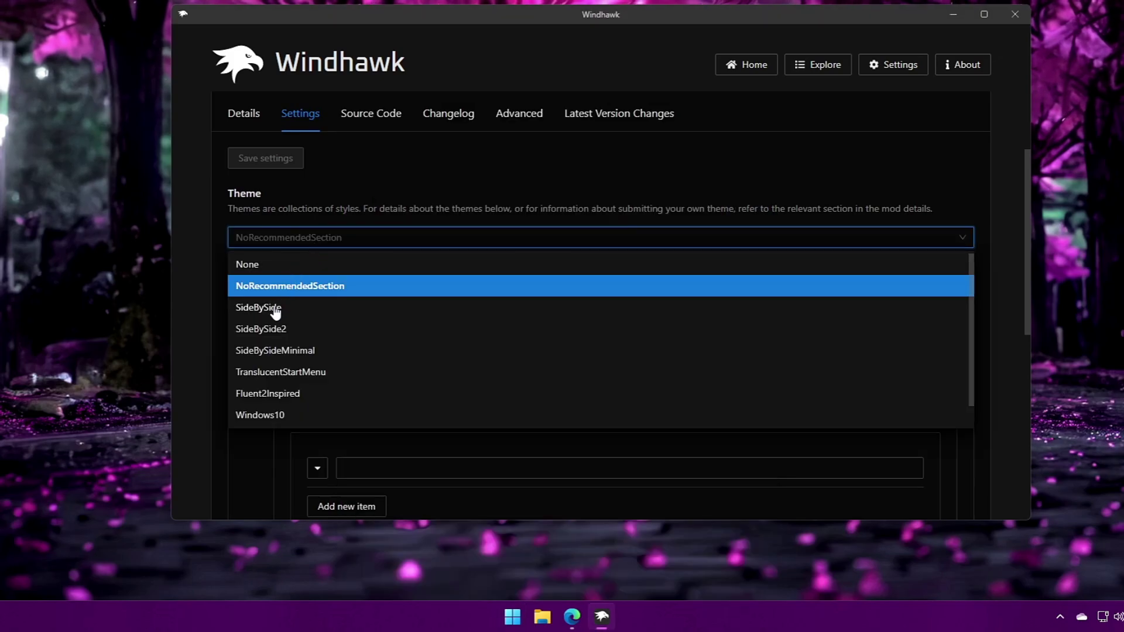
{"action": "left_click", "coordinate": [275, 308]}
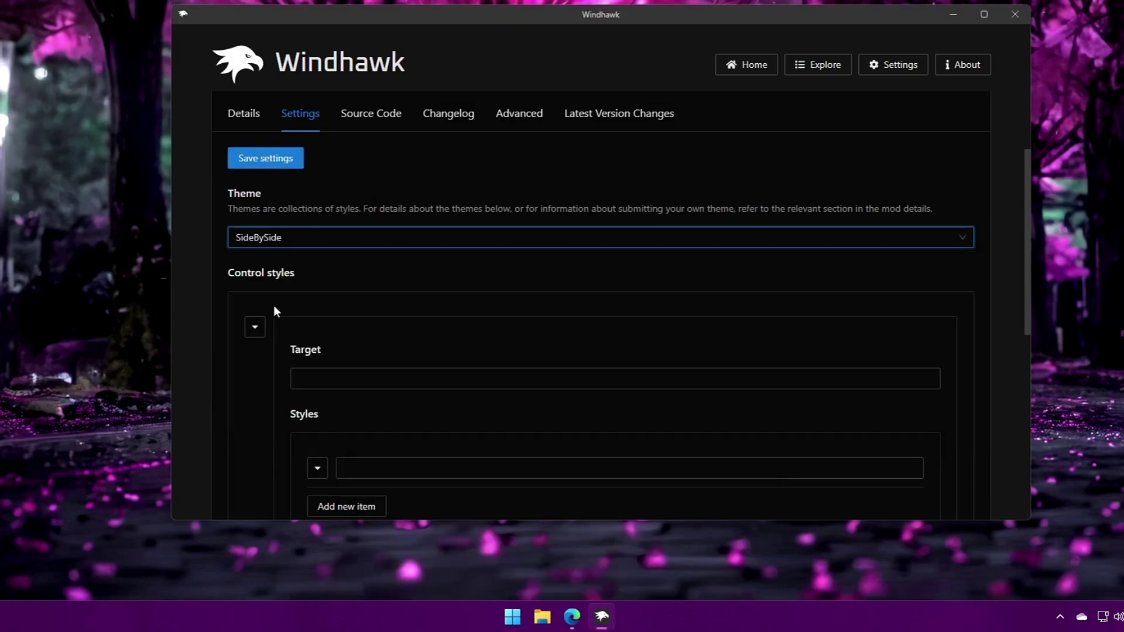
{"action": "left_click", "coordinate": [262, 159]}
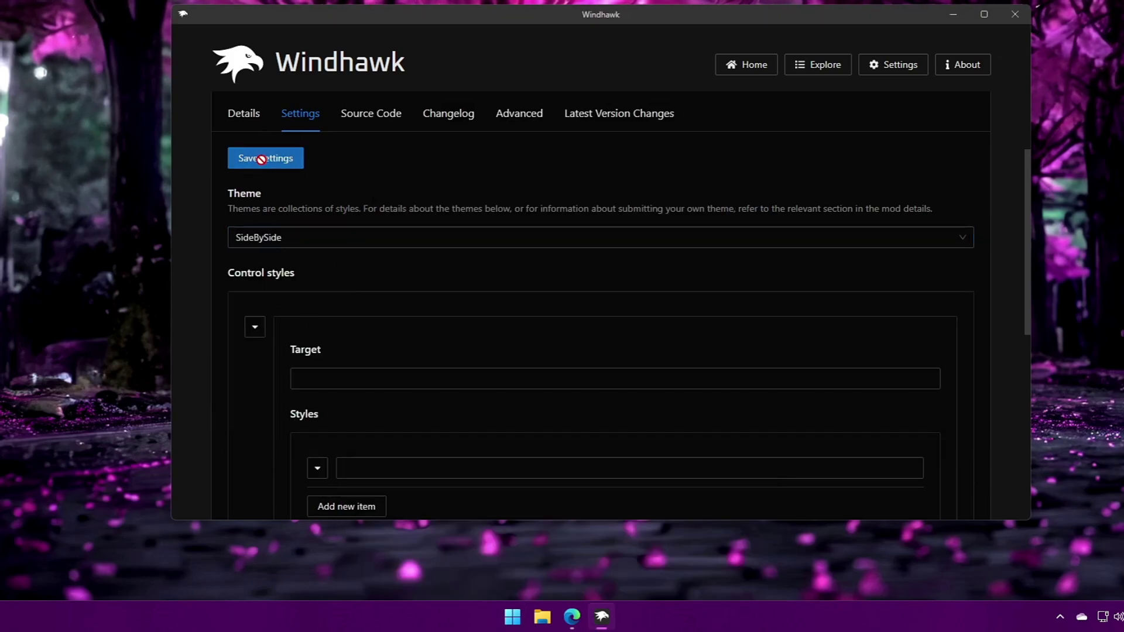
{"action": "left_click", "coordinate": [515, 618]}
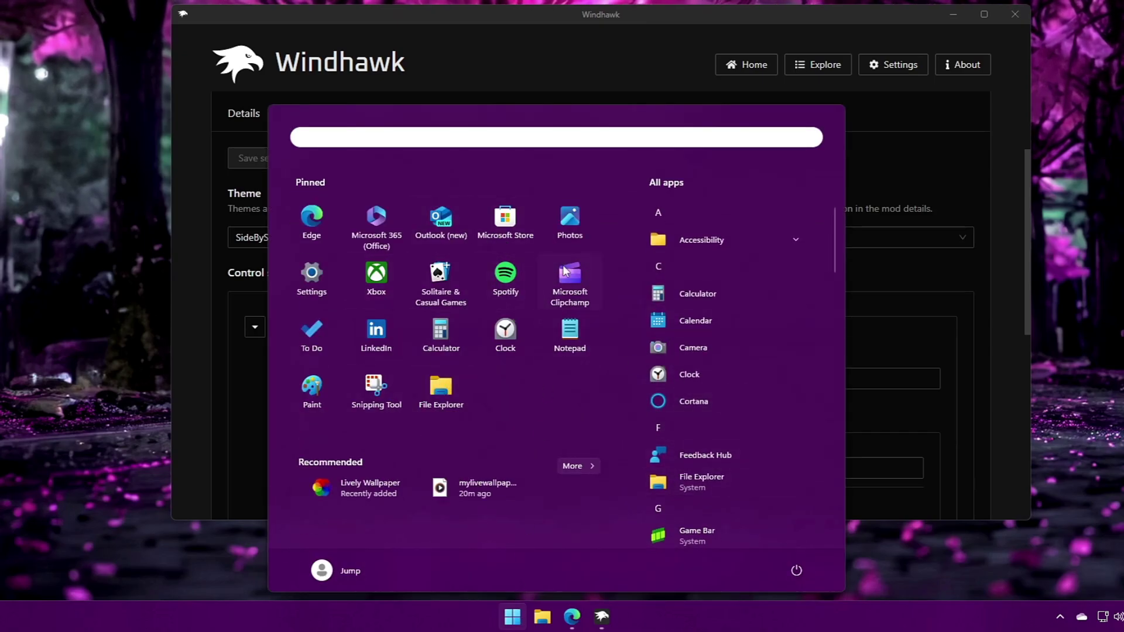
{"action": "left_click", "coordinate": [249, 237]}
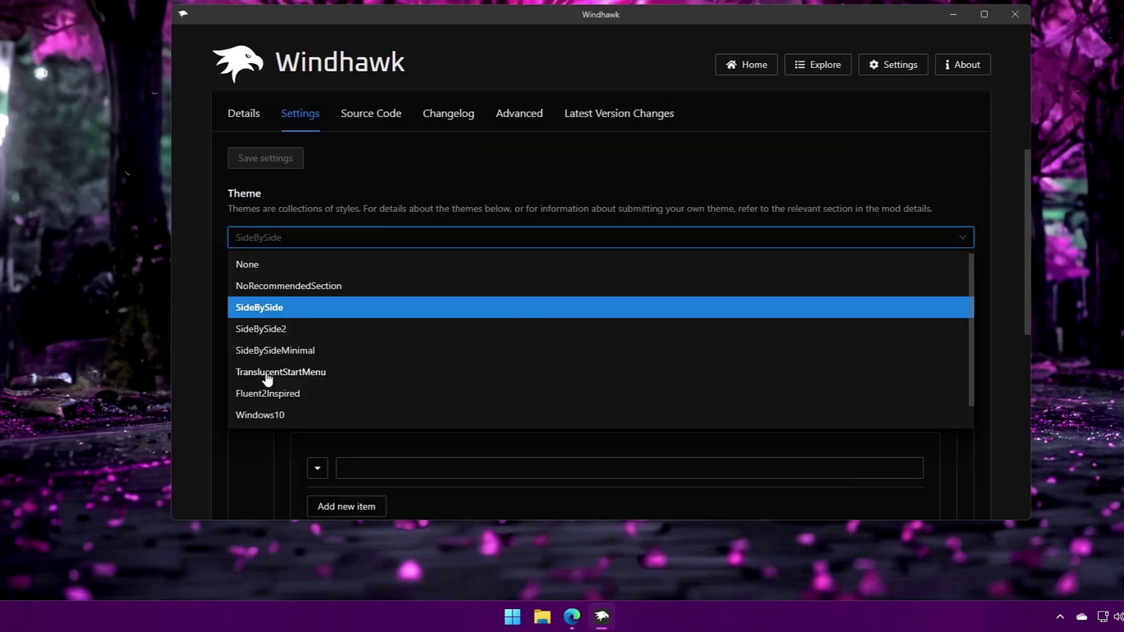
Select and save TranslucentStartMenu, then minimize Windhawk and preview the translucent Start menu
{"action": "left_click", "coordinate": [301, 376]}
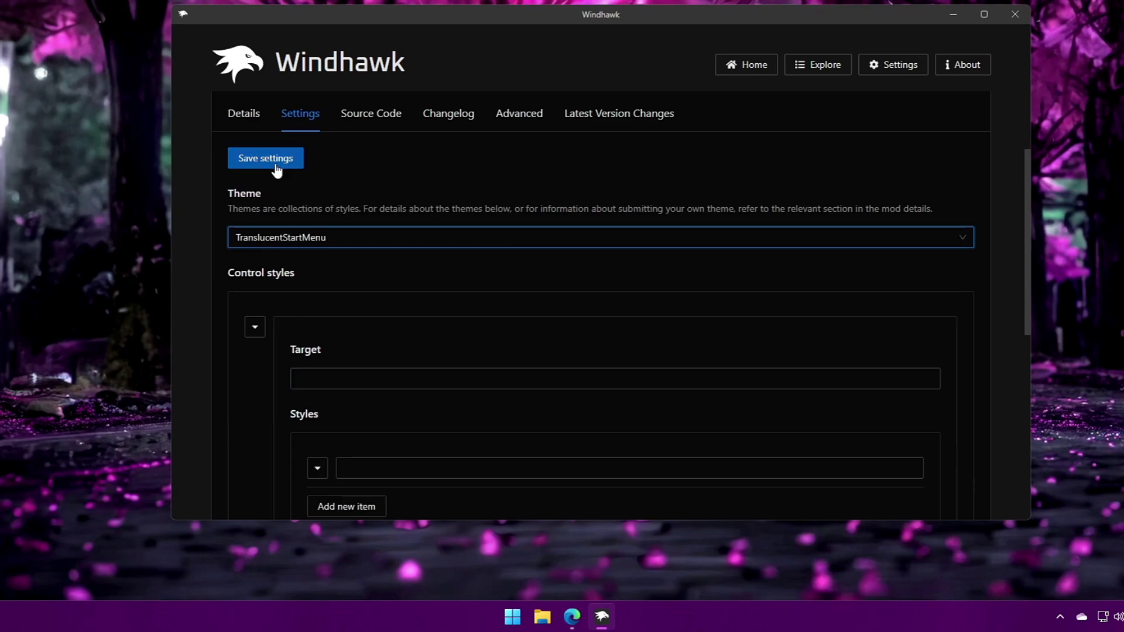
{"action": "left_click", "coordinate": [275, 166]}
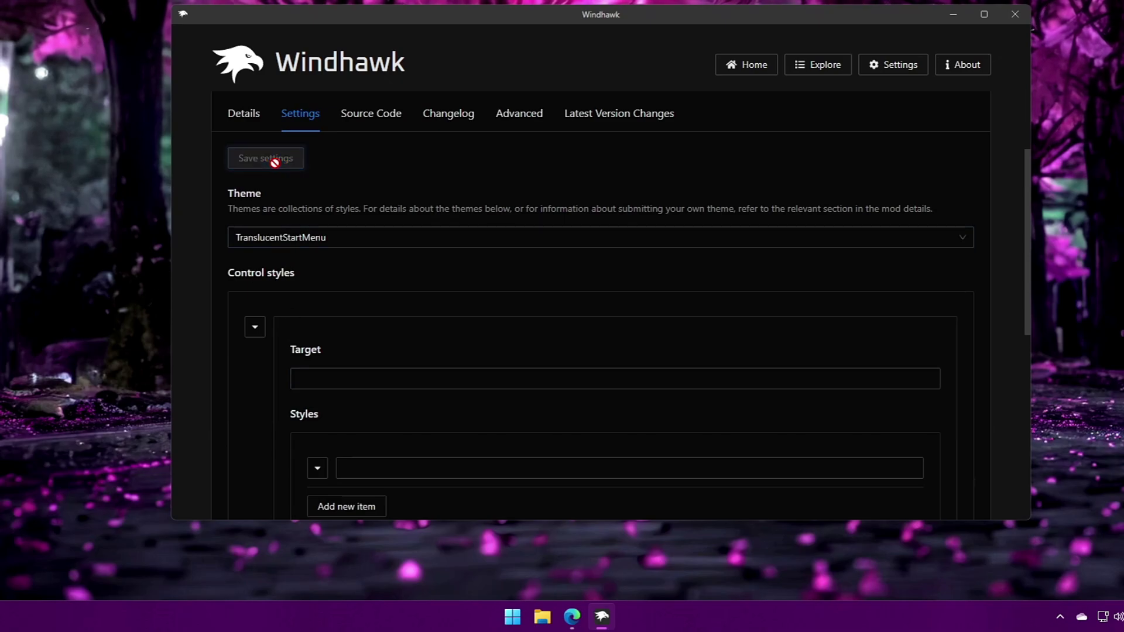
{"action": "left_click", "coordinate": [507, 618]}
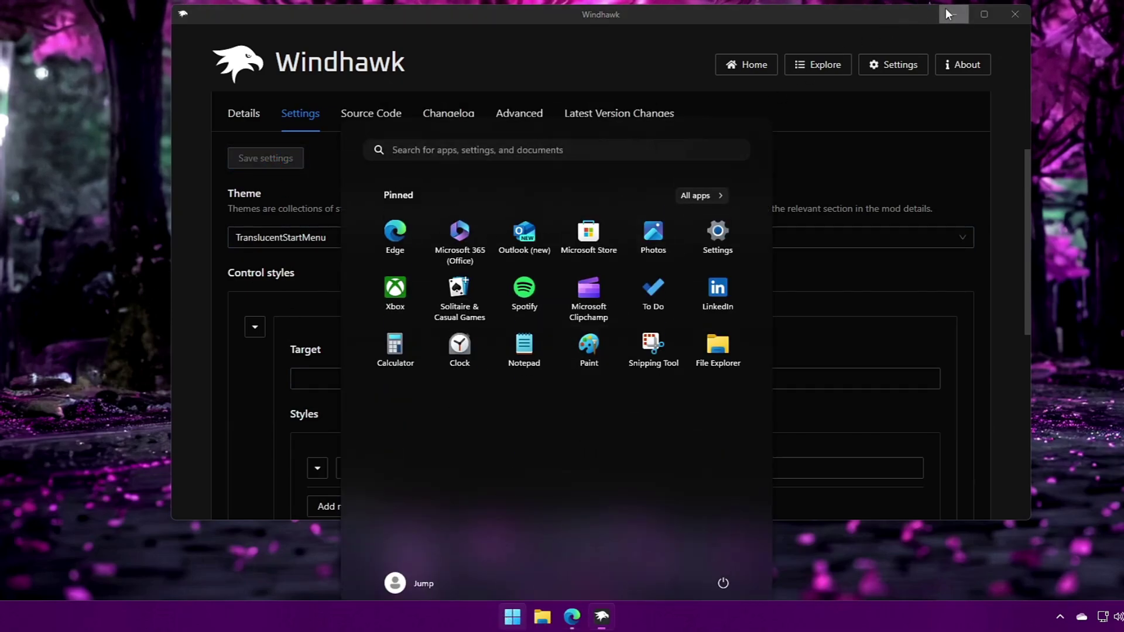
{"action": "left_click", "coordinate": [953, 14]}
{"action": "left_click", "coordinate": [510, 620]}
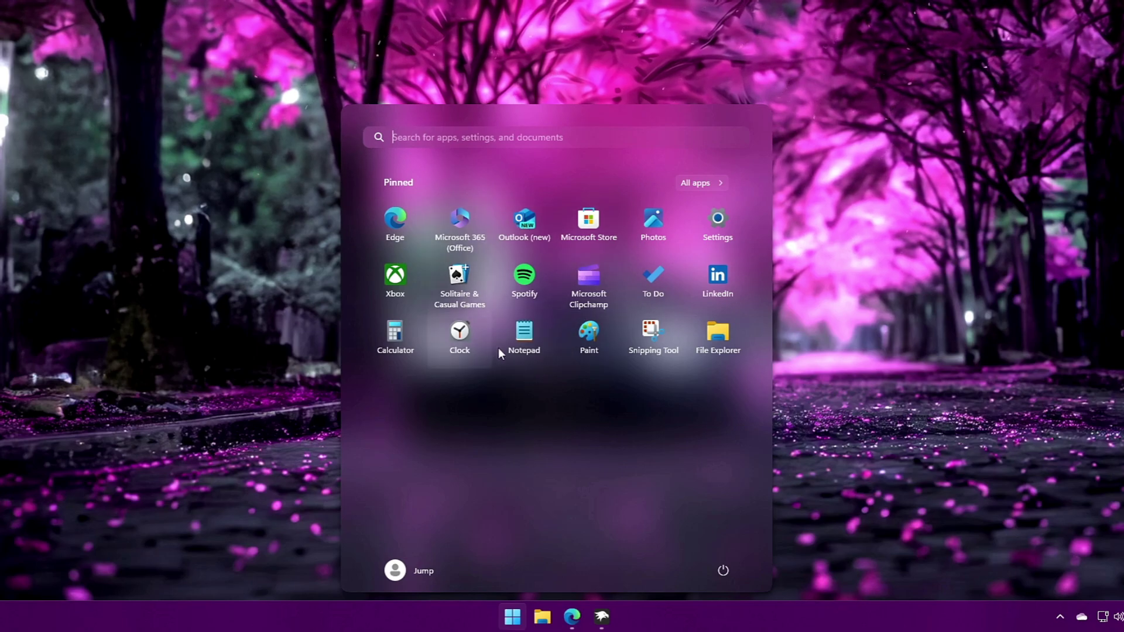
Unpin Microsoft Clipchamp and three other unwanted apps from Start
{"action": "right_click", "coordinate": [584, 275]}
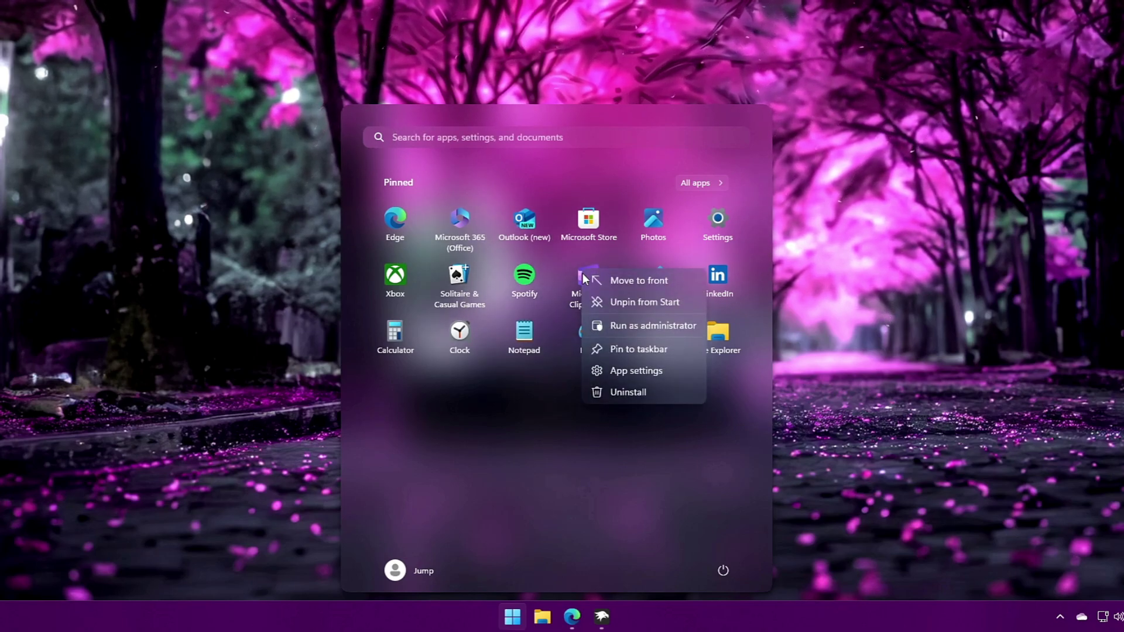
{"action": "left_click", "coordinate": [642, 306]}
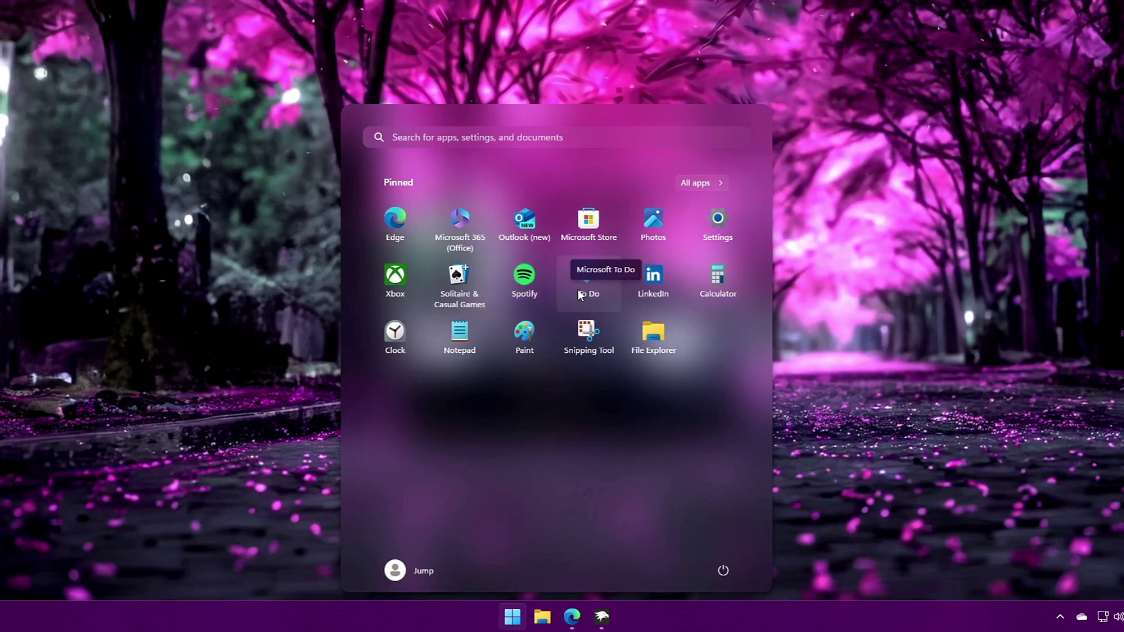
{"action": "right_click", "coordinate": [581, 295]}
{"action": "left_click", "coordinate": [604, 317]}
{"action": "right_click", "coordinate": [463, 278]}
{"action": "left_click", "coordinate": [481, 305]}
{"action": "right_click", "coordinate": [395, 278]}
{"action": "left_click", "coordinate": [417, 300]}
Unpin Calculator and the remaining extra pins, leaving six apps, then close Start
{"action": "right_click", "coordinate": [398, 275]}
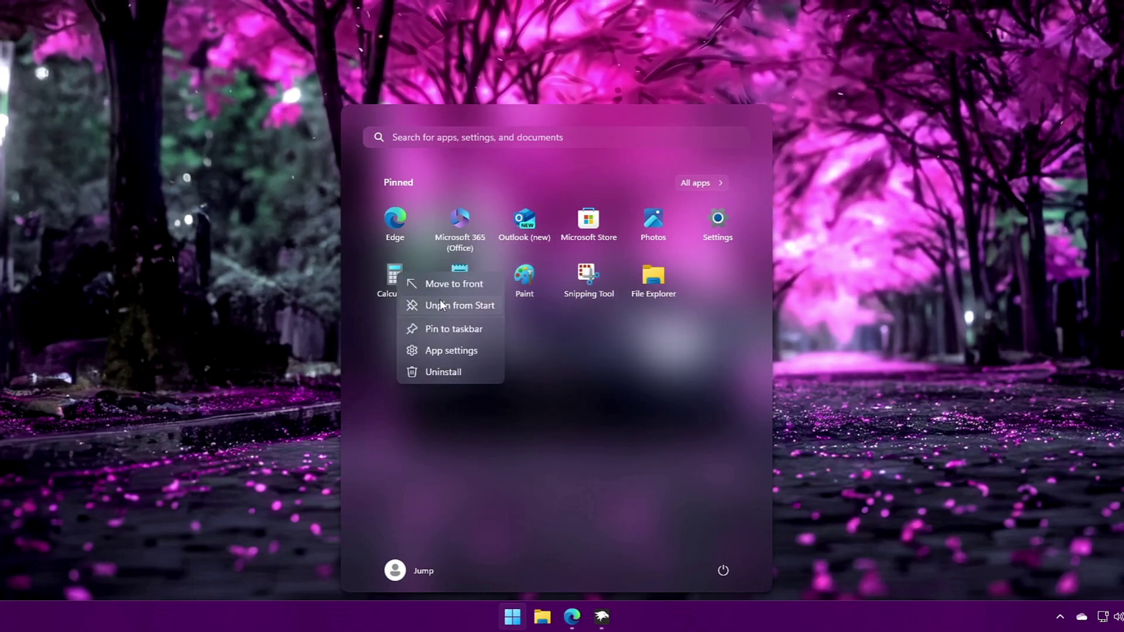
{"action": "left_click", "coordinate": [441, 305]}
{"action": "right_click", "coordinate": [588, 275]}
{"action": "left_click", "coordinate": [609, 305]}
{"action": "right_click", "coordinate": [526, 228]}
{"action": "left_click", "coordinate": [547, 256]}
{"action": "left_click", "coordinate": [480, 246]}
{"action": "right_click", "coordinate": [395, 220]}
{"action": "left_click", "coordinate": [459, 233]}
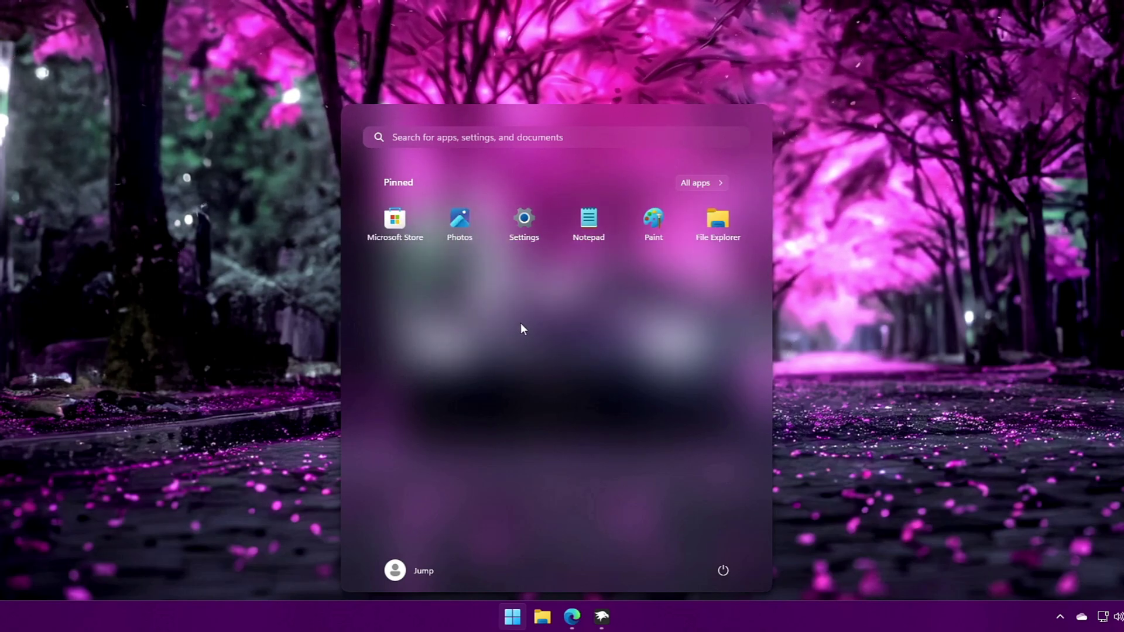
{"action": "left_click", "coordinate": [848, 474]}
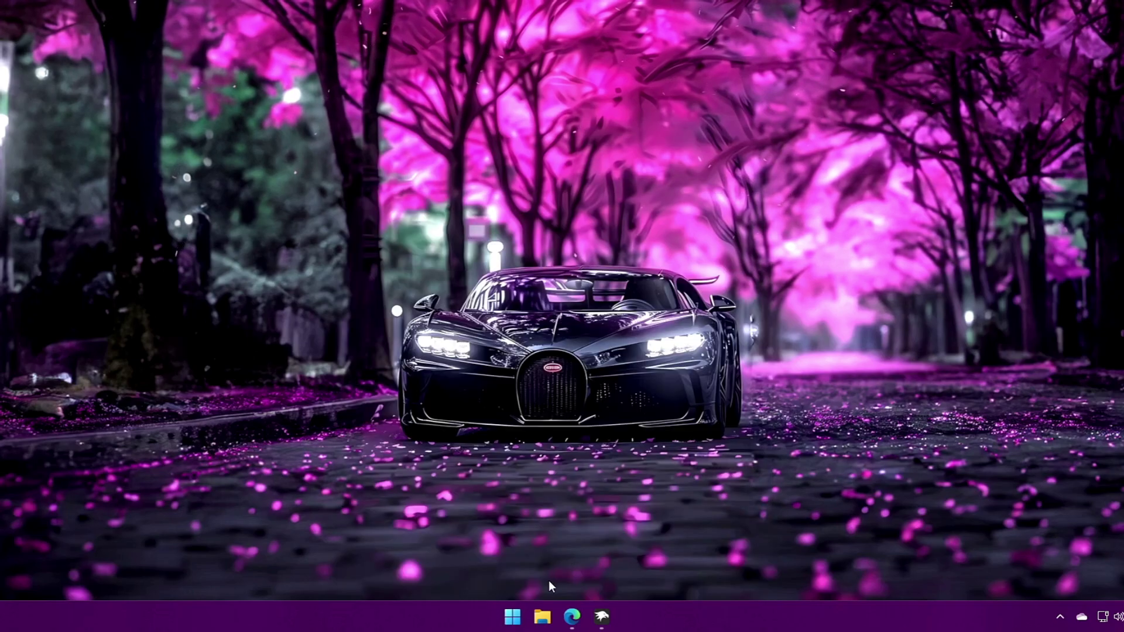
Install the Windows 11 Taskbar Styler mod in Windhawk, accepting the risk warning
{"action": "left_click", "coordinate": [603, 619]}
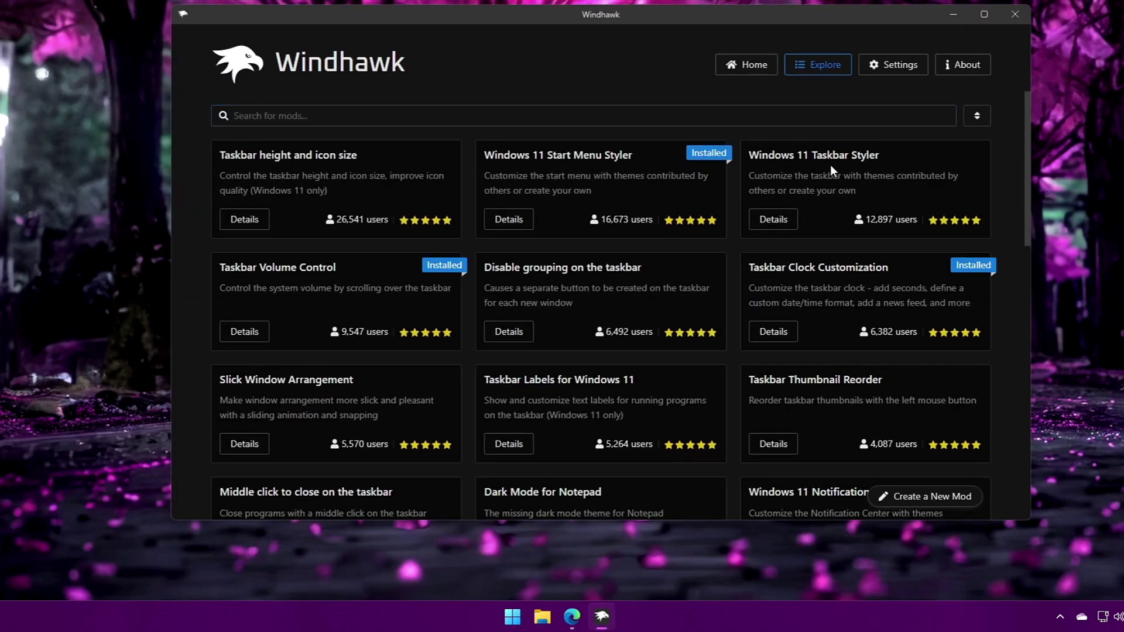
{"action": "left_click", "coordinate": [771, 224]}
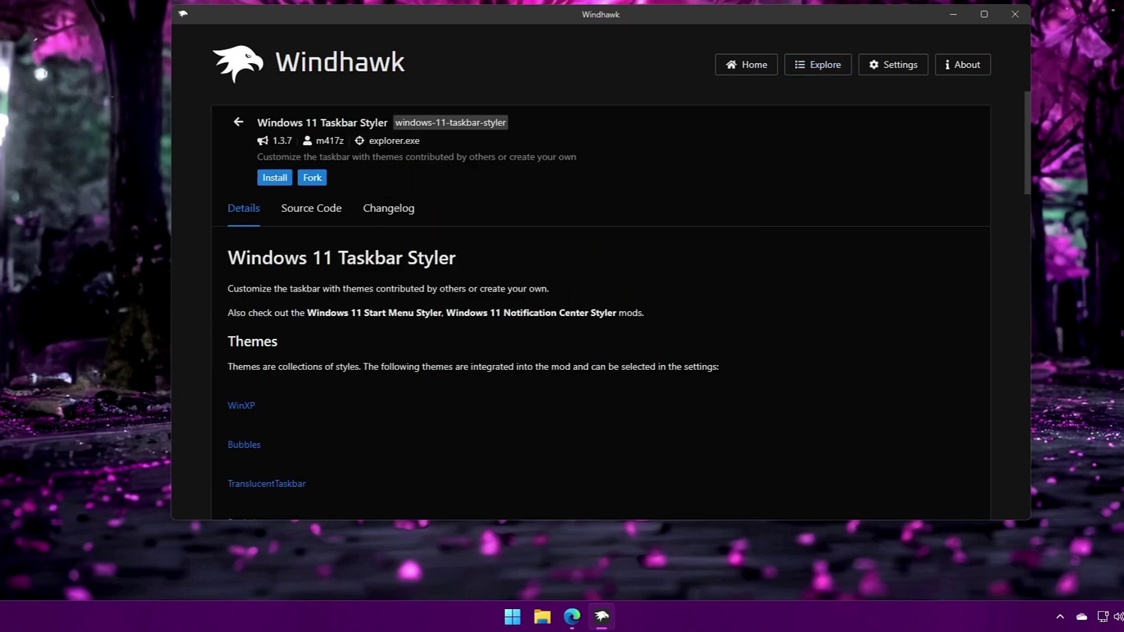
{"action": "left_click", "coordinate": [275, 178]}
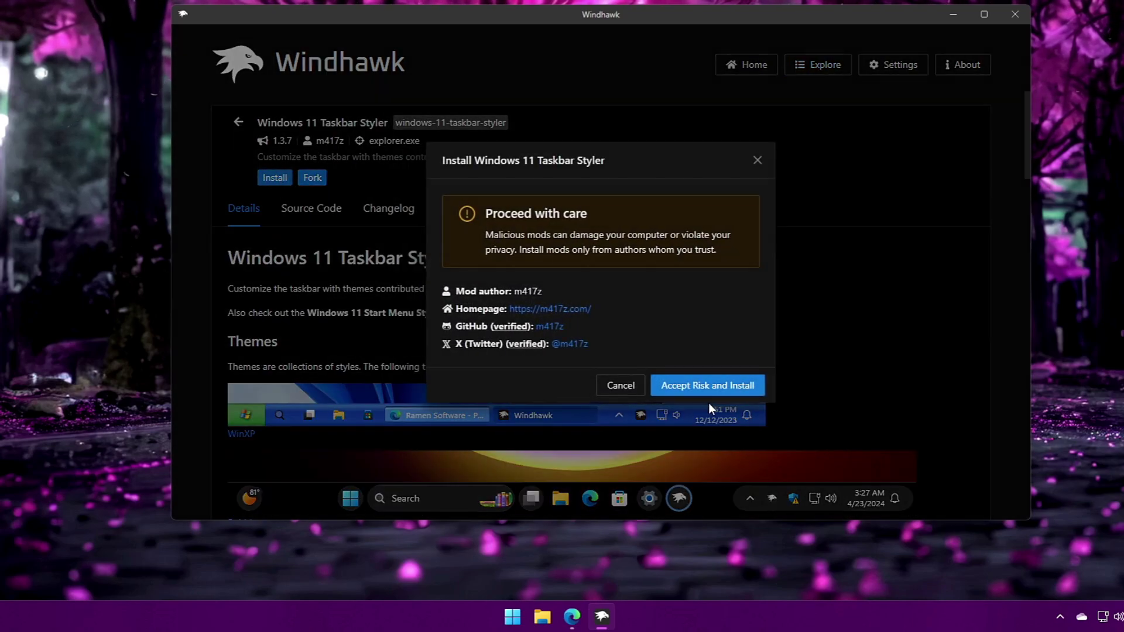
{"action": "left_click", "coordinate": [710, 387]}
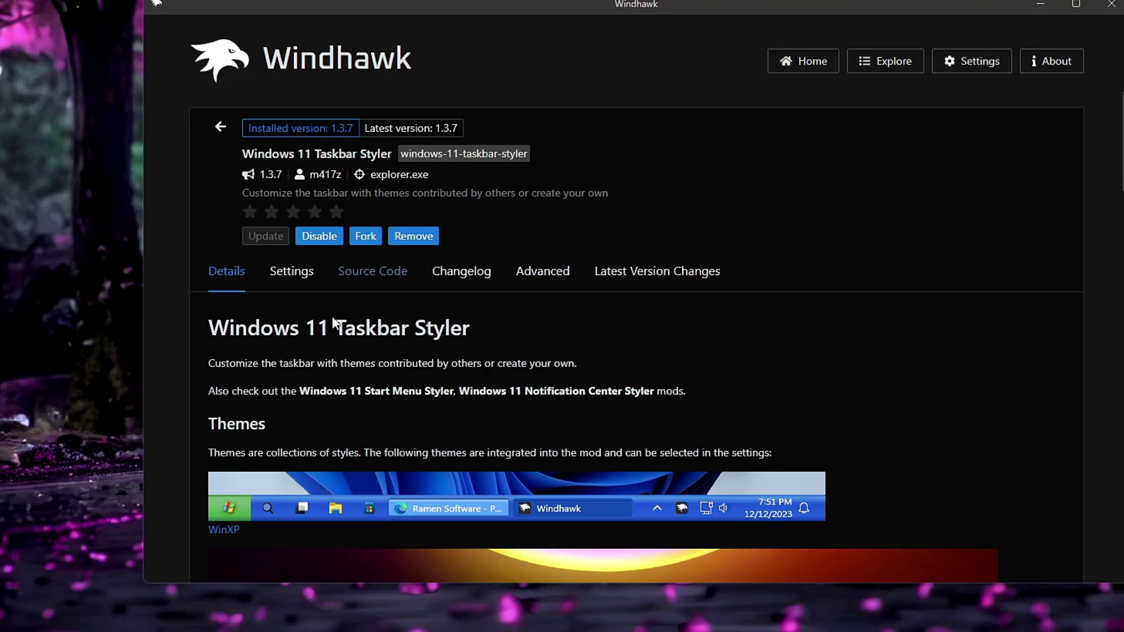
Scroll through the Taskbar Styler theme previews from WinXP to DockLike and back up
{"action": "scroll", "coordinate": [329, 326], "scroll_direction": "down", "scroll_amount": 1}
{"action": "scroll", "coordinate": [336, 332], "scroll_direction": "down", "scroll_amount": 1}
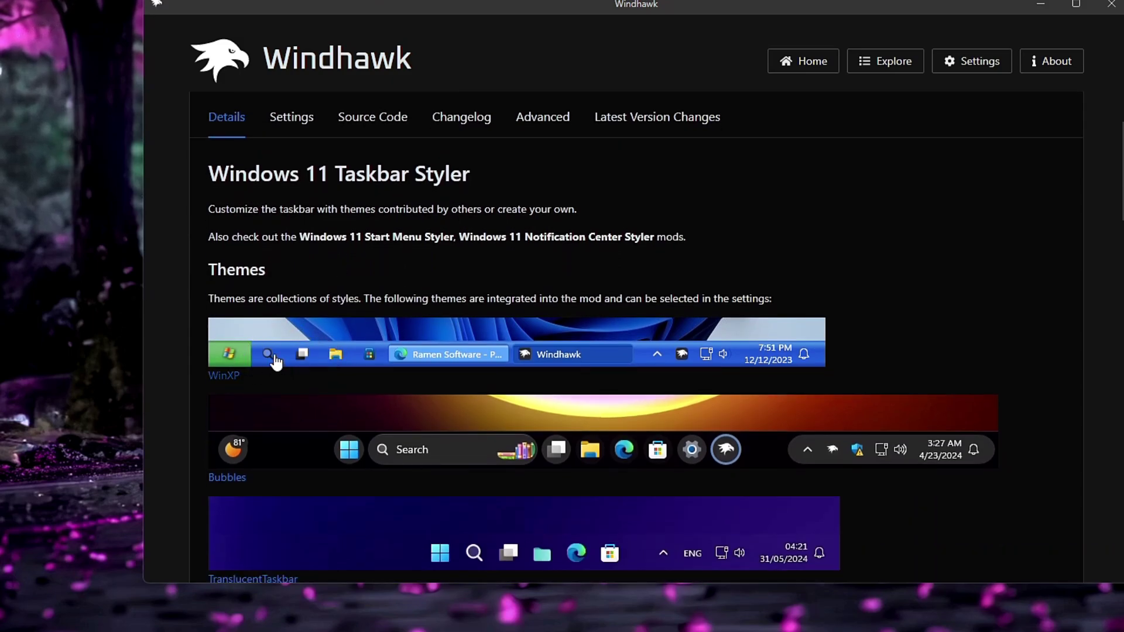
{"action": "scroll", "coordinate": [246, 356], "scroll_direction": "down", "scroll_amount": 1}
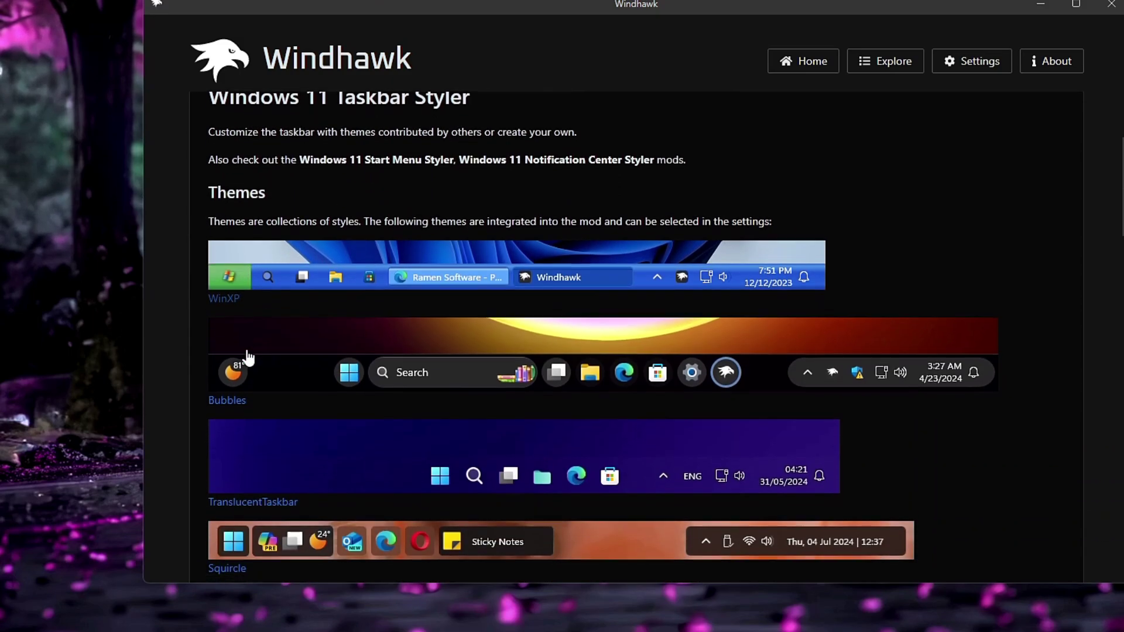
{"action": "scroll", "coordinate": [248, 356], "scroll_direction": "down", "scroll_amount": 1}
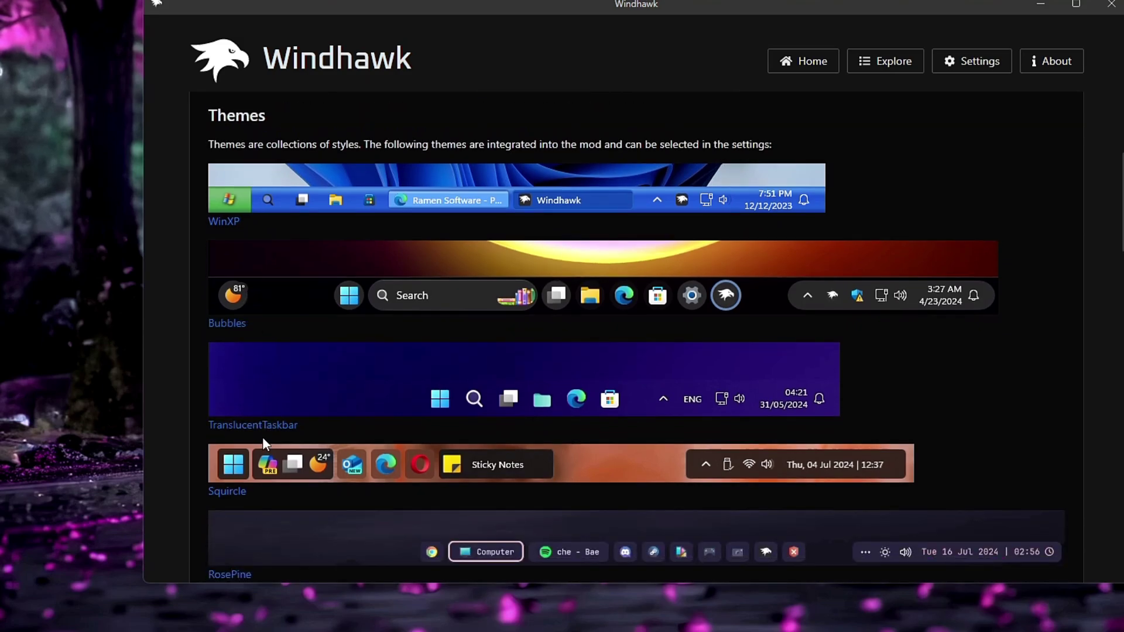
{"action": "scroll", "coordinate": [263, 437], "scroll_direction": "down", "scroll_amount": 2}
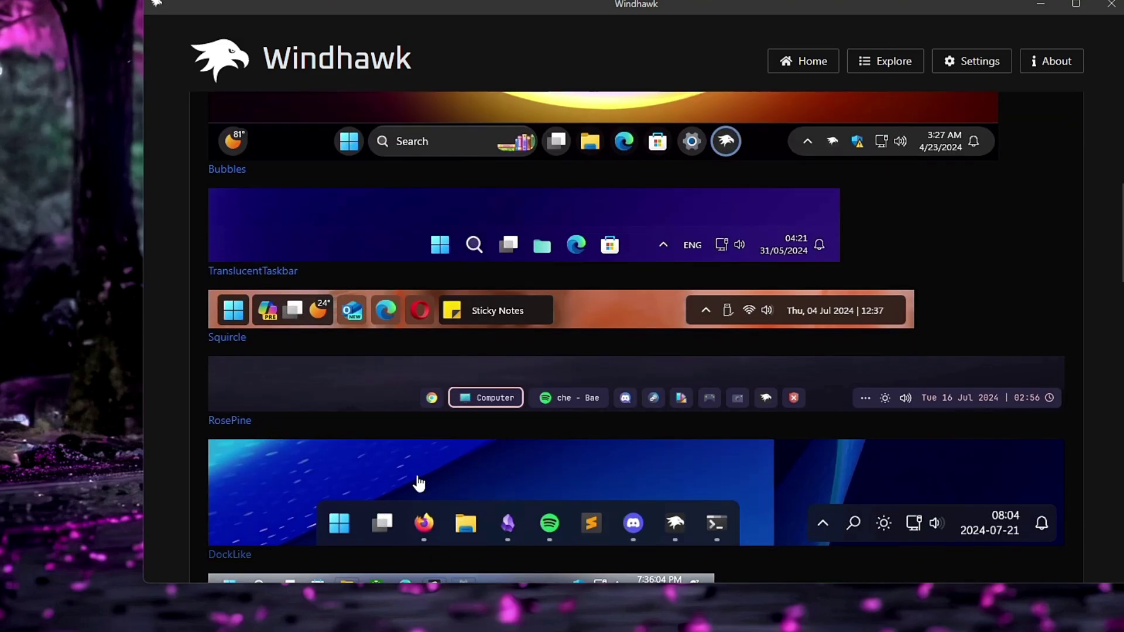
{"action": "scroll", "coordinate": [352, 412], "scroll_direction": "up", "scroll_amount": 4}
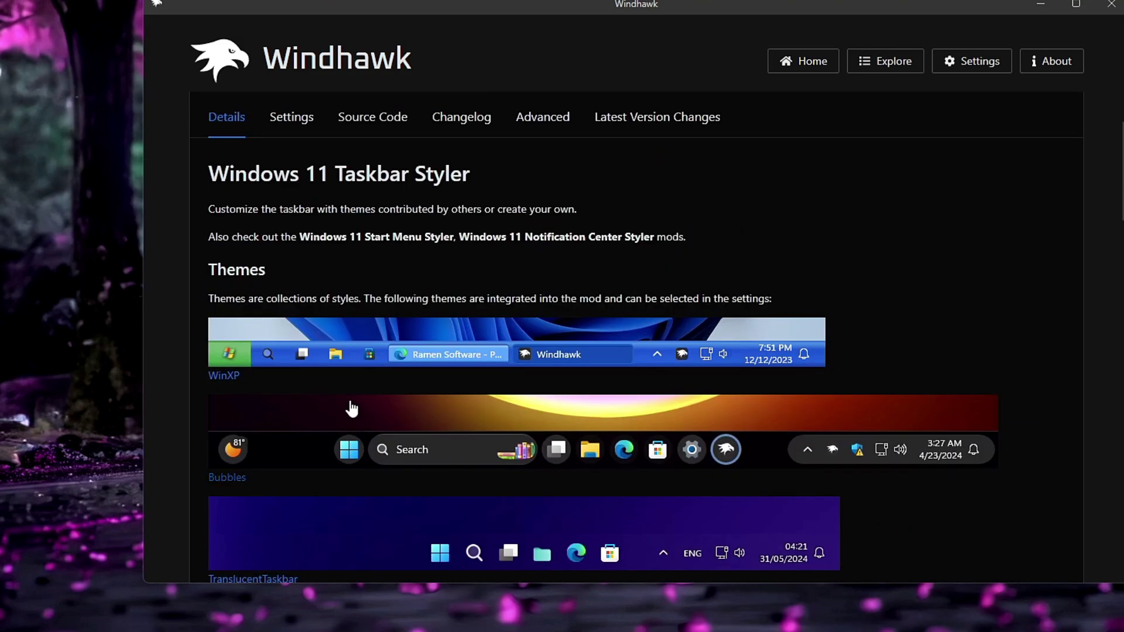
{"action": "scroll", "coordinate": [351, 408], "scroll_direction": "up", "scroll_amount": 2}
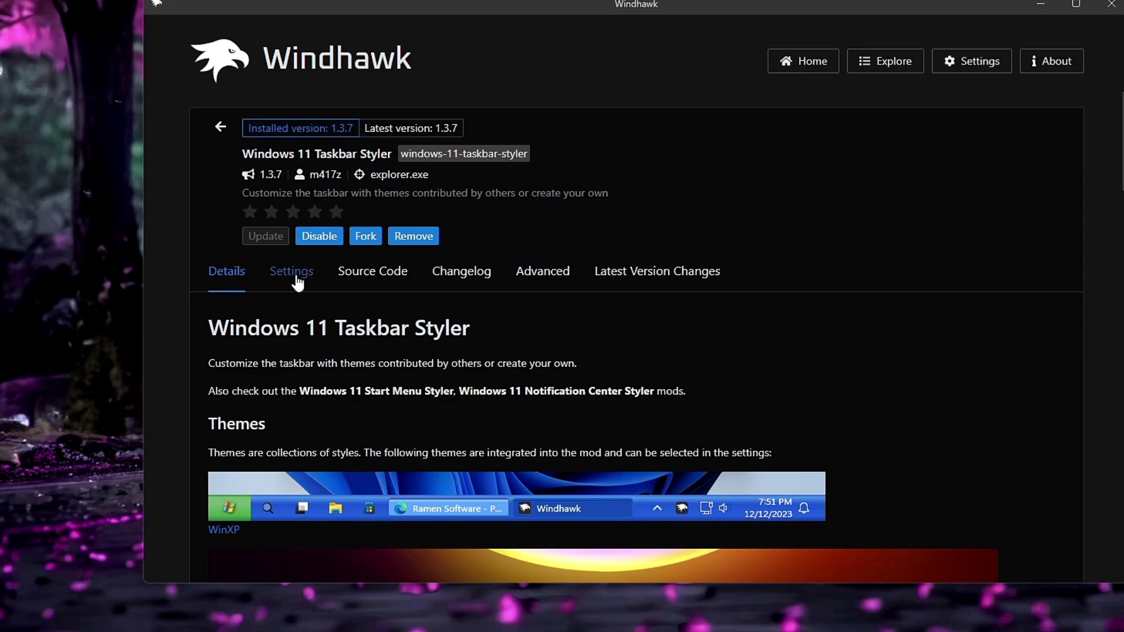
Choose TranslucentTaskbar as the Taskbar Styler theme and save the setting
{"action": "left_click", "coordinate": [298, 282]}
{"action": "scroll", "coordinate": [291, 271], "scroll_direction": "down", "scroll_amount": 2}
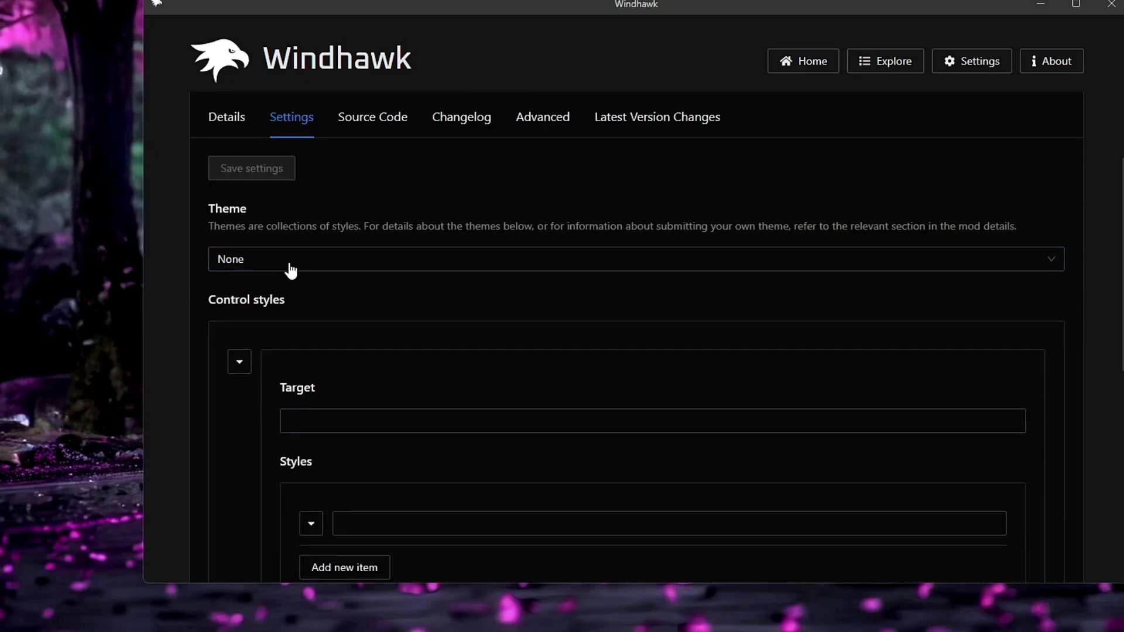
{"action": "left_click", "coordinate": [294, 267]}
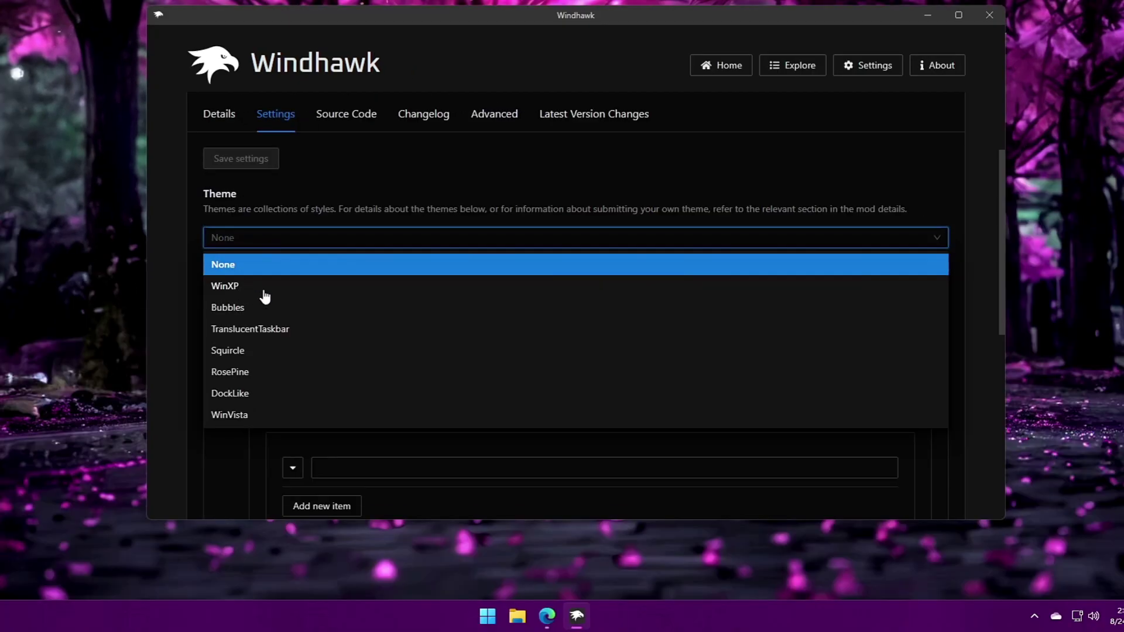
{"action": "left_click", "coordinate": [257, 333]}
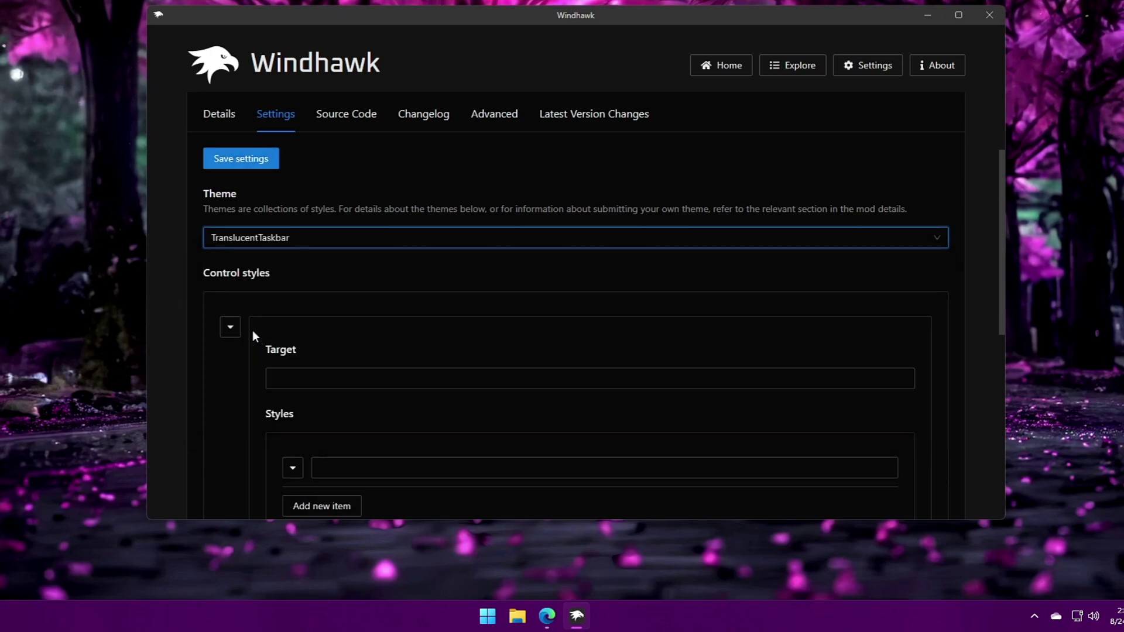
{"action": "left_click", "coordinate": [244, 158]}
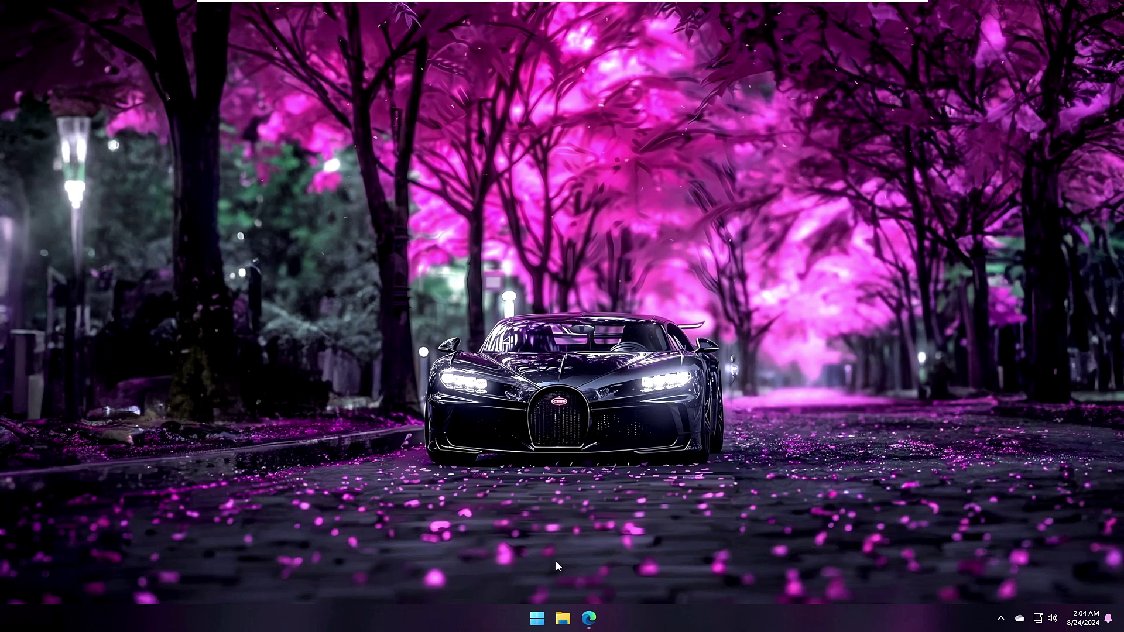
Open the Start menu, close it, and reopen it to check the translucent six-app grid
{"action": "left_click", "coordinate": [538, 624]}
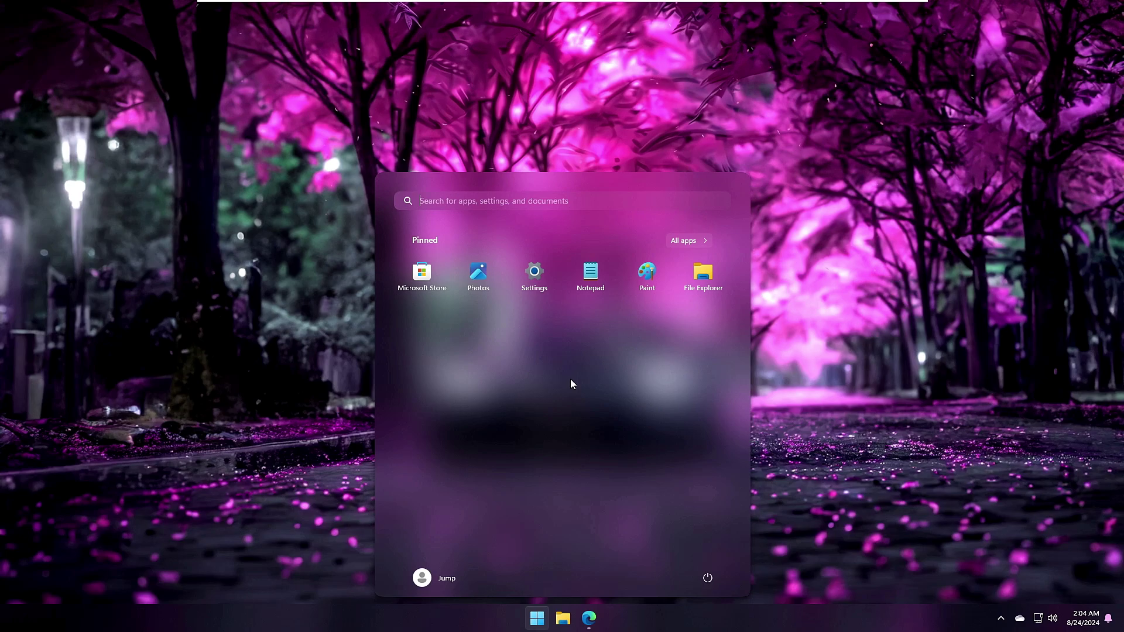
{"action": "key", "text": "super"}
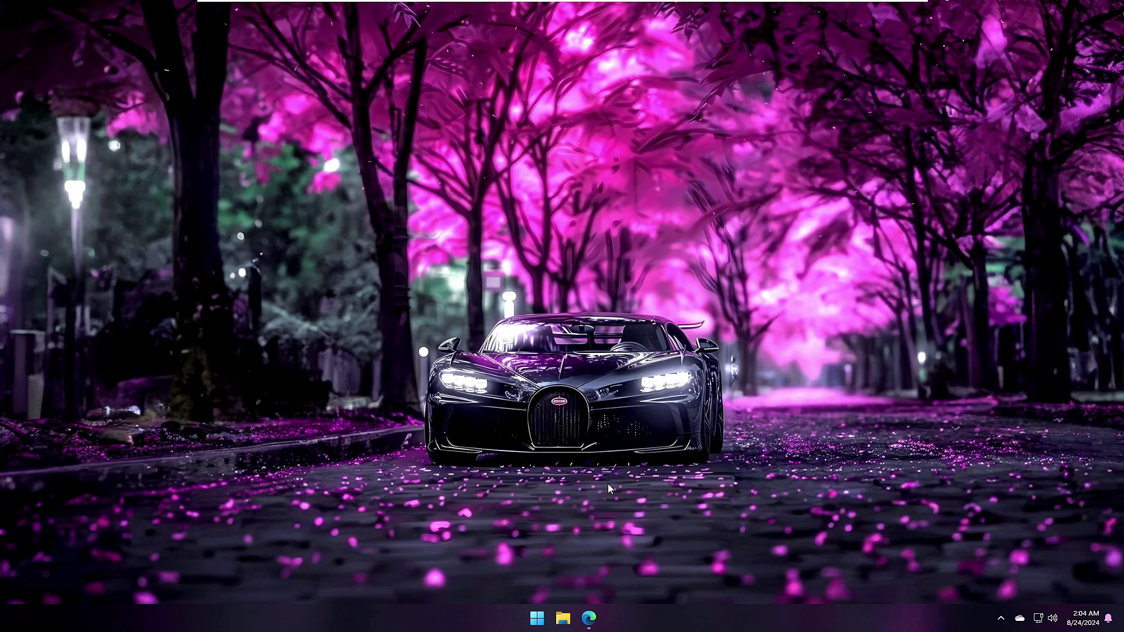
{"action": "left_click", "coordinate": [538, 618]}
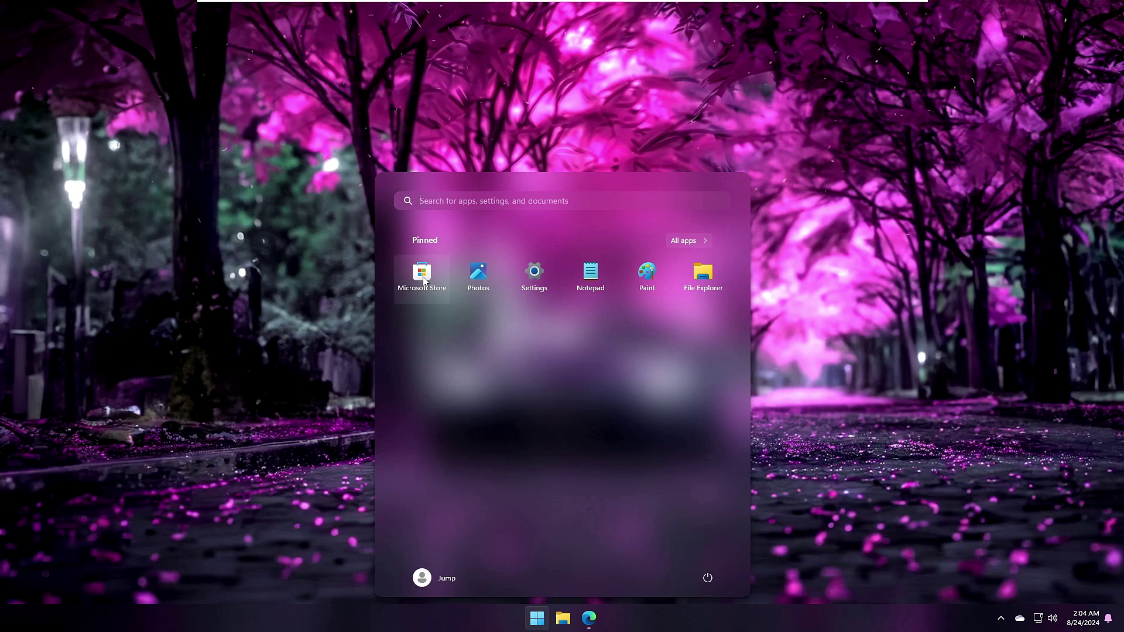
Search Microsoft Store for 'widget' apps
{"action": "left_click", "coordinate": [423, 274]}
{"action": "left_click", "coordinate": [431, 87]}
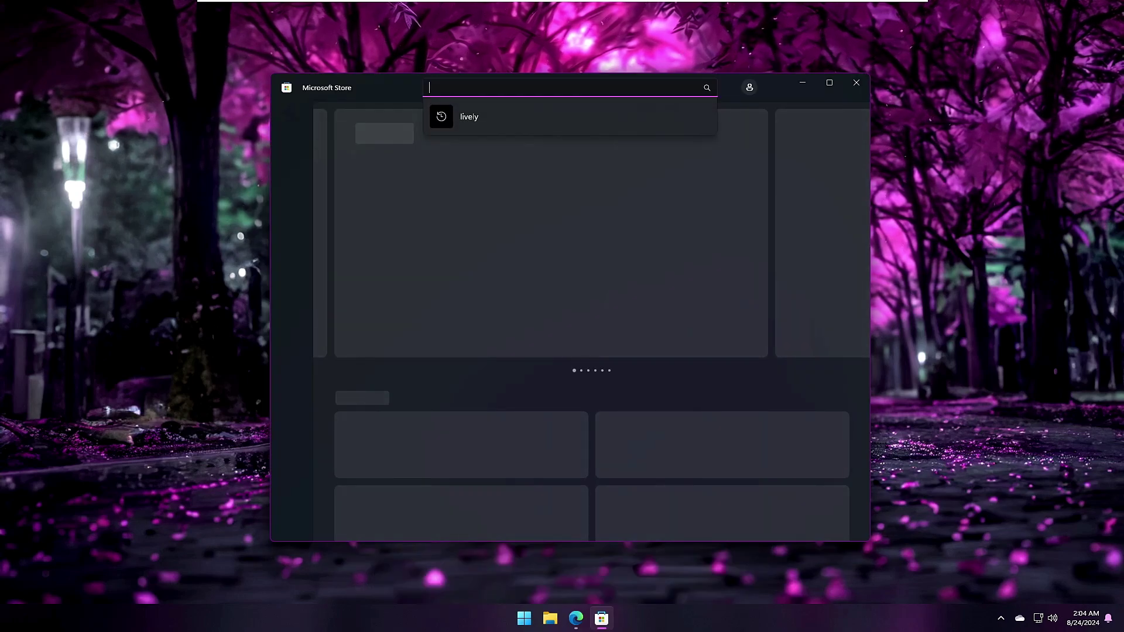
{"action": "type", "text": "widget"}
{"action": "key", "text": "Return"}
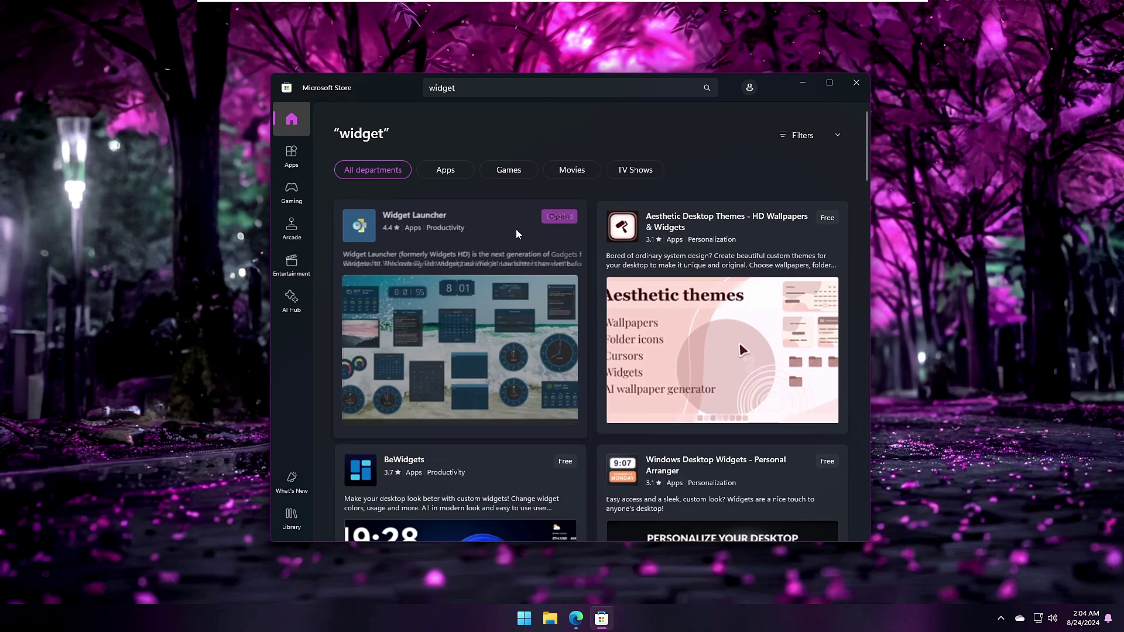
{"action": "scroll", "coordinate": [554, 277], "scroll_direction": "down", "scroll_amount": 3}
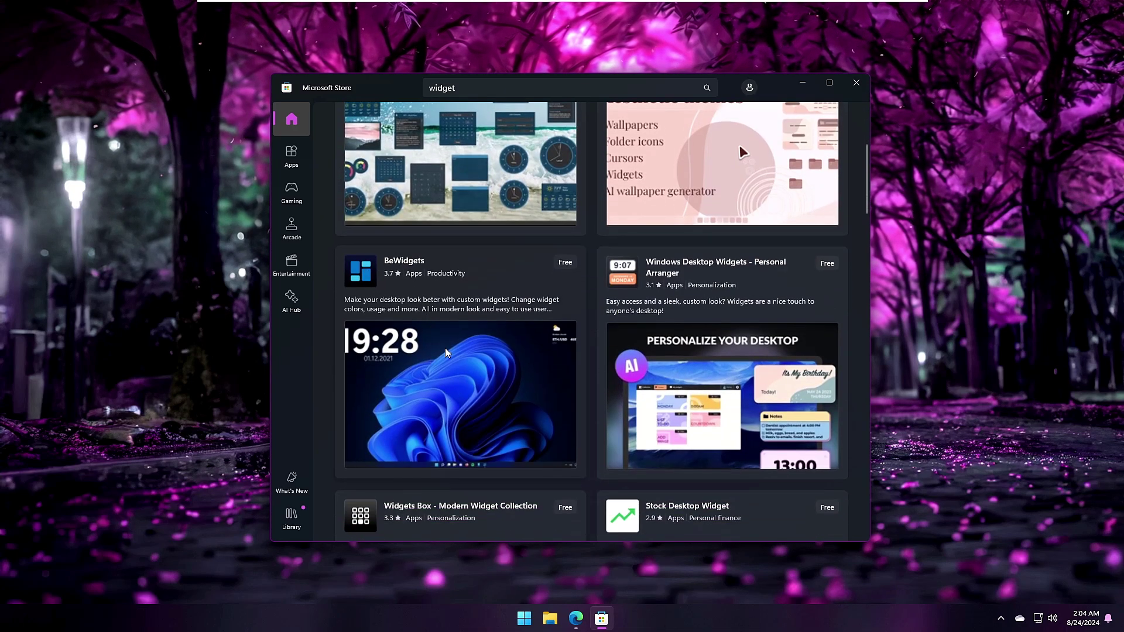
Install BeWidgets from its product page and launch it
{"action": "left_click", "coordinate": [444, 350]}
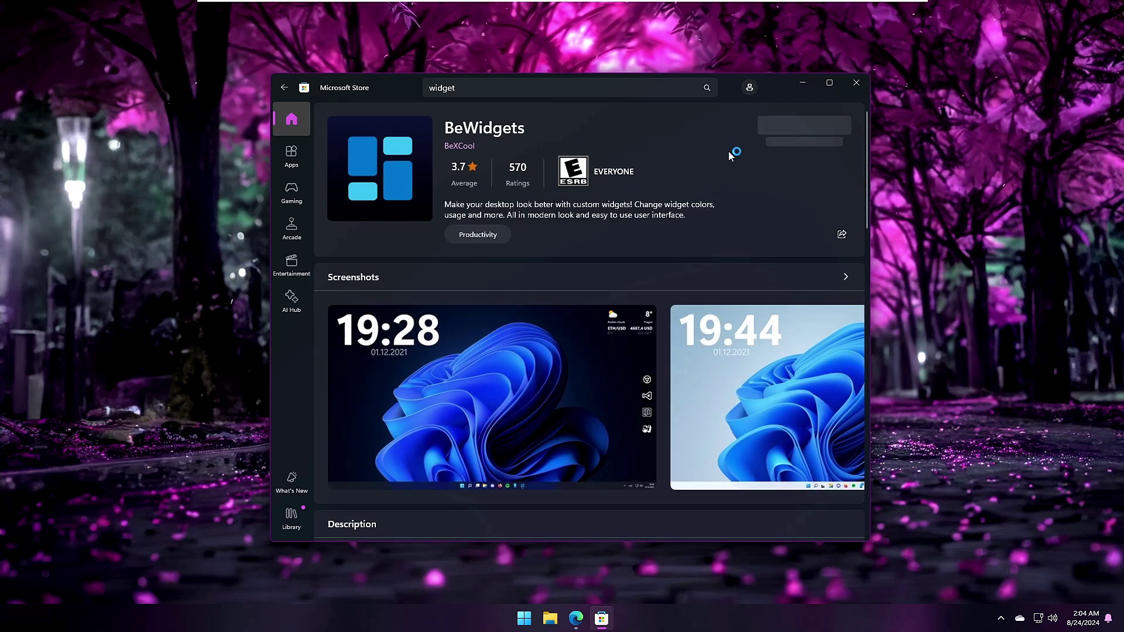
{"action": "left_click", "coordinate": [792, 135]}
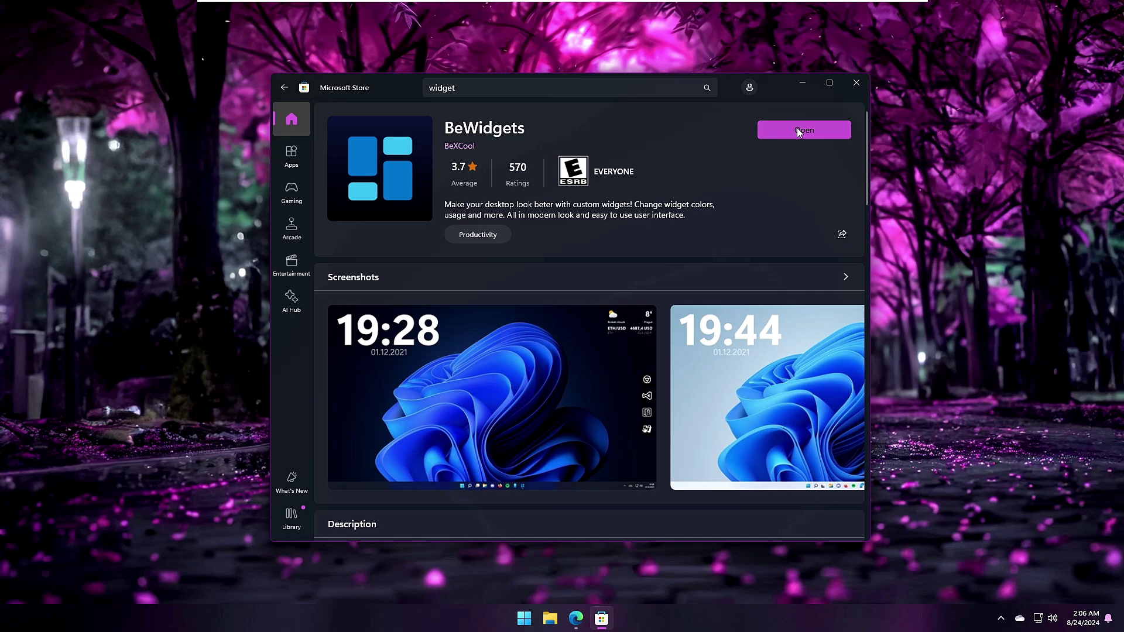
{"action": "left_click", "coordinate": [800, 131]}
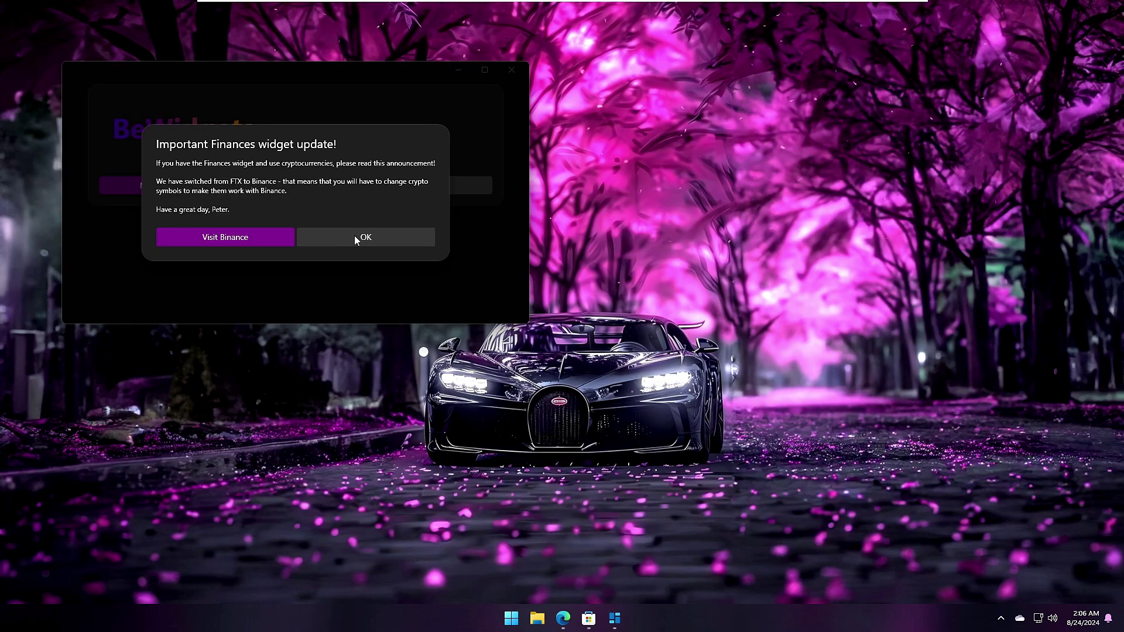
Dismiss the update notice, centre the BeWidgets window, and set the app to start hidden
{"action": "left_click", "coordinate": [354, 235]}
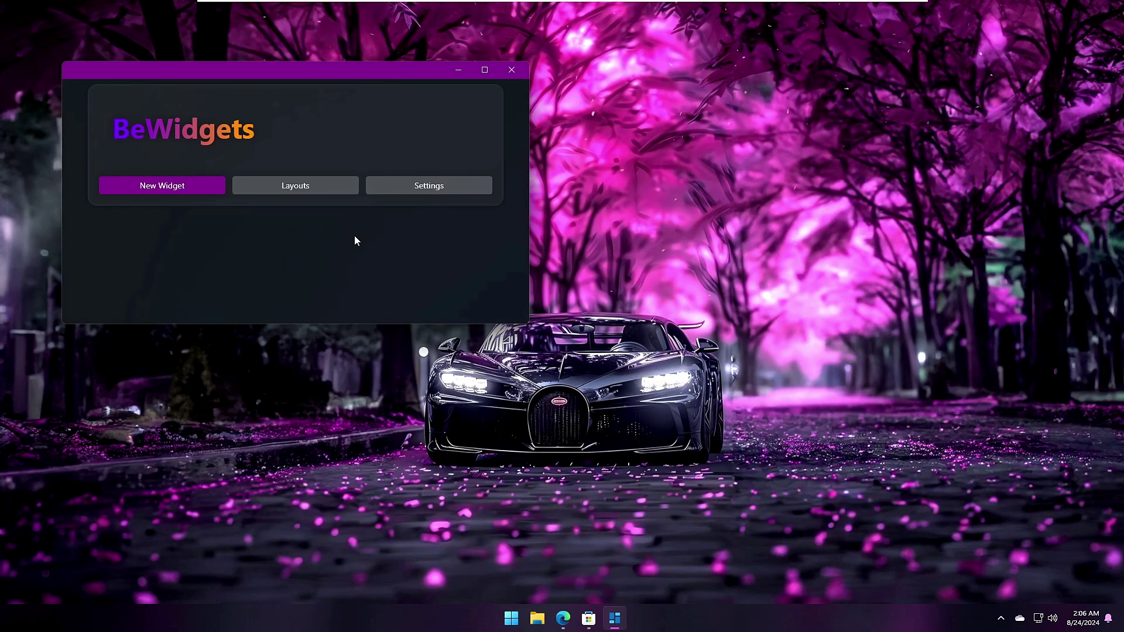
{"action": "left_click_drag", "start_coordinate": [347, 58], "coordinate": [672, 172]}
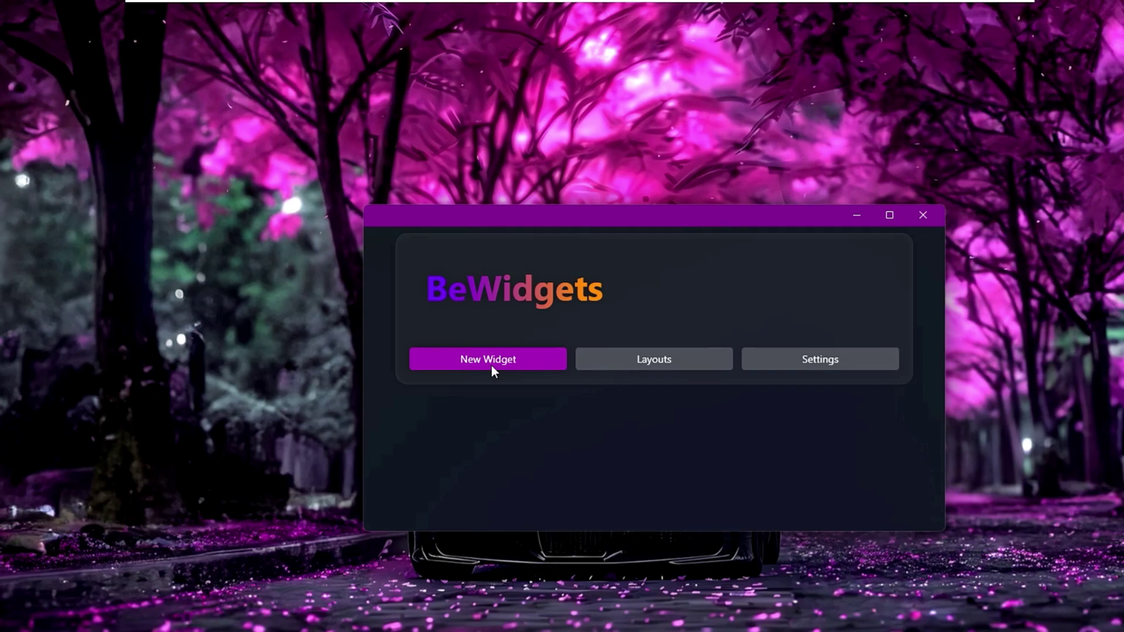
{"action": "left_click", "coordinate": [809, 360]}
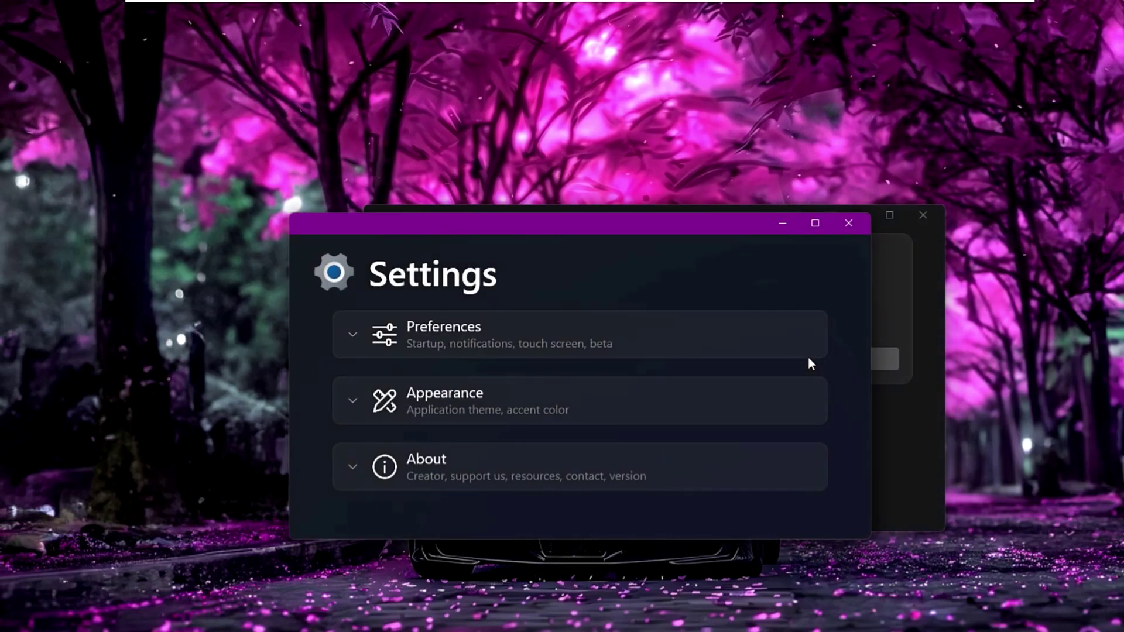
{"action": "left_click", "coordinate": [465, 345]}
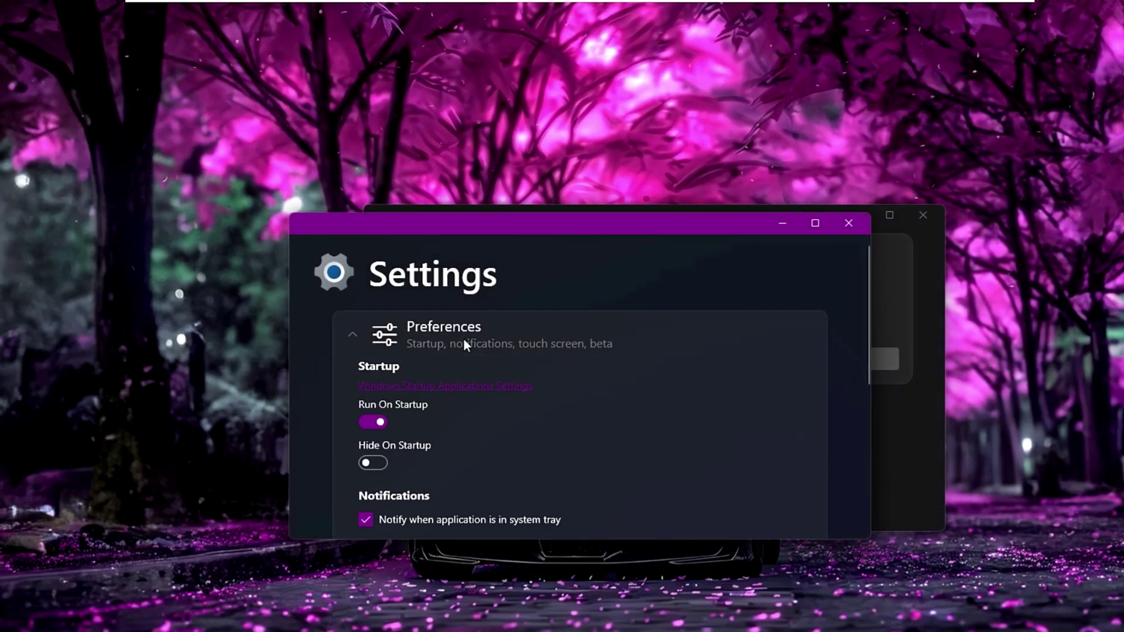
{"action": "left_click", "coordinate": [373, 464]}
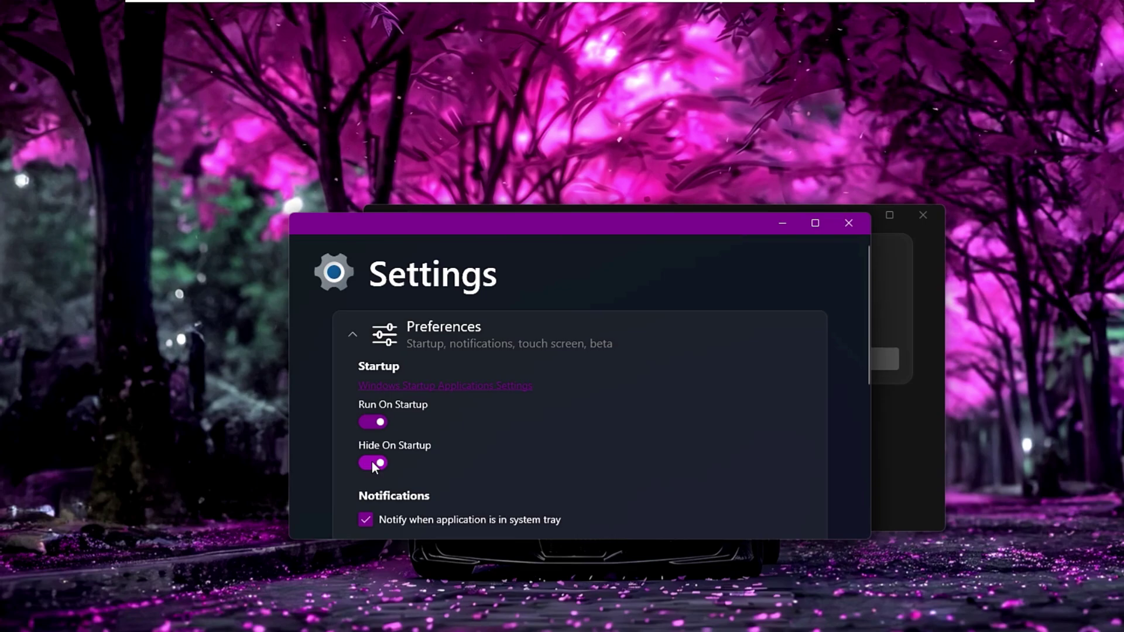
{"action": "left_click", "coordinate": [849, 224]}
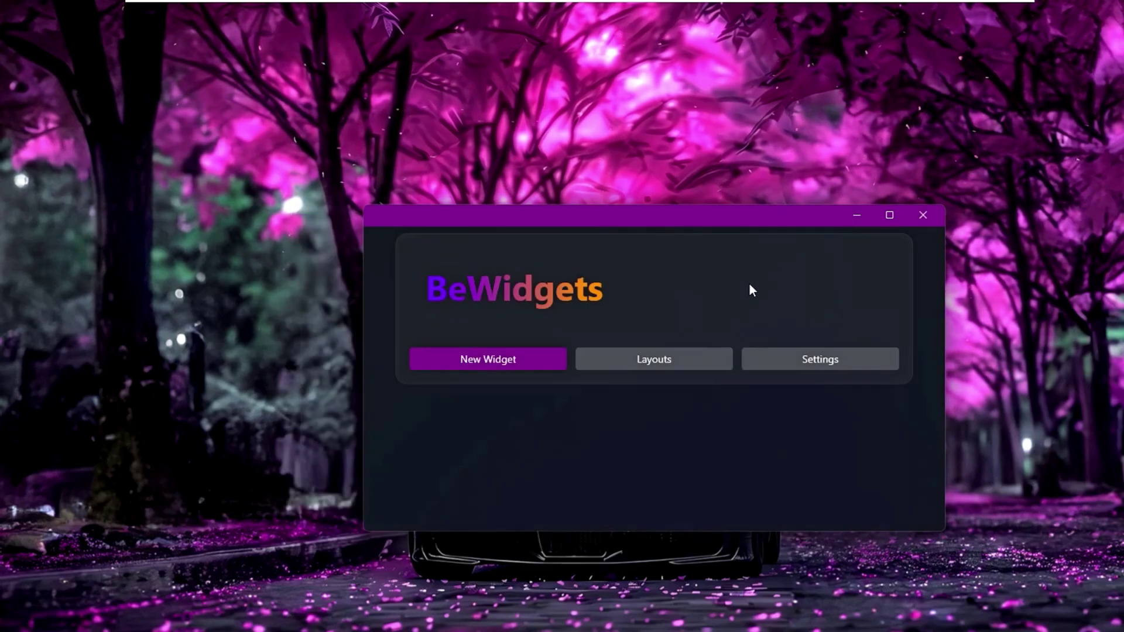
Create a new clock widget centred horizontally, with seconds hidden
{"action": "left_click", "coordinate": [468, 369]}
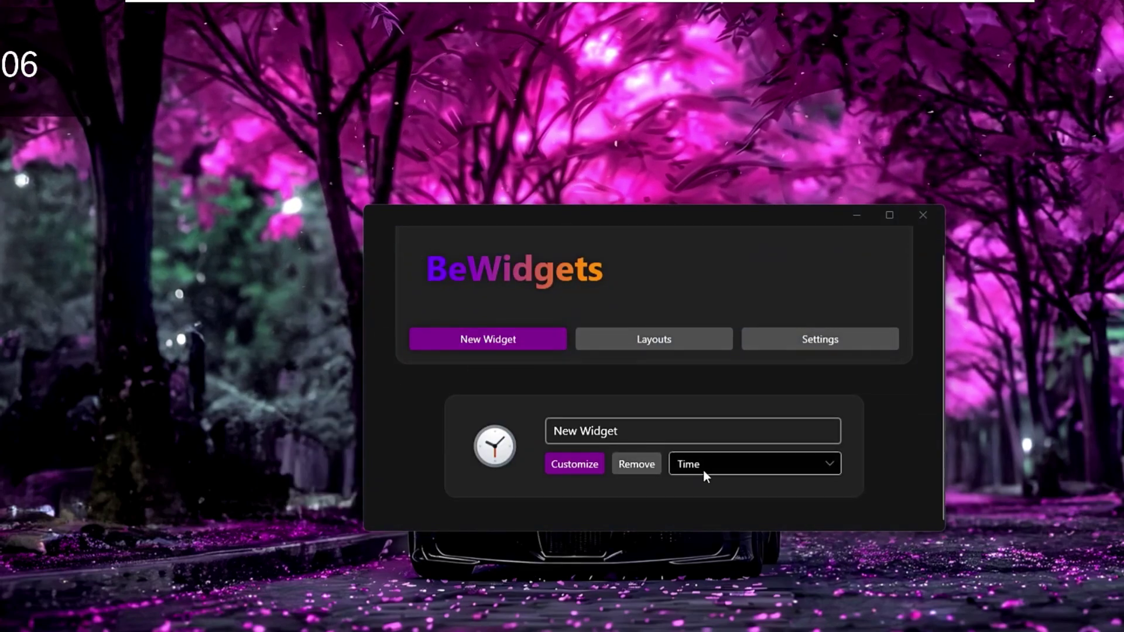
{"action": "left_click", "coordinate": [574, 463]}
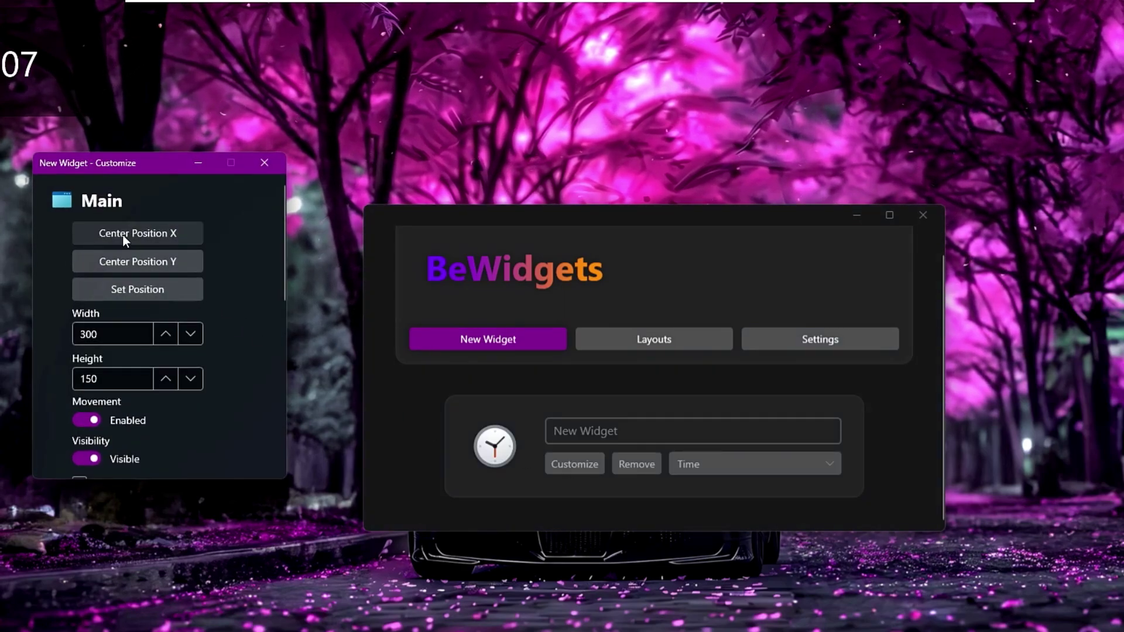
{"action": "left_click", "coordinate": [121, 234]}
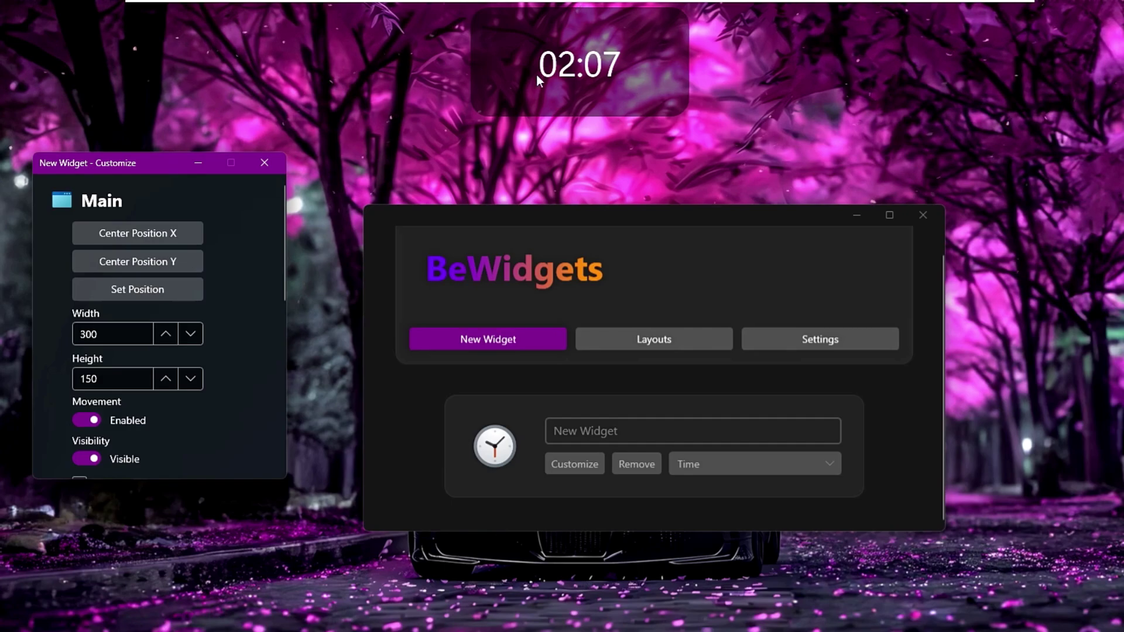
{"action": "scroll", "coordinate": [198, 293], "scroll_direction": "down", "scroll_amount": 1}
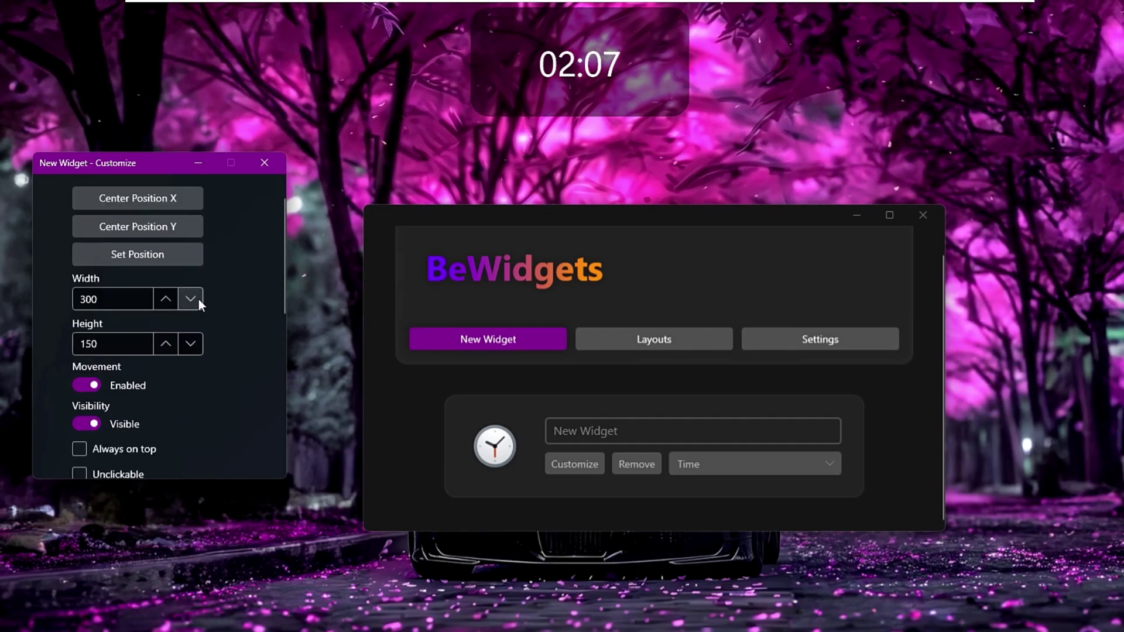
{"action": "scroll", "coordinate": [198, 311], "scroll_direction": "down", "scroll_amount": 4}
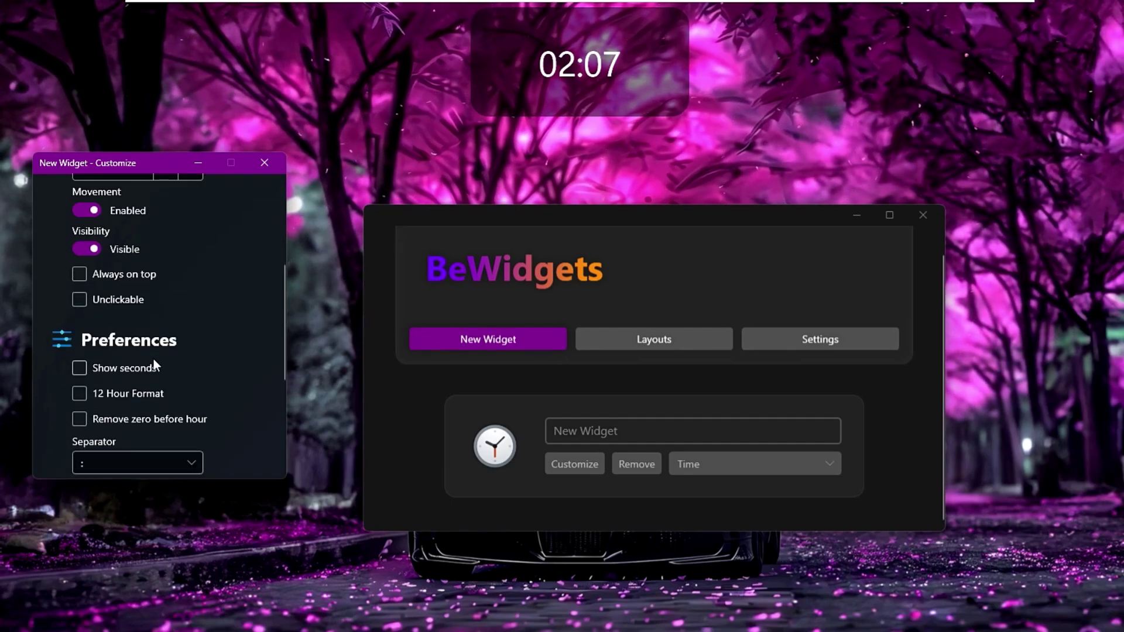
{"action": "left_click", "coordinate": [123, 368]}
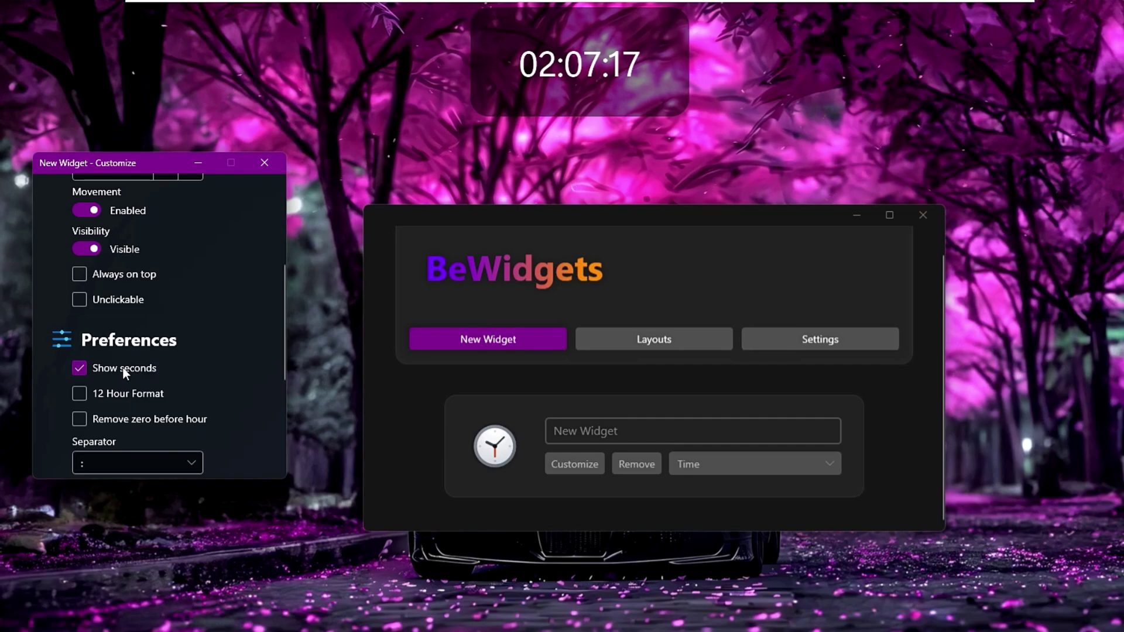
{"action": "left_click", "coordinate": [124, 368]}
{"action": "scroll", "coordinate": [122, 342], "scroll_direction": "down", "scroll_amount": 5}
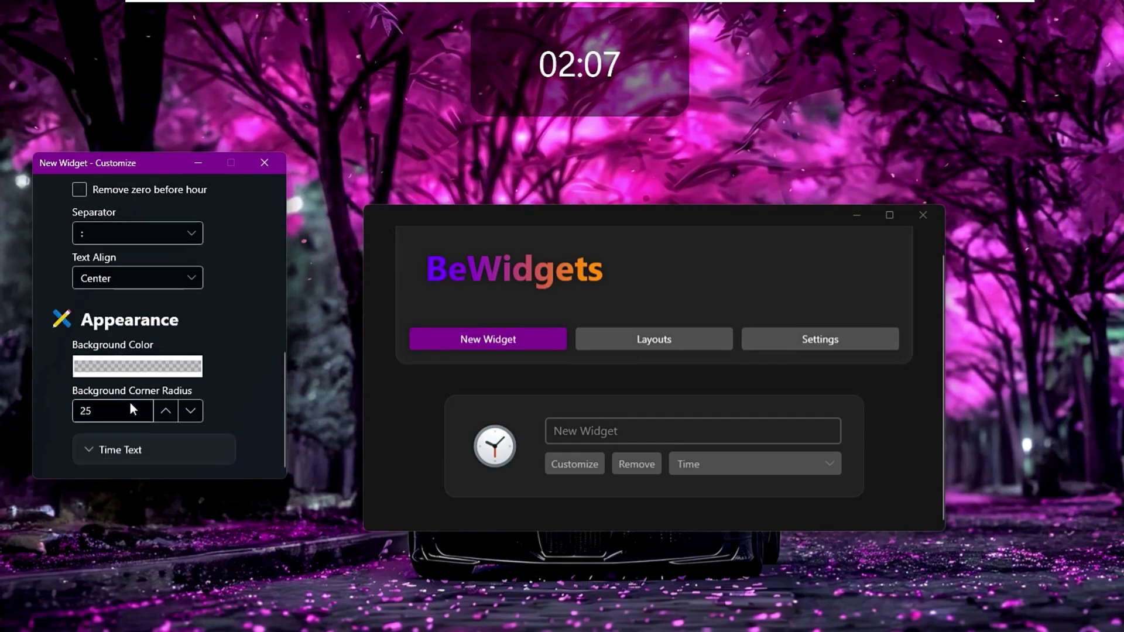
{"action": "left_click", "coordinate": [124, 364]}
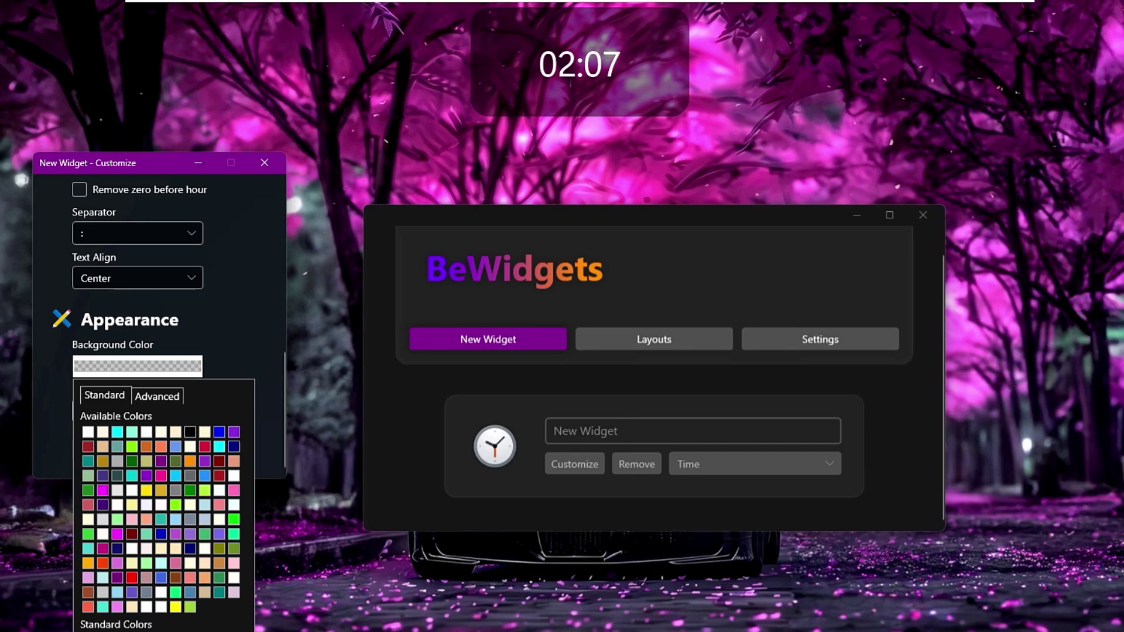
{"action": "key", "text": "Escape"}
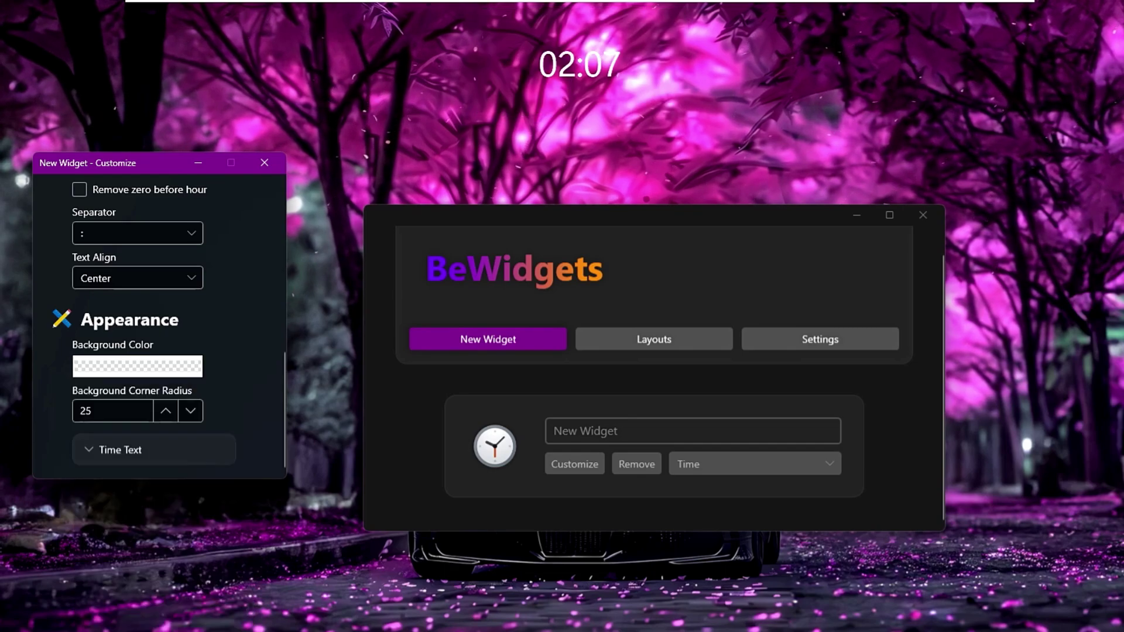
Set the Time Text to font size 88, Arial Black, Bold weight
{"action": "left_click", "coordinate": [97, 449]}
{"action": "scroll", "coordinate": [258, 378], "scroll_direction": "down", "scroll_amount": 3}
{"action": "left_click", "coordinate": [185, 364]}
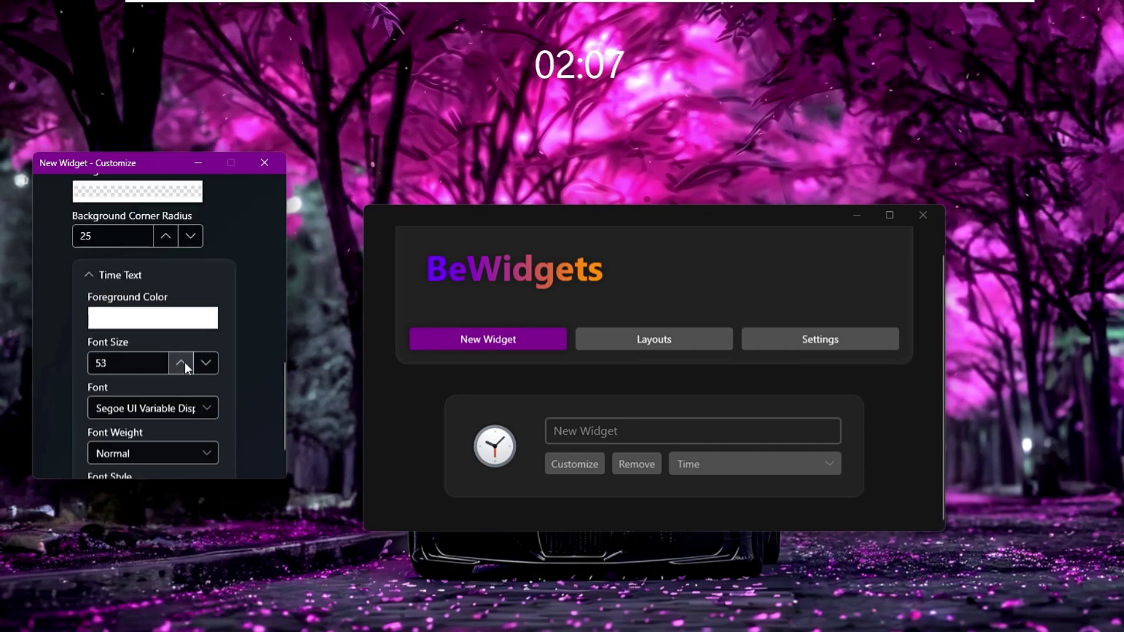
{"action": "left_click_drag", "start_coordinate": [184, 363], "coordinate": [183, 363]}
{"action": "left_click", "coordinate": [203, 367]}
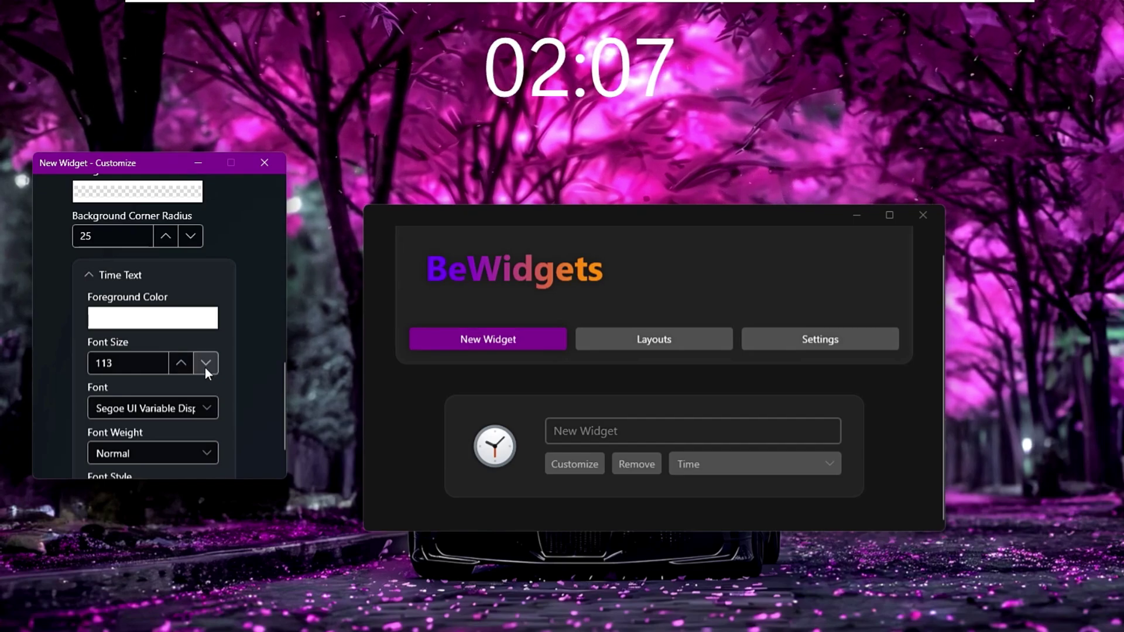
{"action": "left_click", "coordinate": [205, 368]}
{"action": "left_click", "coordinate": [194, 410]}
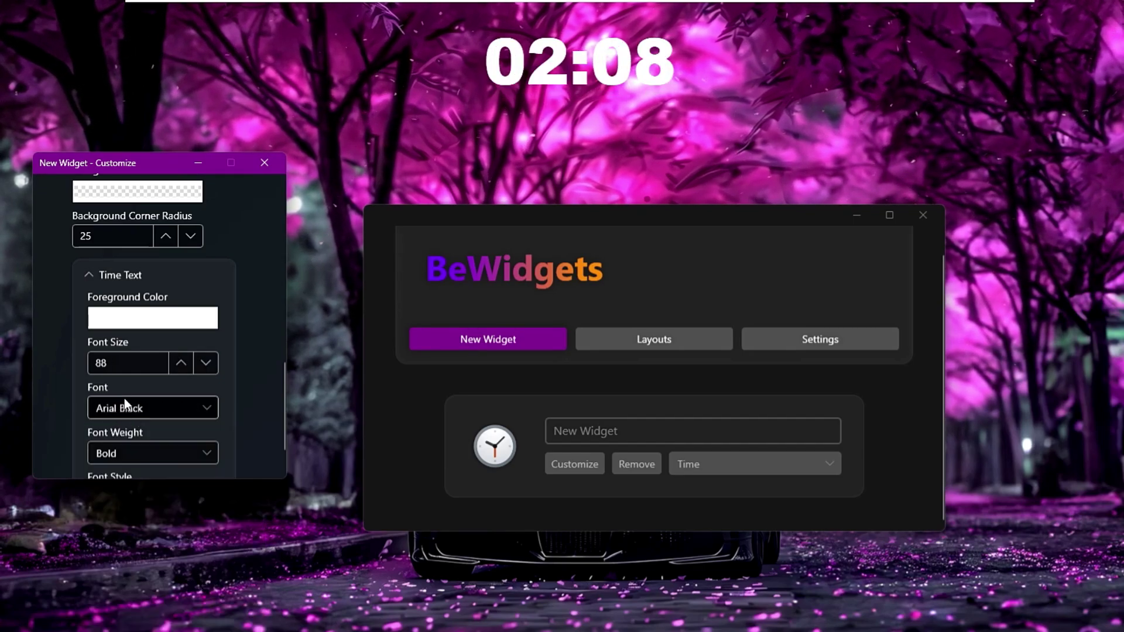
{"action": "scroll", "coordinate": [152, 442], "scroll_direction": "down", "scroll_amount": 1}
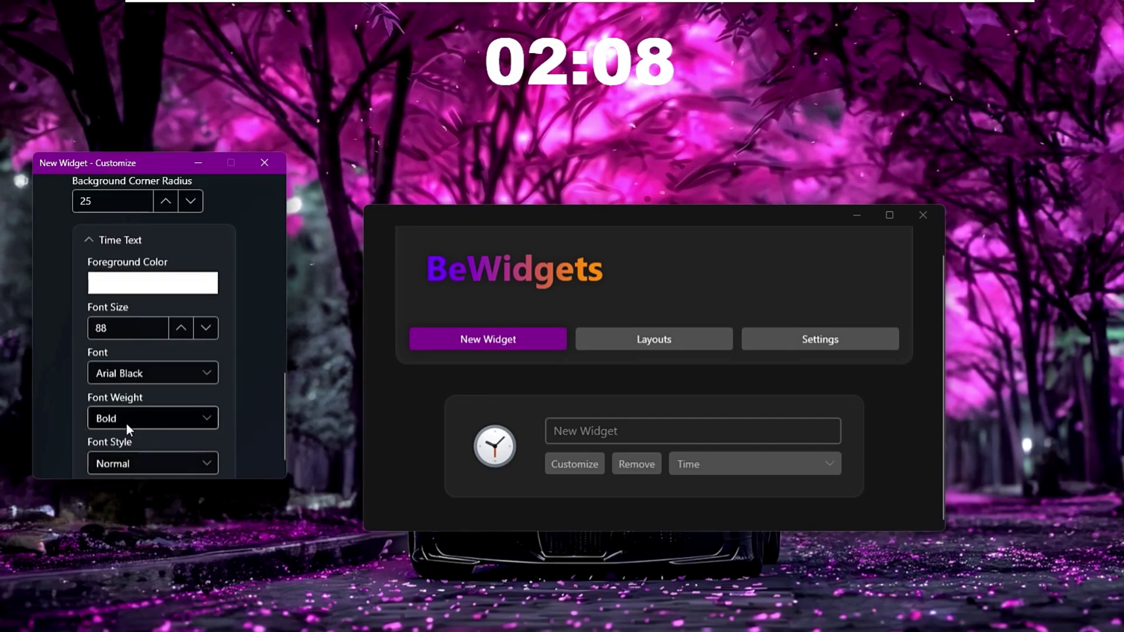
{"action": "scroll", "coordinate": [160, 434], "scroll_direction": "down", "scroll_amount": 1}
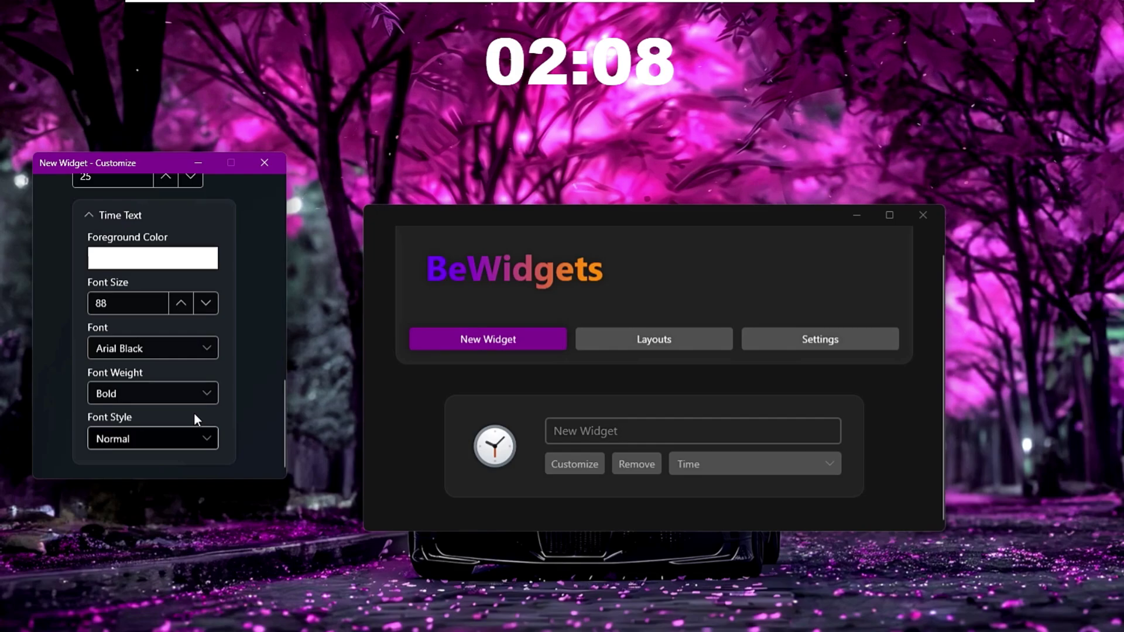
Add a new Date widget and centre it horizontally on screen
{"action": "left_click", "coordinate": [266, 163]}
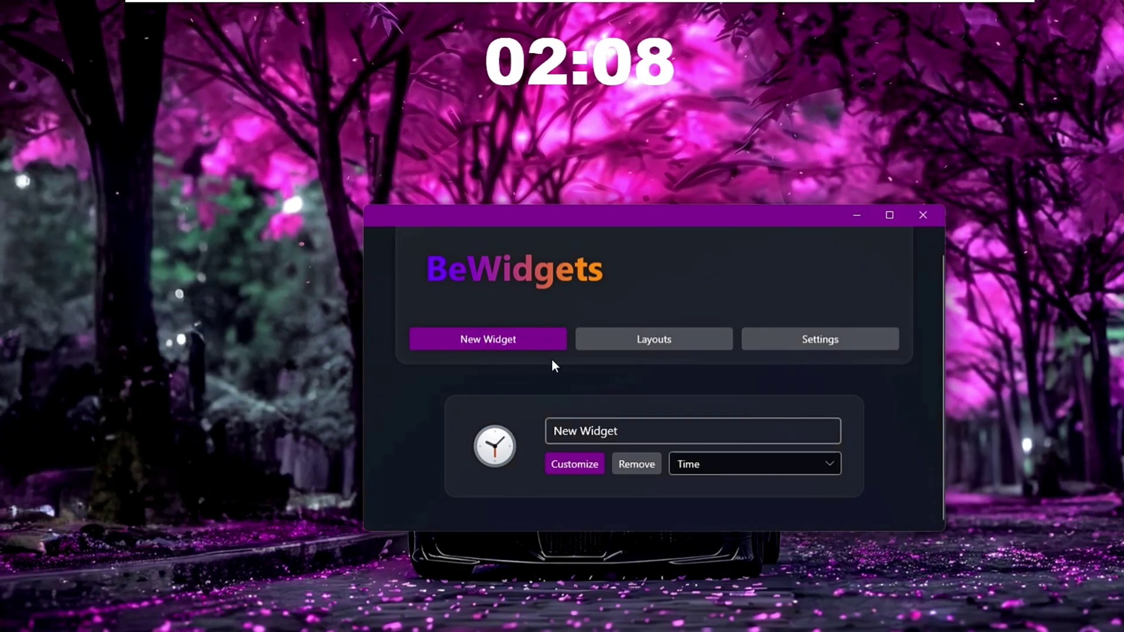
{"action": "left_click", "coordinate": [511, 340]}
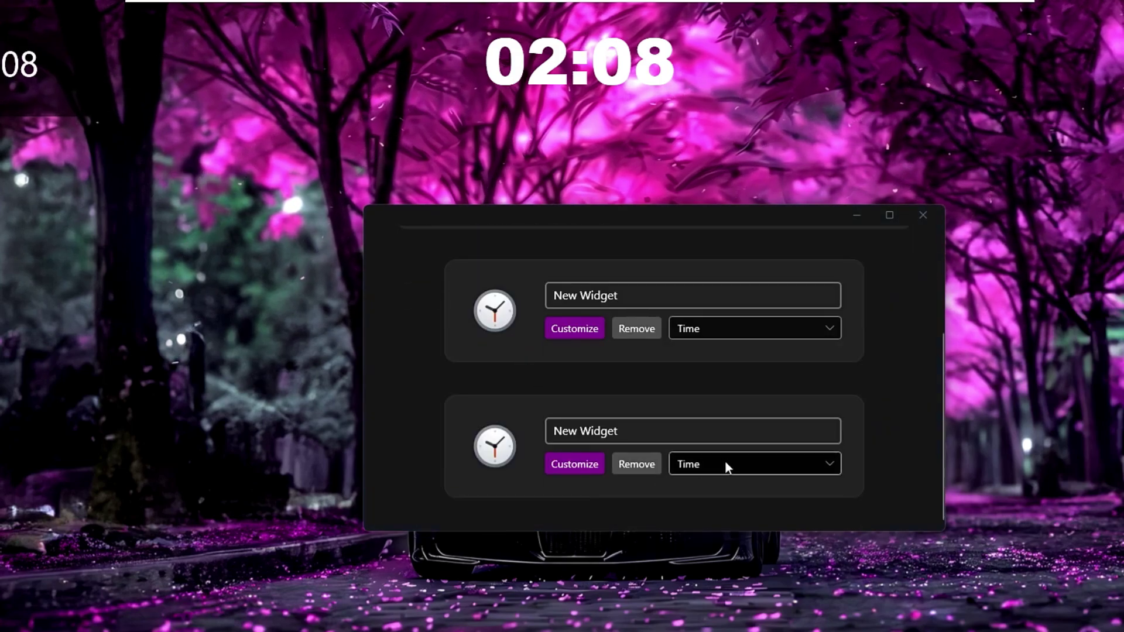
{"action": "left_click", "coordinate": [725, 461]}
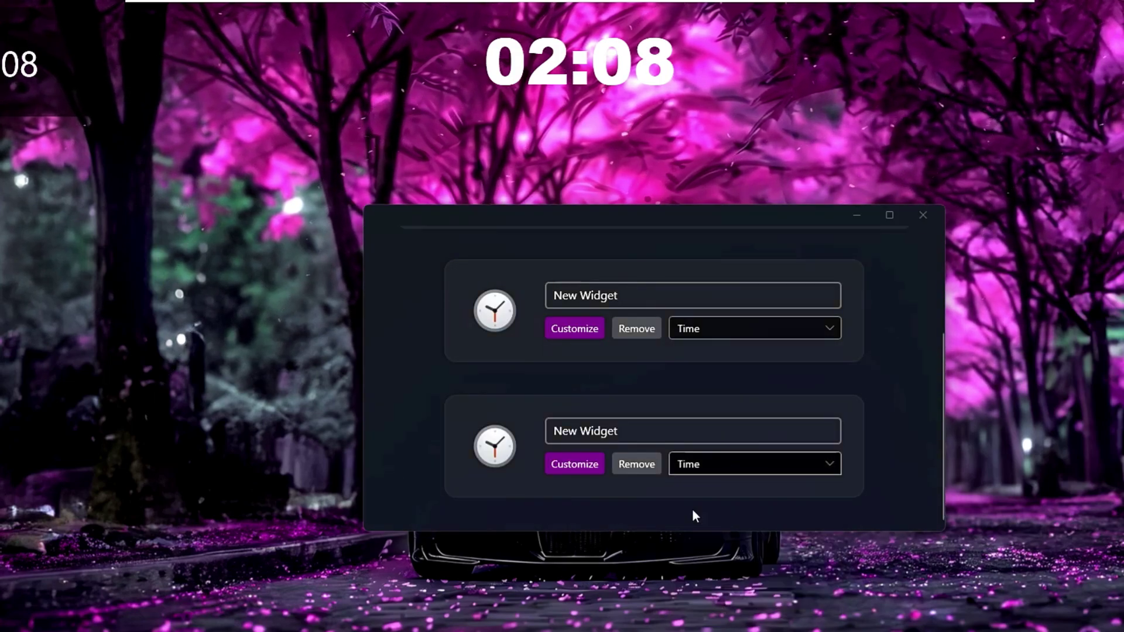
{"action": "left_click", "coordinate": [584, 469]}
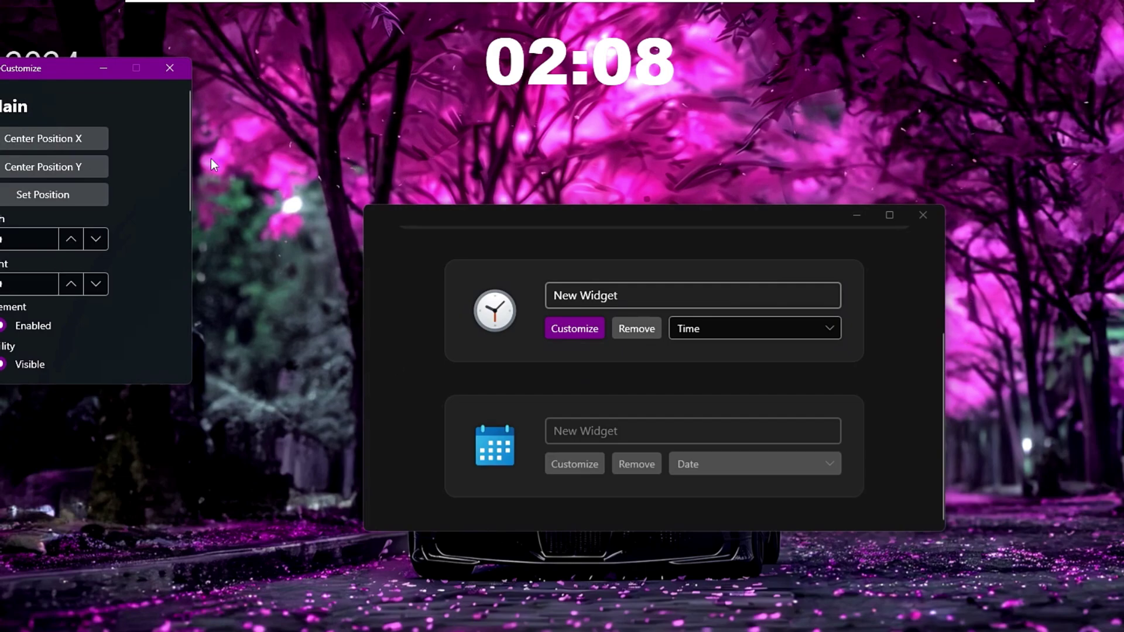
{"action": "left_click_drag", "start_coordinate": [77, 75], "coordinate": [178, 141]}
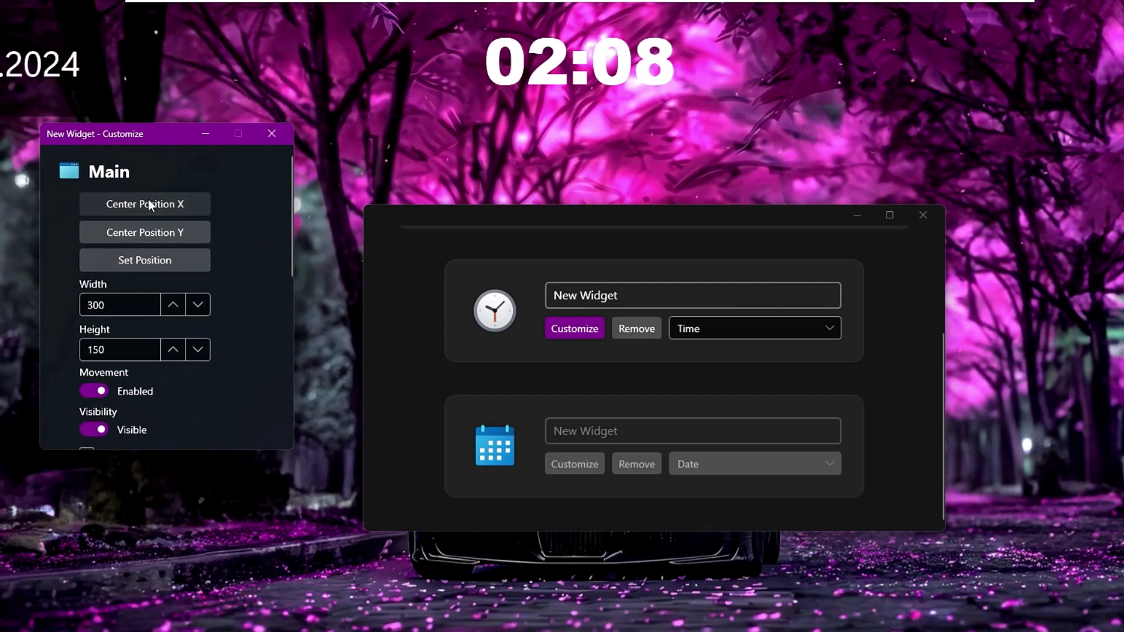
{"action": "left_click", "coordinate": [149, 203]}
Set the Date Text font size to 25 and close its Customize window
{"action": "scroll", "coordinate": [136, 353], "scroll_direction": "down", "scroll_amount": 5}
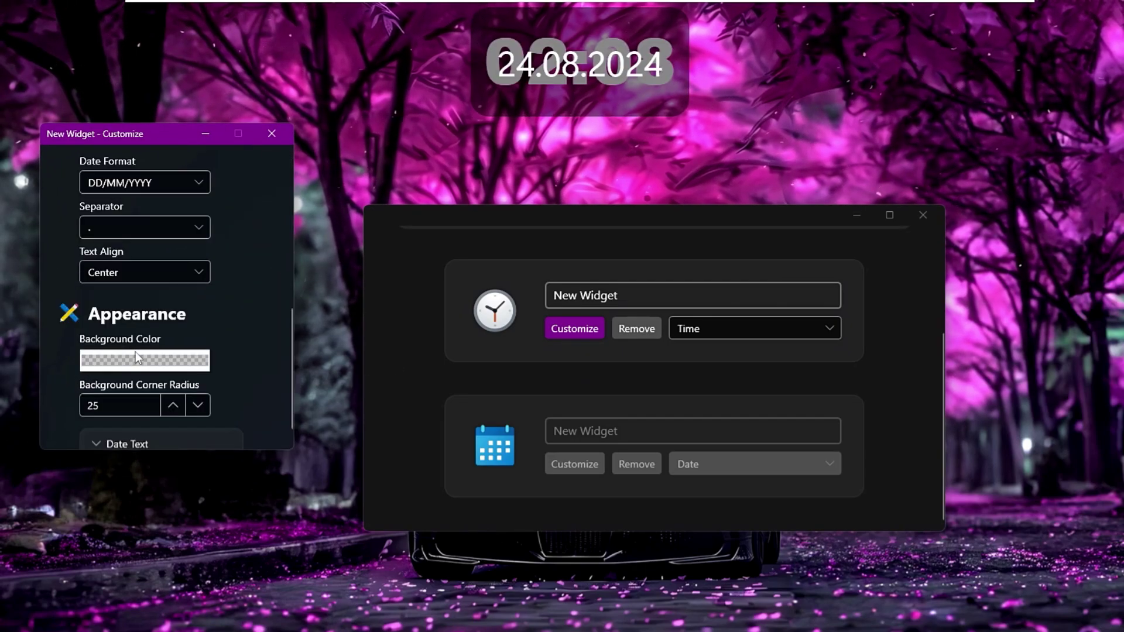
{"action": "left_click", "coordinate": [122, 359]}
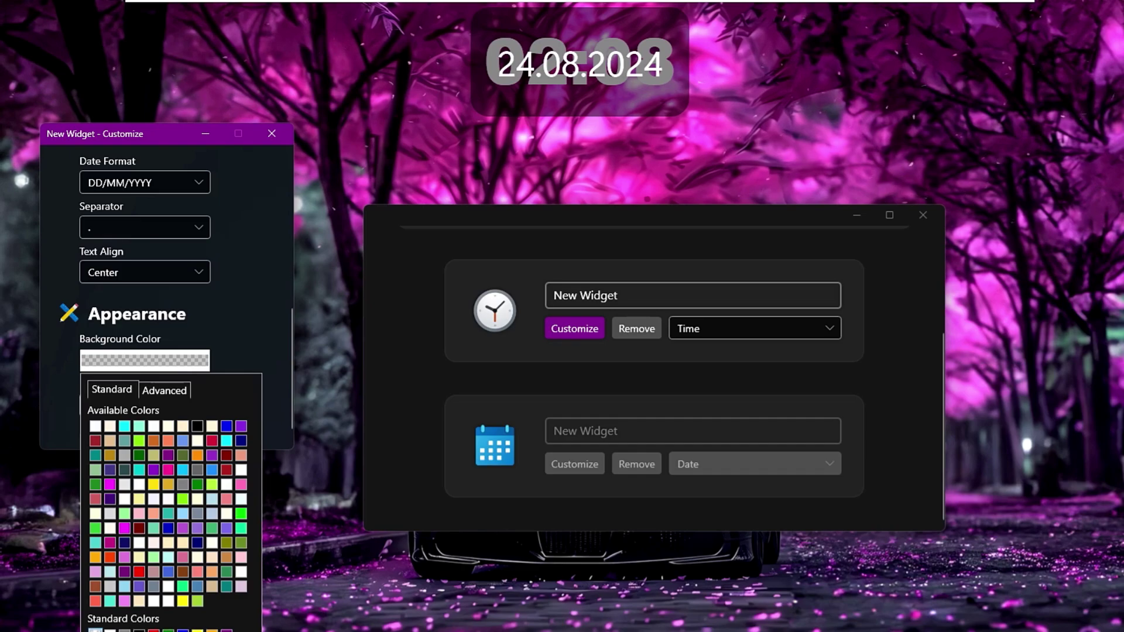
{"action": "scroll", "coordinate": [164, 293], "scroll_direction": "down", "scroll_amount": 5}
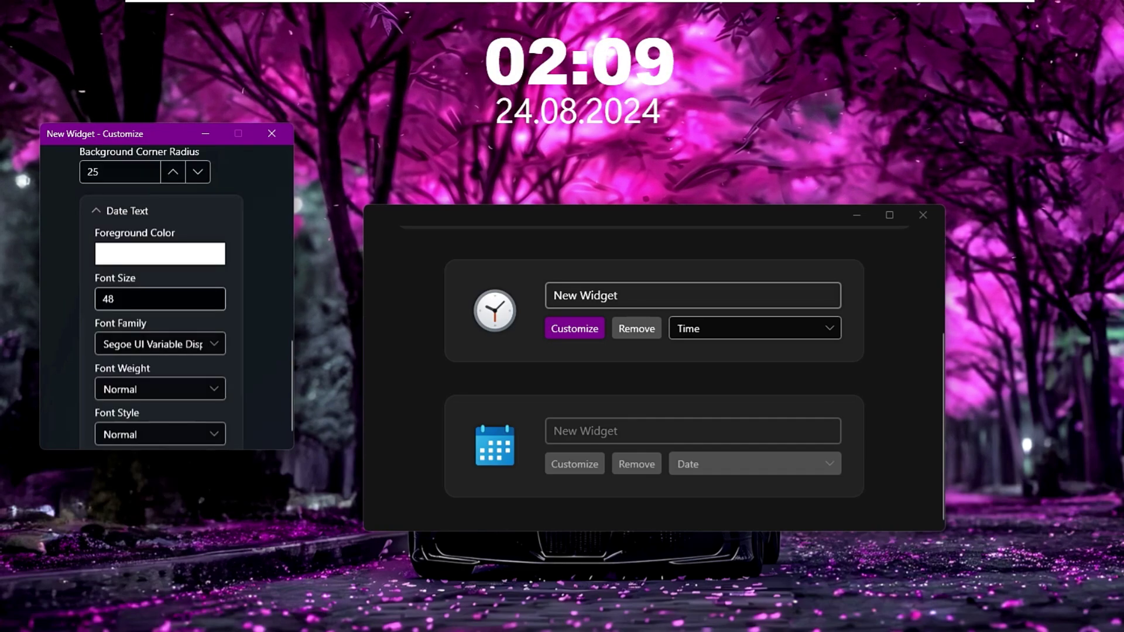
{"action": "left_click", "coordinate": [152, 299]}
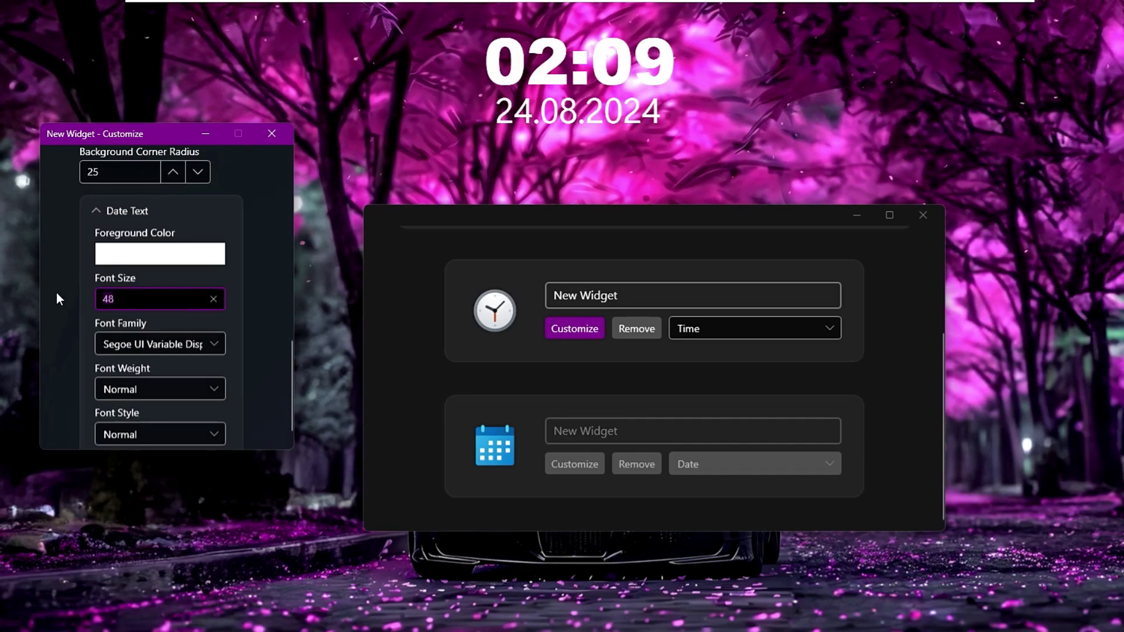
{"action": "key", "text": "BackSpace"}
{"action": "key", "text": "BackSpace"}
{"action": "type", "text": "25"}
{"action": "key", "text": "Return"}
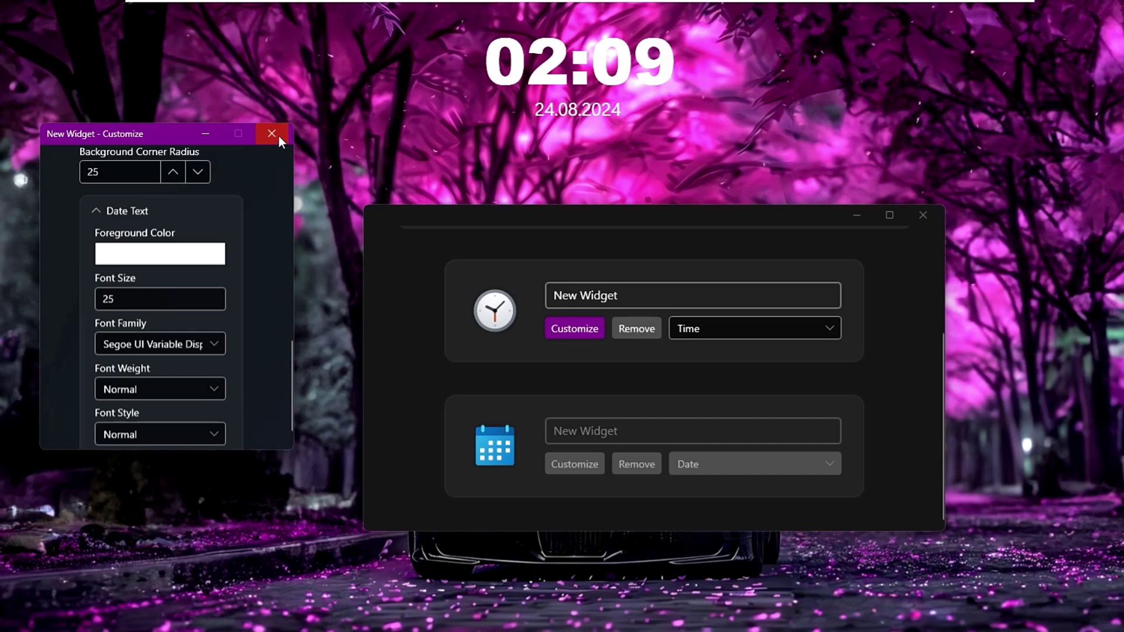
{"action": "left_click", "coordinate": [272, 133]}
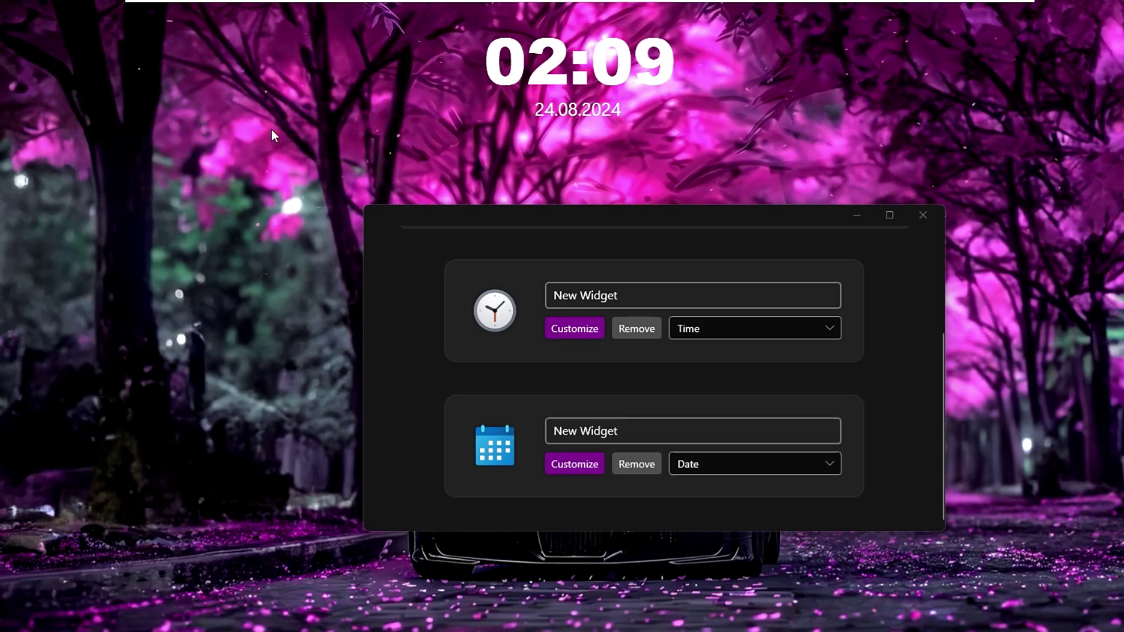
Close BeWidgets, then preview the translucent Start menu and dismiss it
{"action": "left_click", "coordinate": [924, 215]}
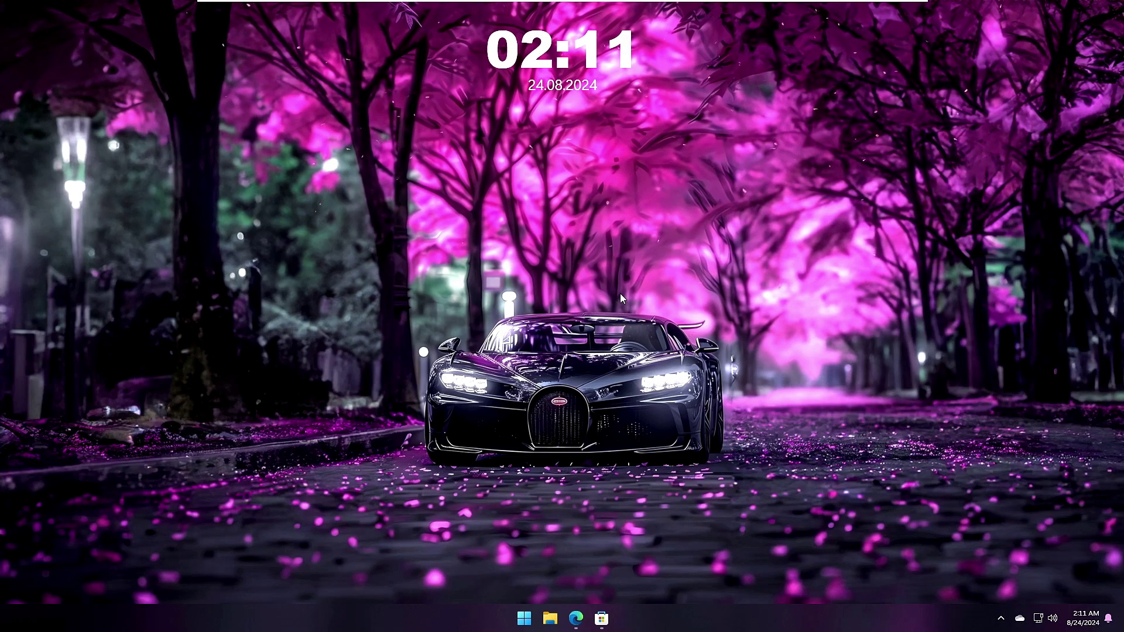
{"action": "left_click", "coordinate": [531, 620]}
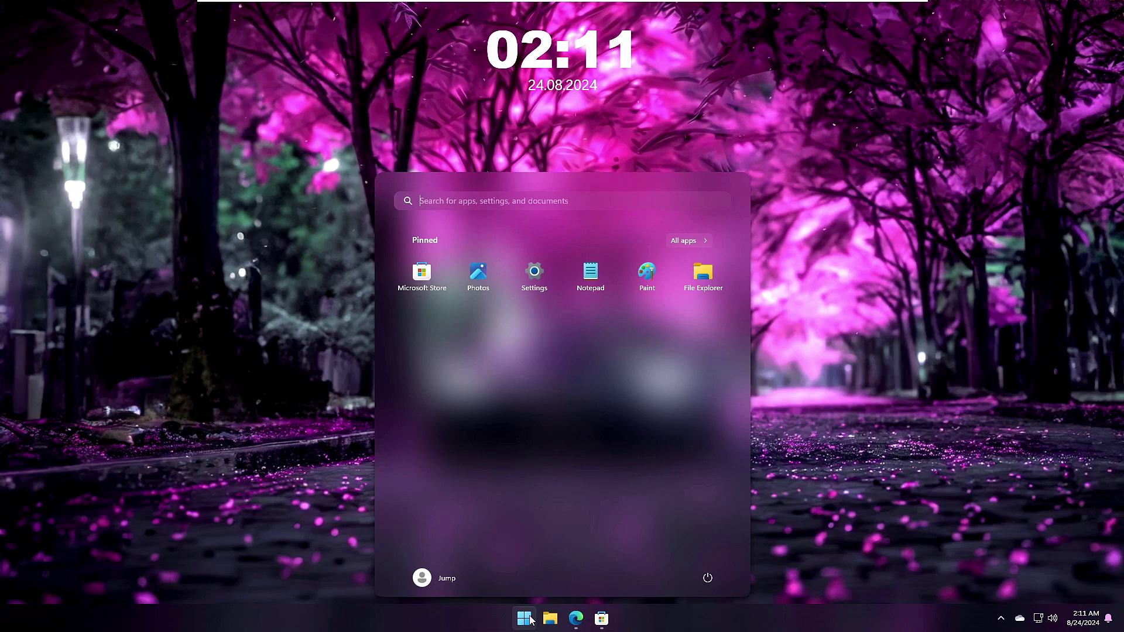
{"action": "left_click", "coordinate": [845, 461]}
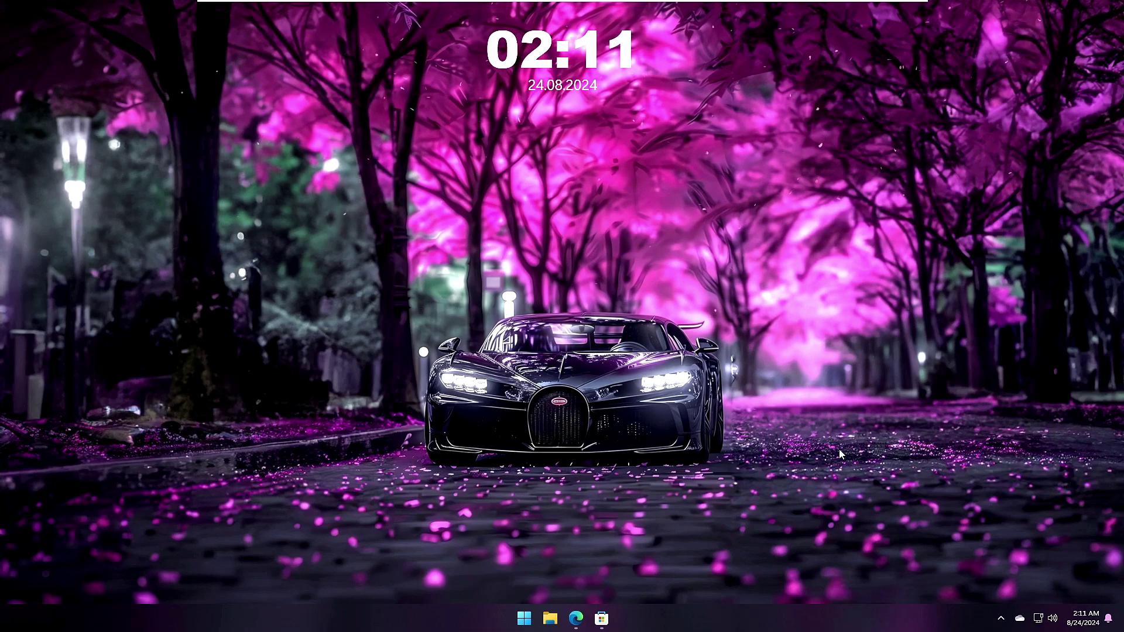
Launch Command Prompt from the Start search 'cmd' and centre its window
{"action": "left_click", "coordinate": [527, 617]}
{"action": "type", "text": "cmd"}
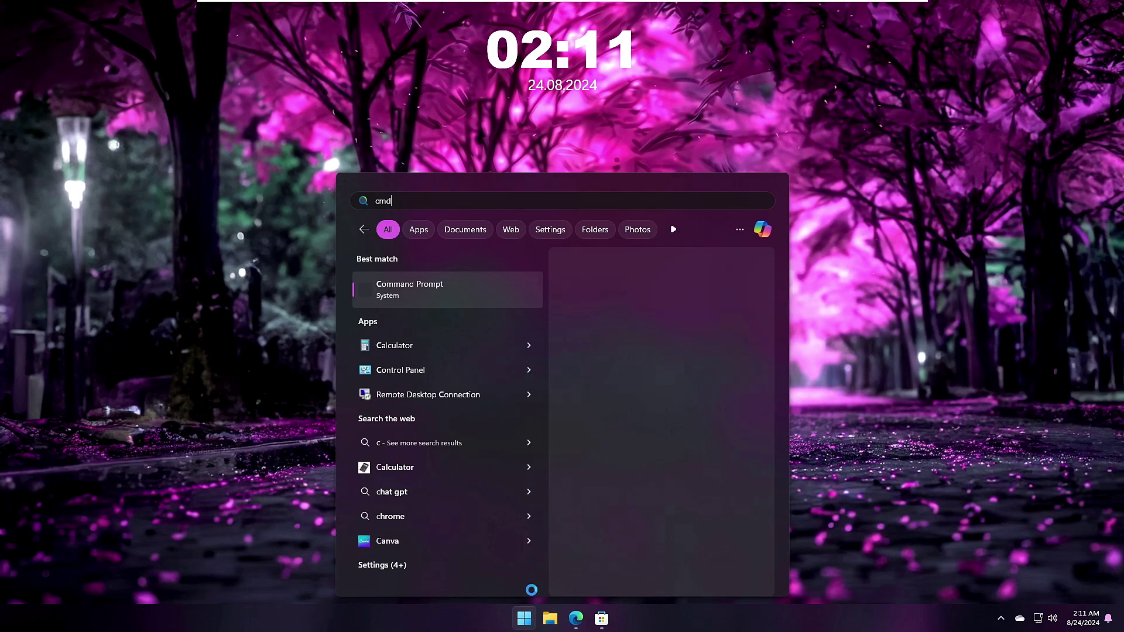
{"action": "key", "text": "Return"}
{"action": "left_click_drag", "start_coordinate": [502, 147], "coordinate": [635, 181]}
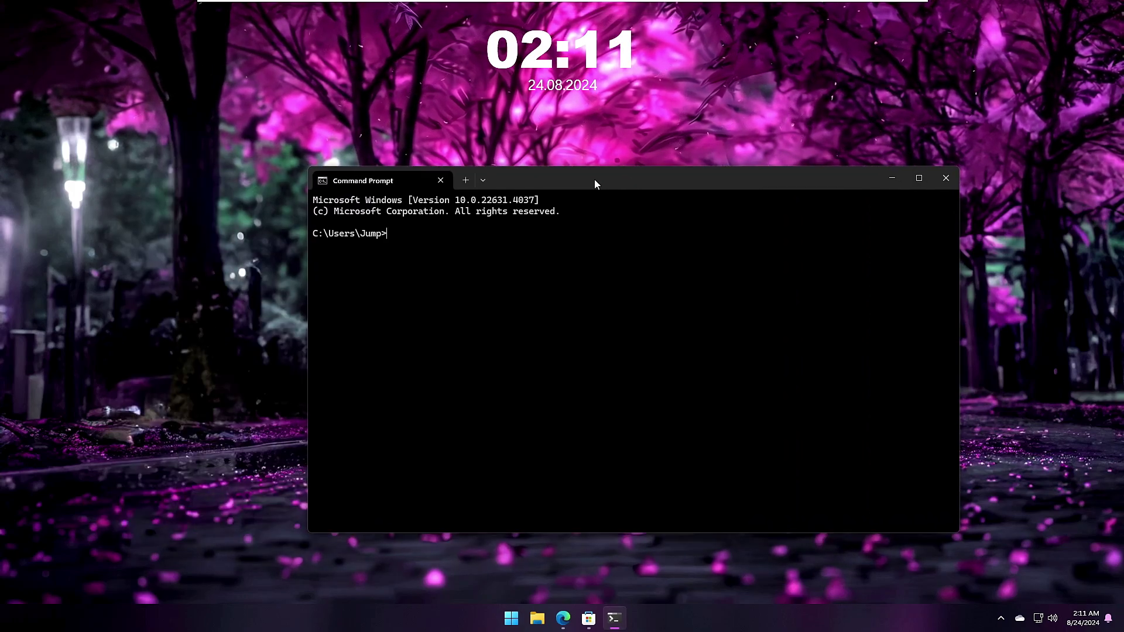
Set the Command Prompt profile's background opacity to 42% and save
{"action": "right_click", "coordinate": [595, 180]}
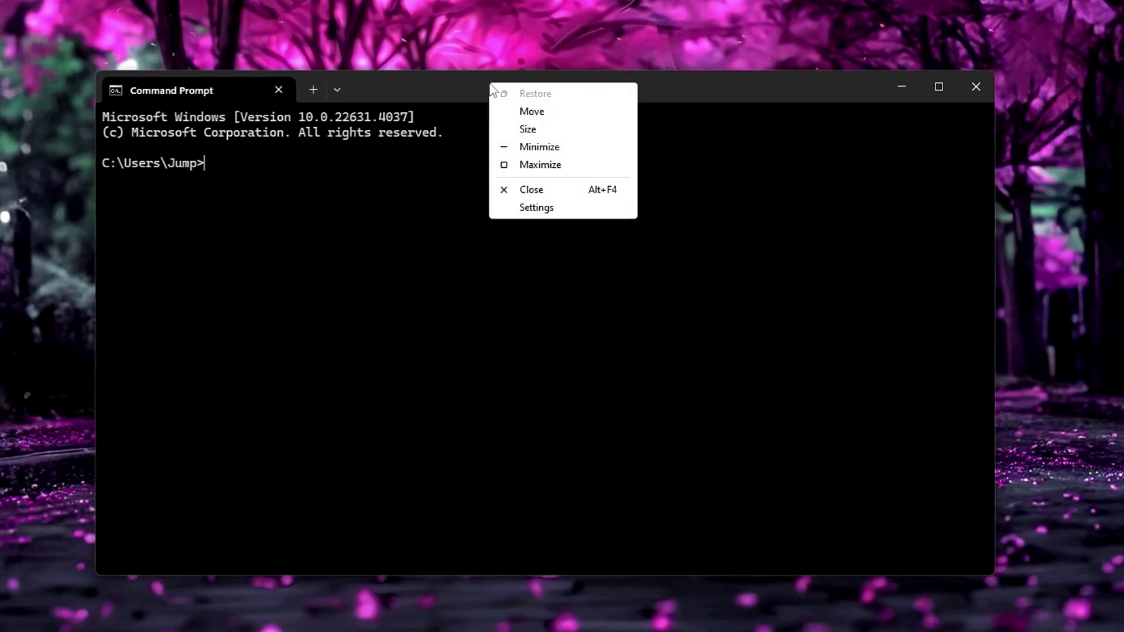
{"action": "left_click", "coordinate": [537, 209]}
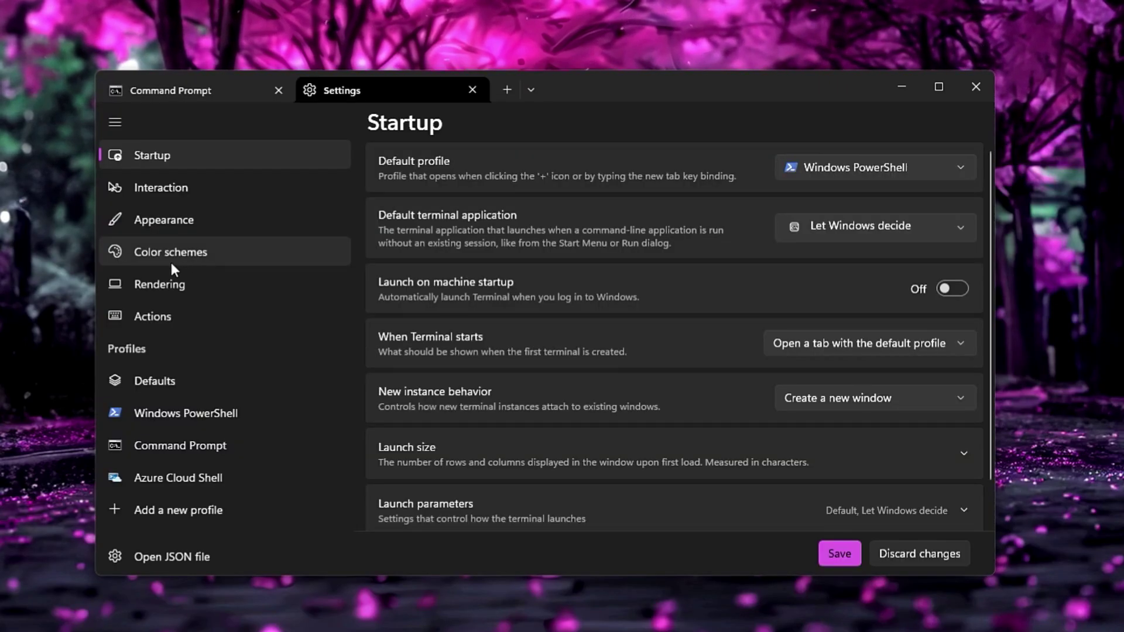
{"action": "left_click", "coordinate": [177, 449]}
{"action": "scroll", "coordinate": [575, 353], "scroll_direction": "down", "scroll_amount": 1}
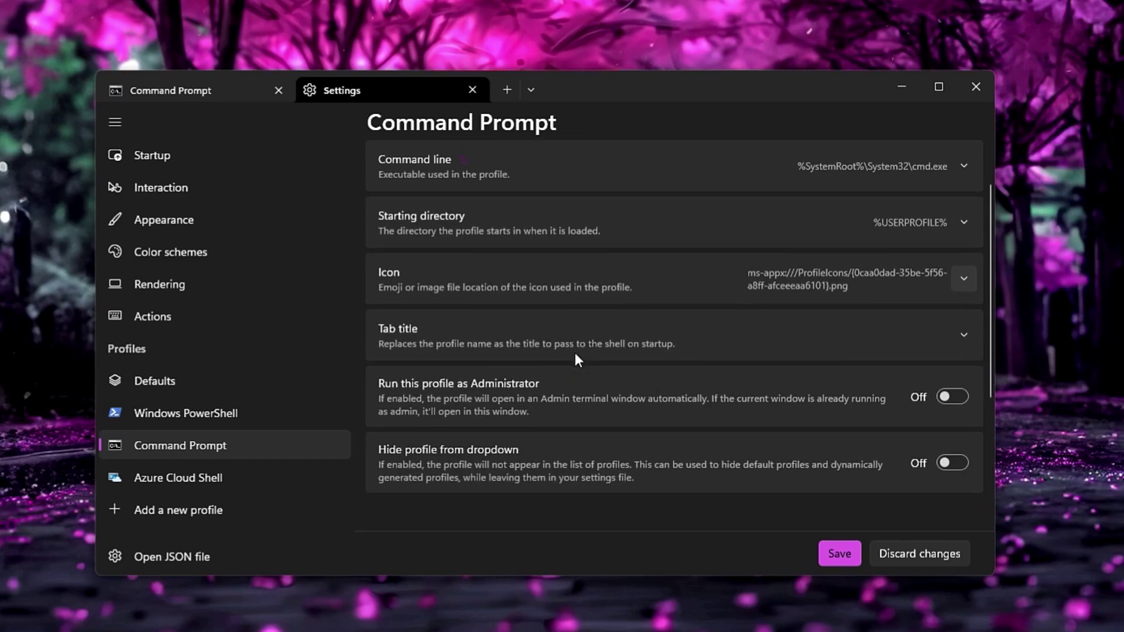
{"action": "scroll", "coordinate": [575, 352], "scroll_direction": "down", "scroll_amount": 3}
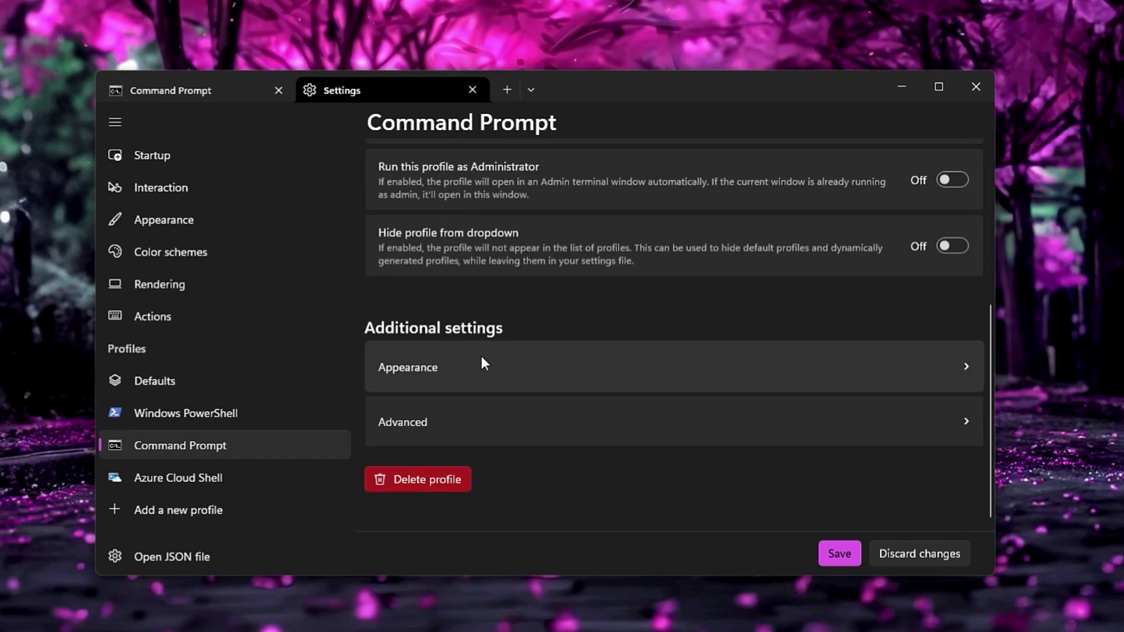
{"action": "left_click", "coordinate": [436, 368]}
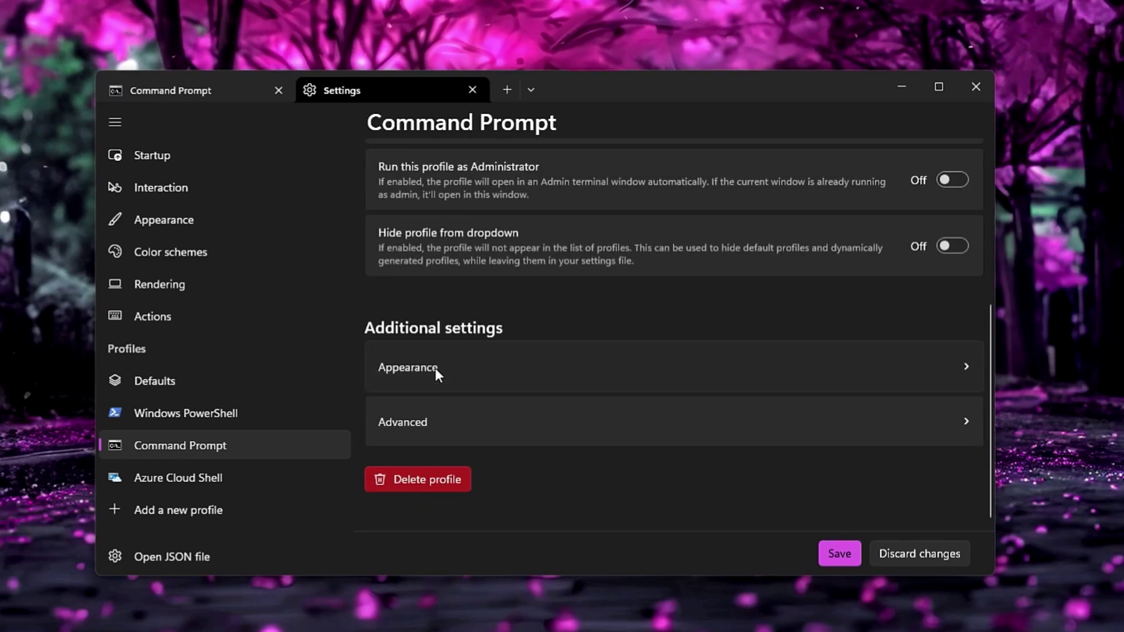
{"action": "scroll", "coordinate": [437, 370], "scroll_direction": "down", "scroll_amount": 2}
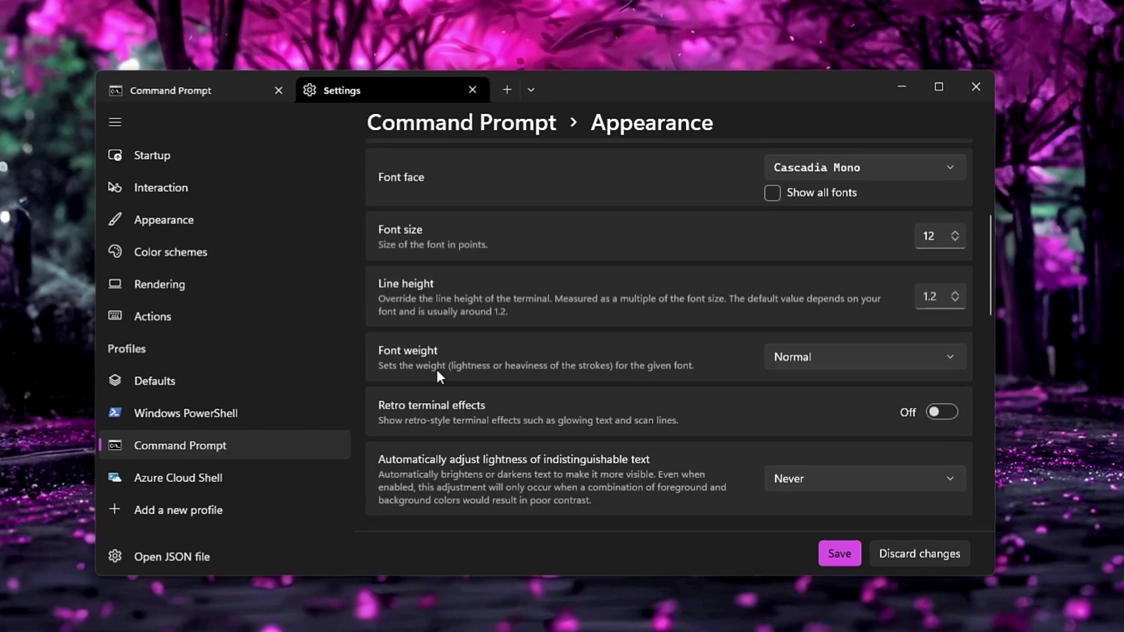
{"action": "scroll", "coordinate": [433, 351], "scroll_direction": "down", "scroll_amount": 5}
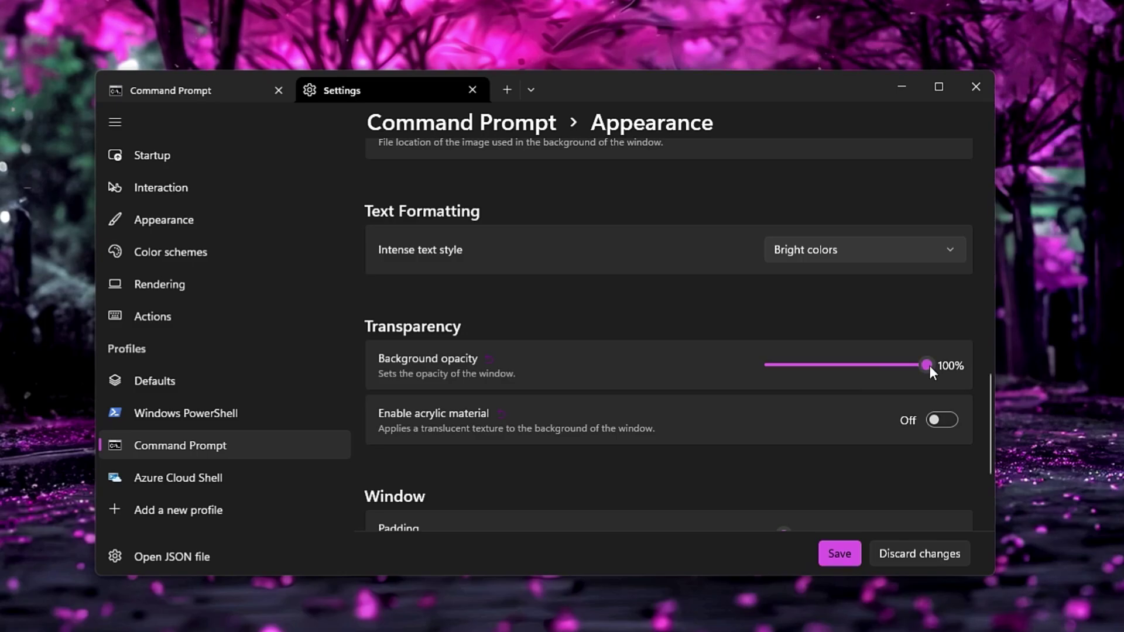
{"action": "left_click_drag", "start_coordinate": [930, 366], "coordinate": [840, 364]}
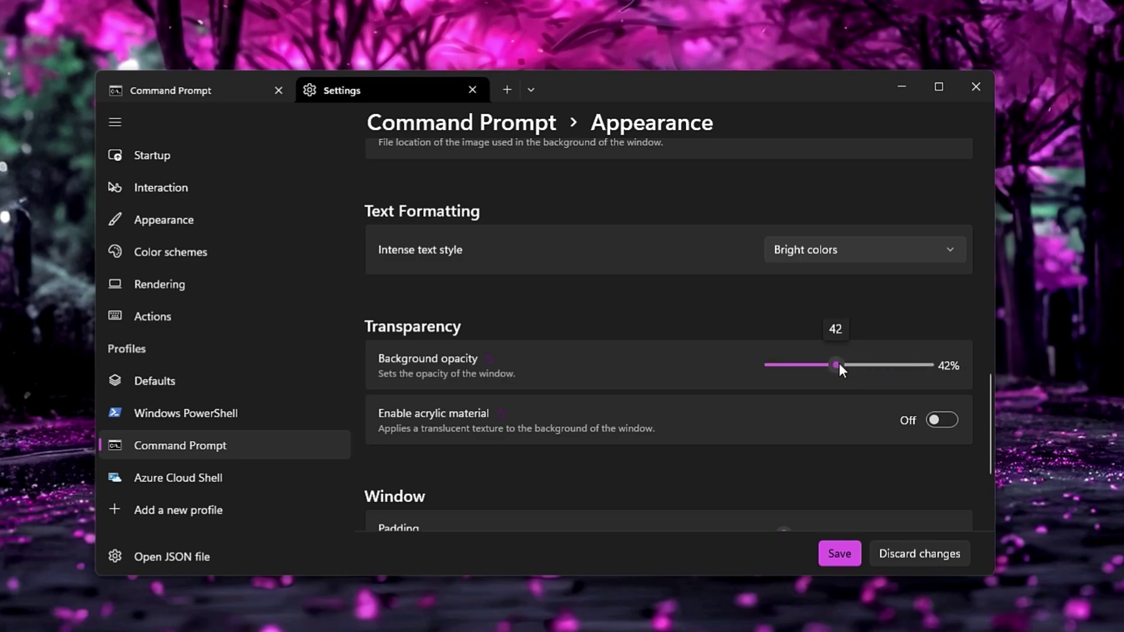
{"action": "left_click", "coordinate": [840, 554]}
{"action": "left_click", "coordinate": [188, 90]}
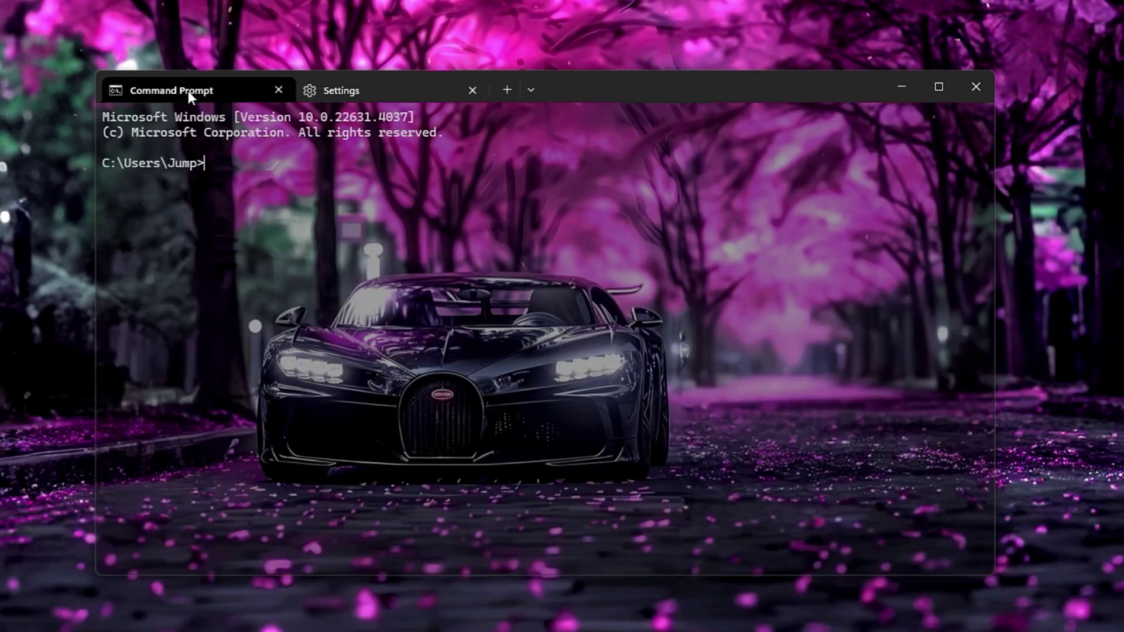
{"action": "left_click_drag", "start_coordinate": [623, 89], "coordinate": [554, 51]}
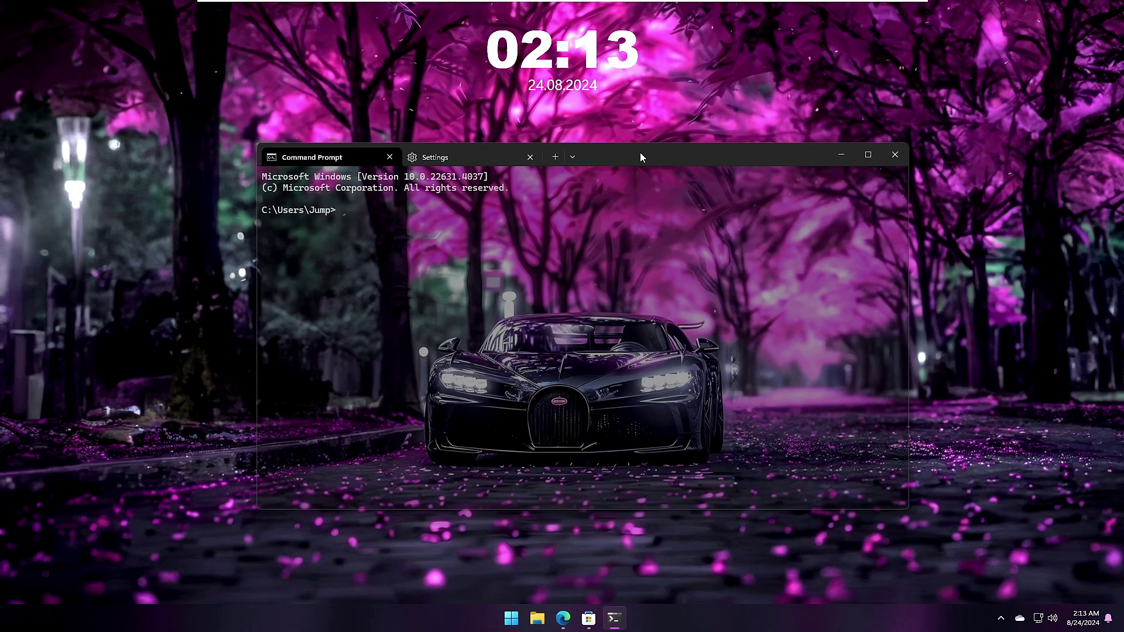
{"action": "type", "text": "vvklhjdkghdfhdfkhdf"}
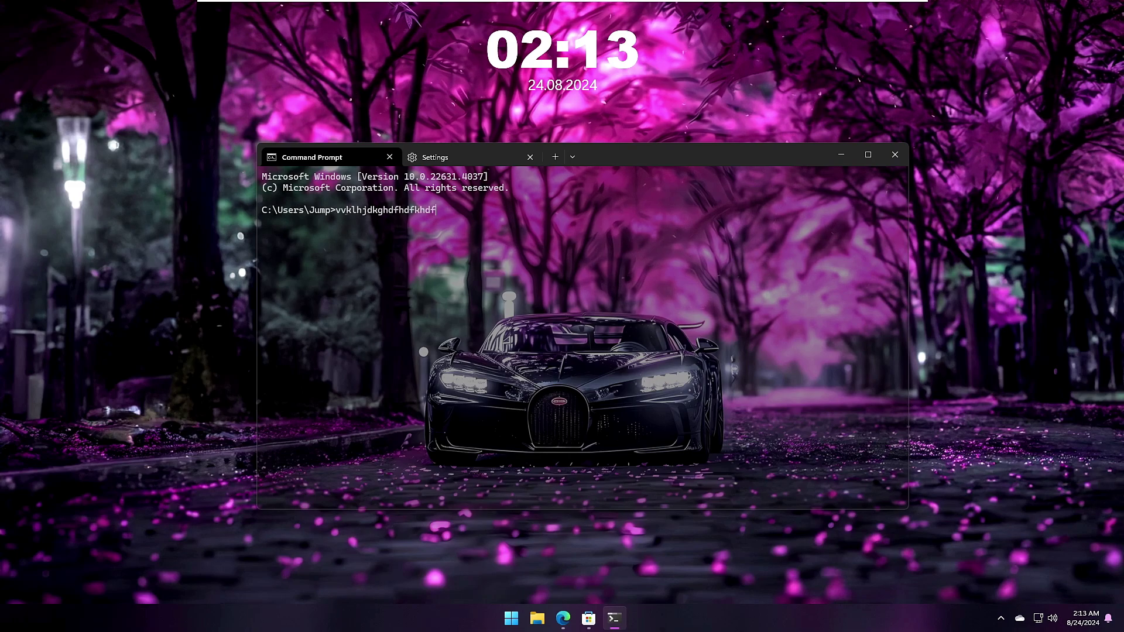
{"action": "type", "text": "kdshfkds"}
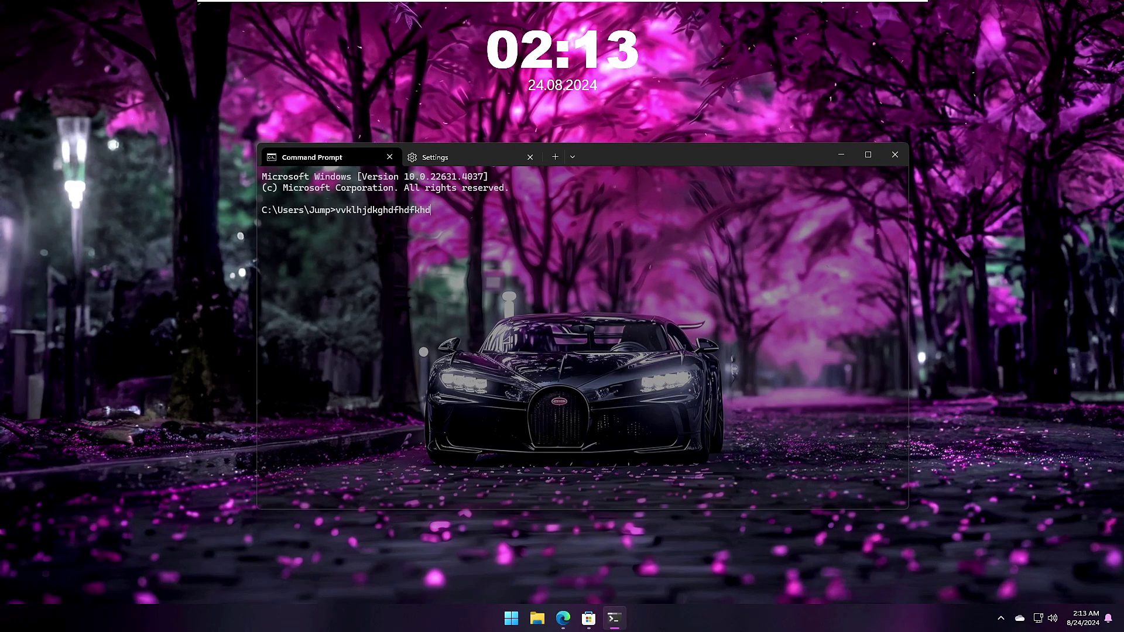